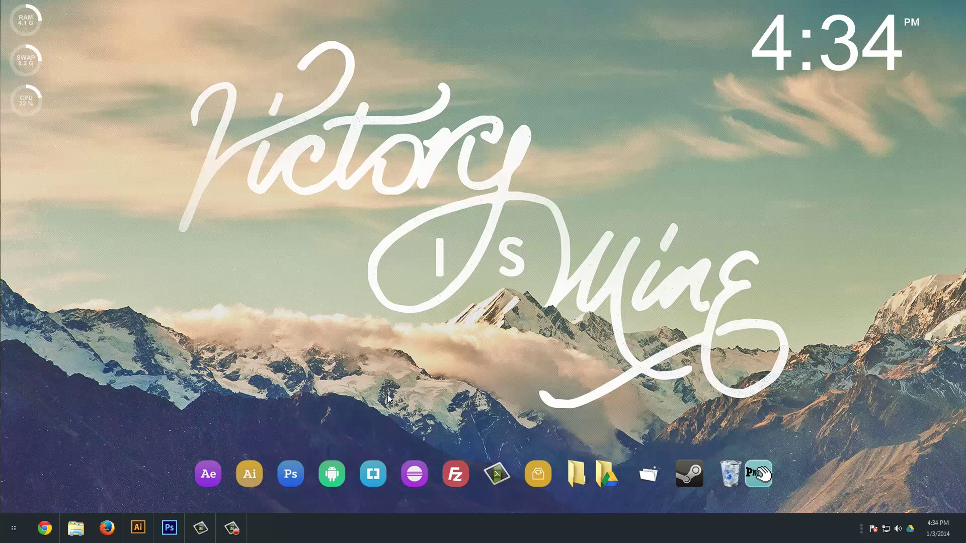
Step: Copy the ingress.png logo image from Chrome to the clipboard
mouse_move(50, 535)
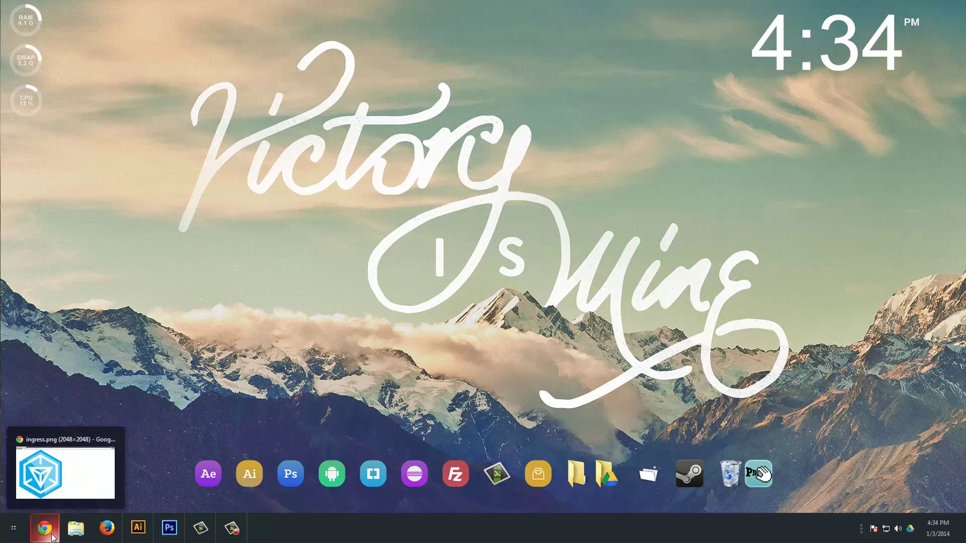
left_click(52, 537)
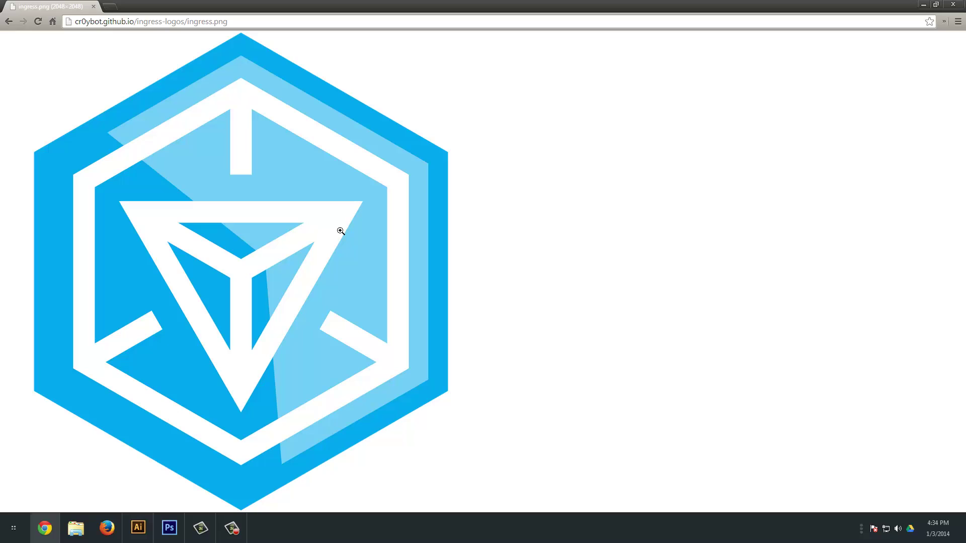
right_click(299, 241)
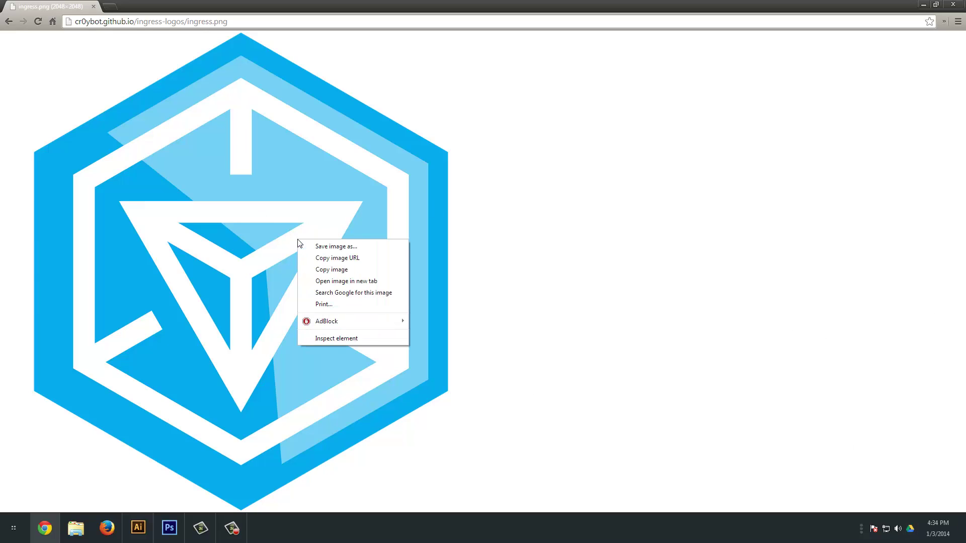
left_click(330, 270)
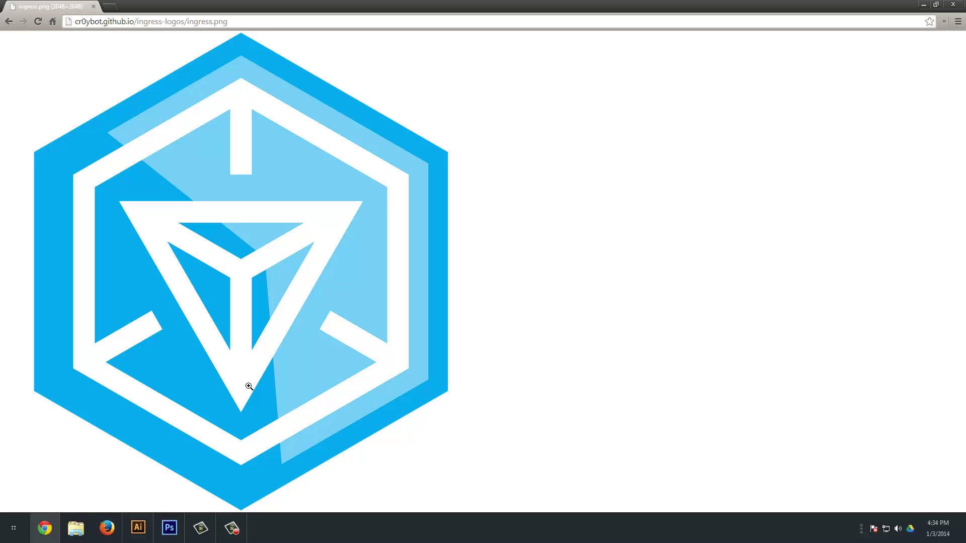
Step: Paste the logo into ingress.ai and centre it horizontally and vertically on the artboard
left_click(135, 528)
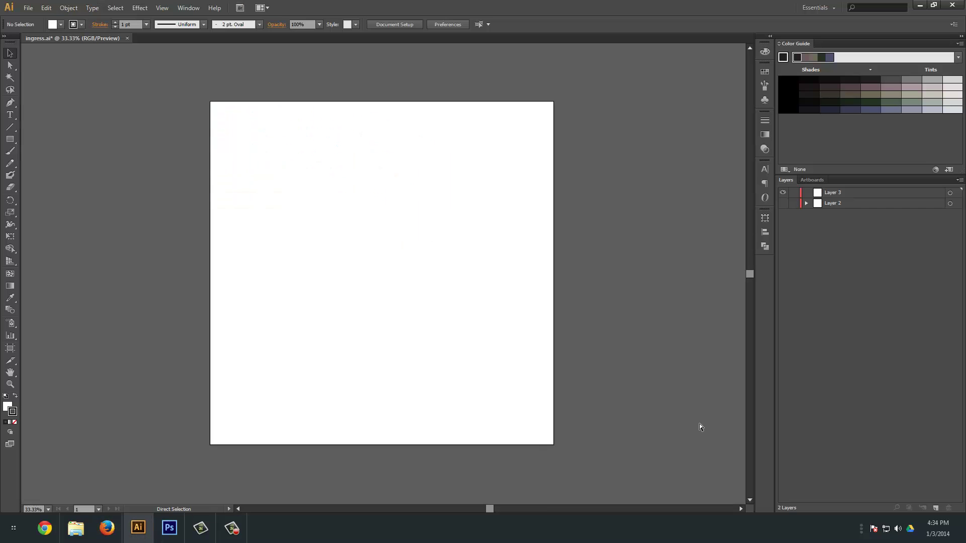
key("ctrl+v")
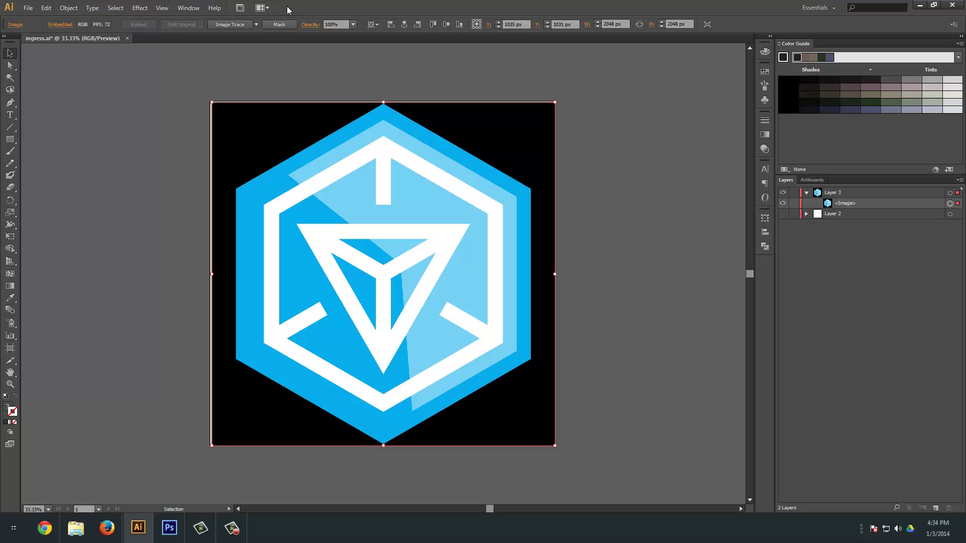
left_click(404, 23)
left_click(446, 24)
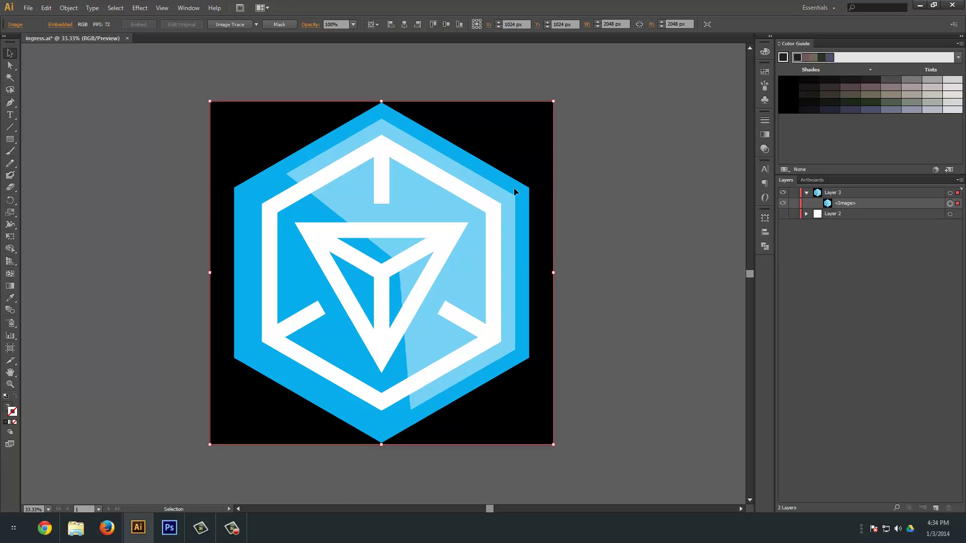
Step: Lock the logo image layer and zoom in to 150%
left_click(794, 203)
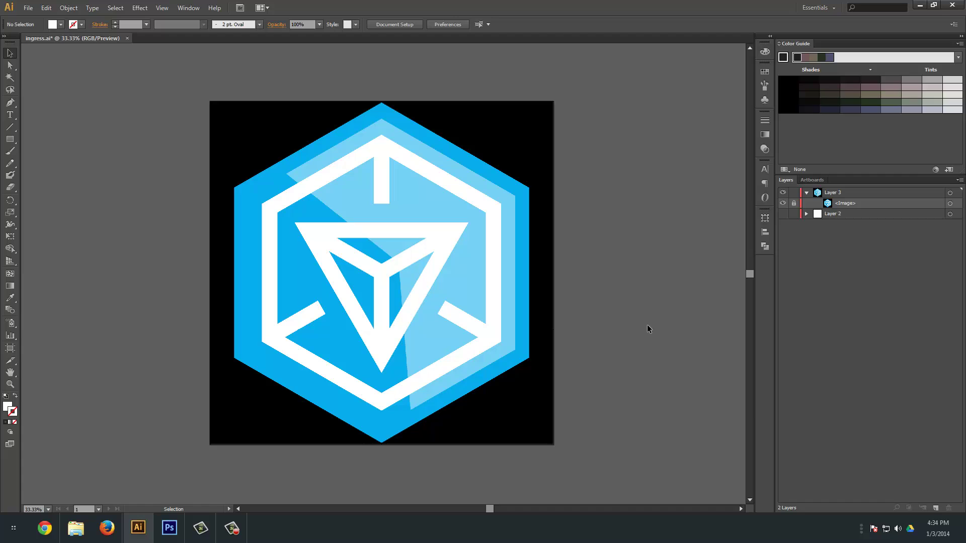
key("ctrl+plus")
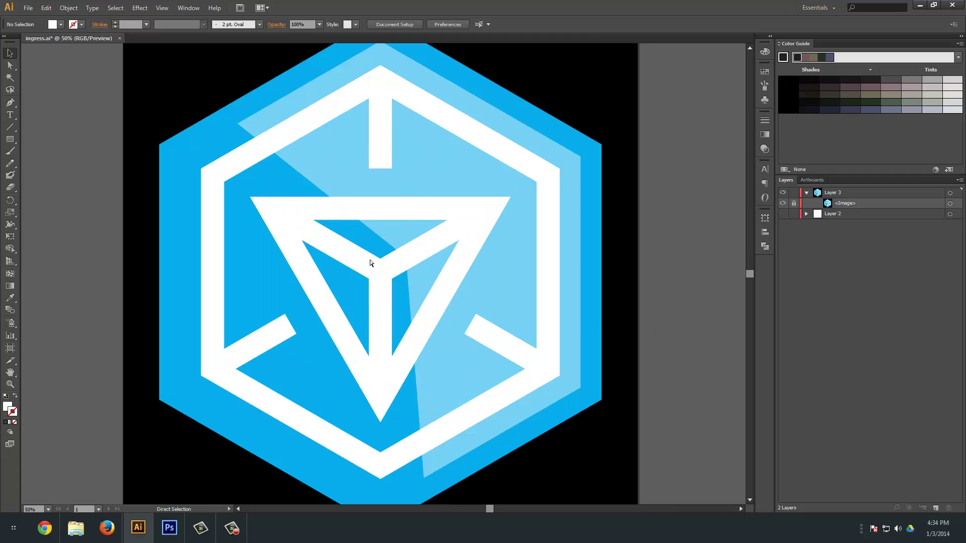
key("ctrl+plus")
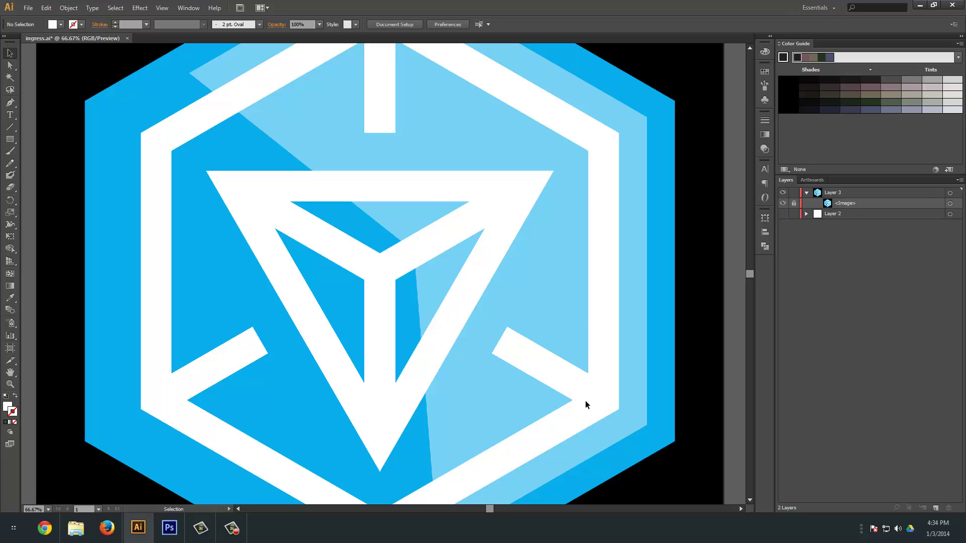
key("ctrl+plus")
key("ctrl+plus")
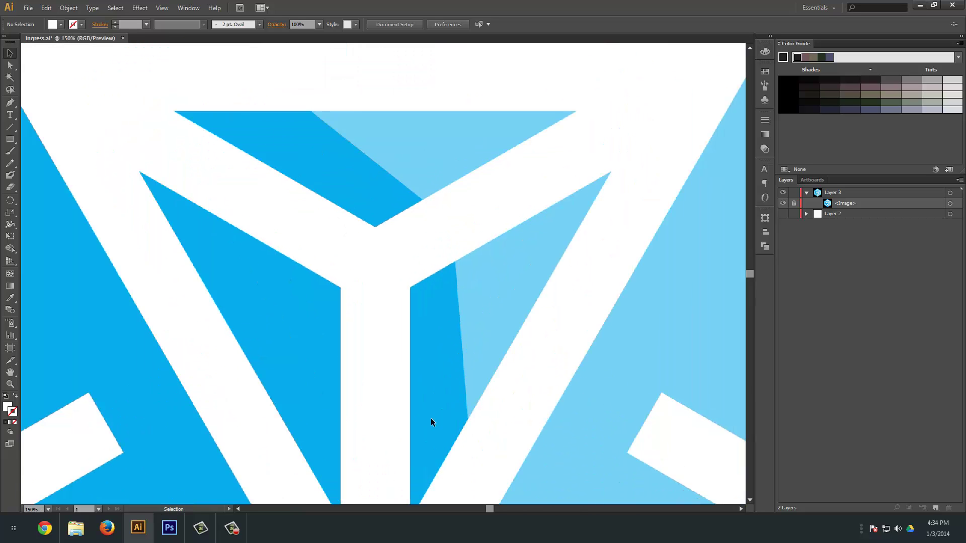
Step: Start a Pen path at the white V's bottom vertex, checking that smart guides are on
left_click_drag(431, 420, 391, 193)
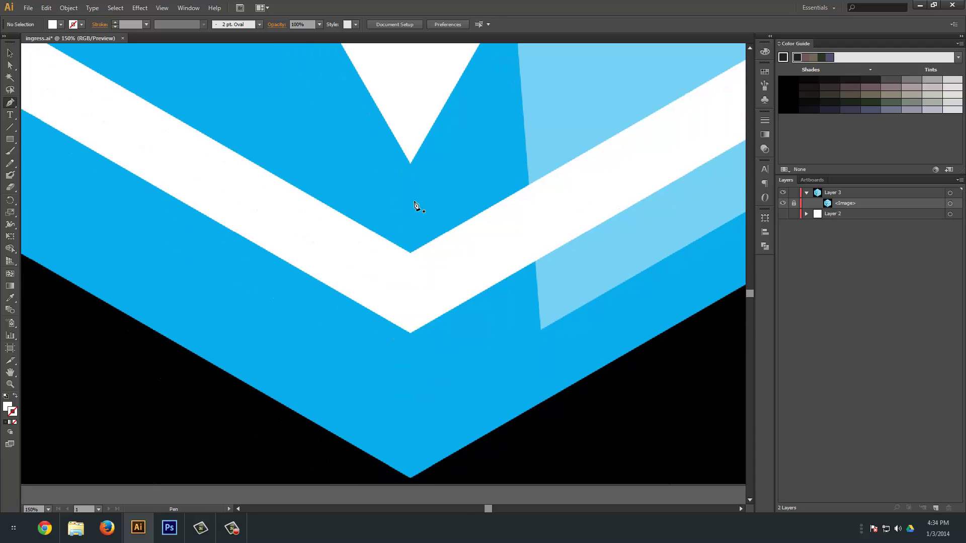
left_click(9, 103)
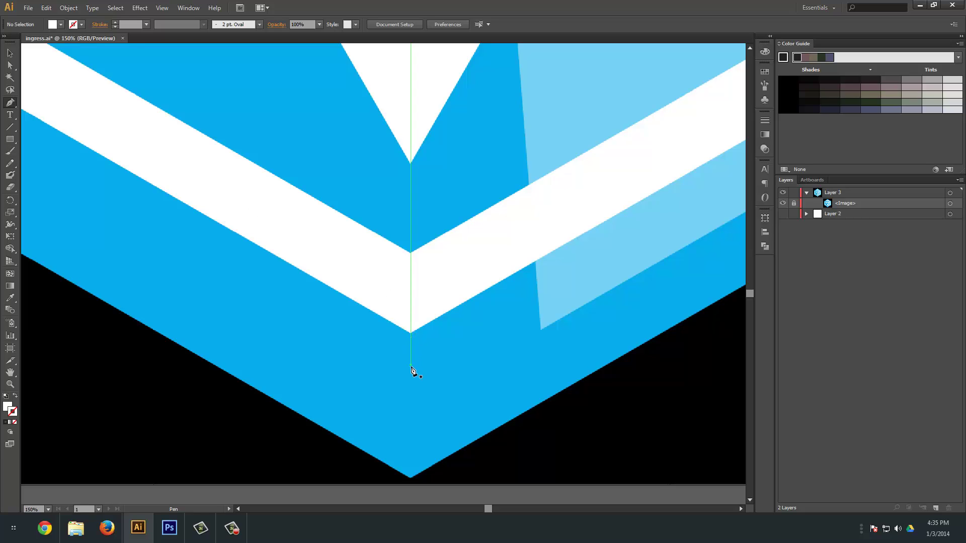
left_click(410, 334)
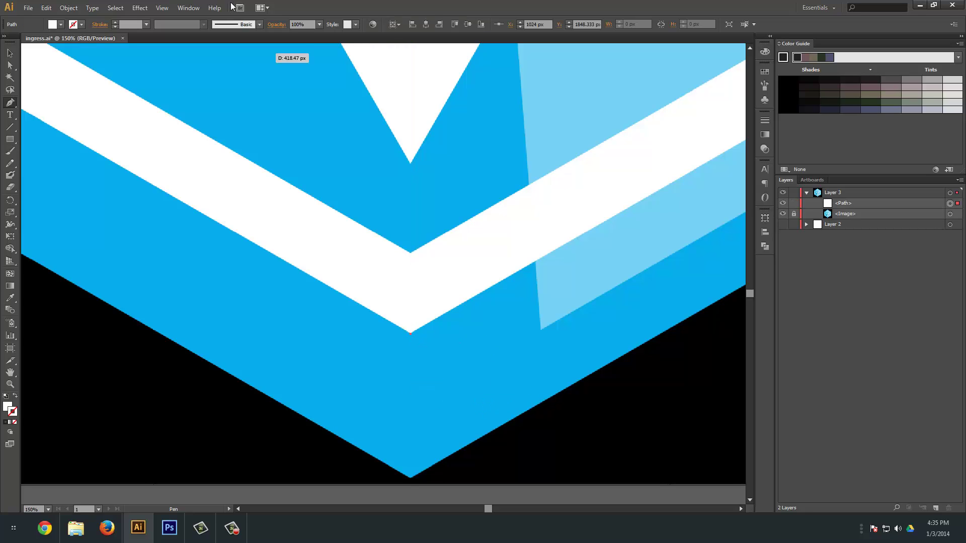
left_click(162, 7)
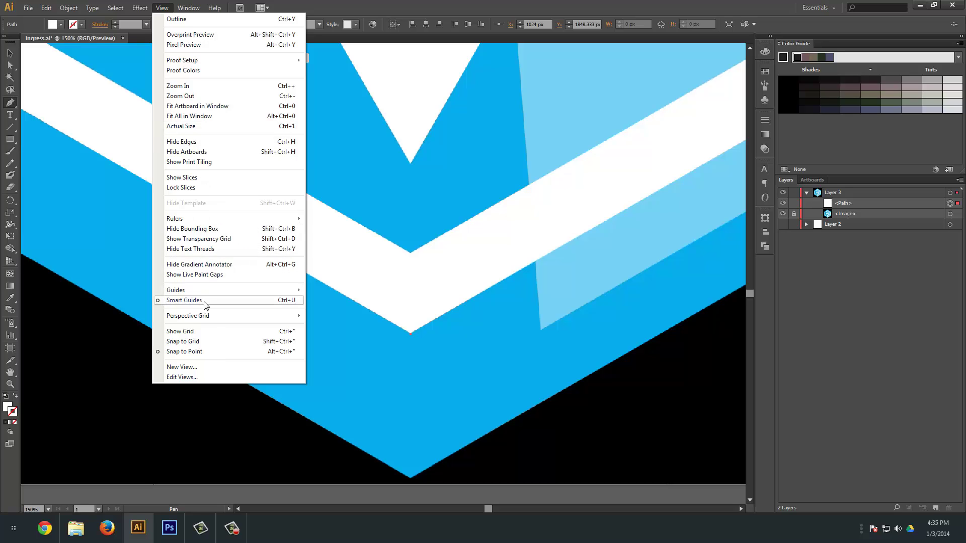
left_click(832, 371)
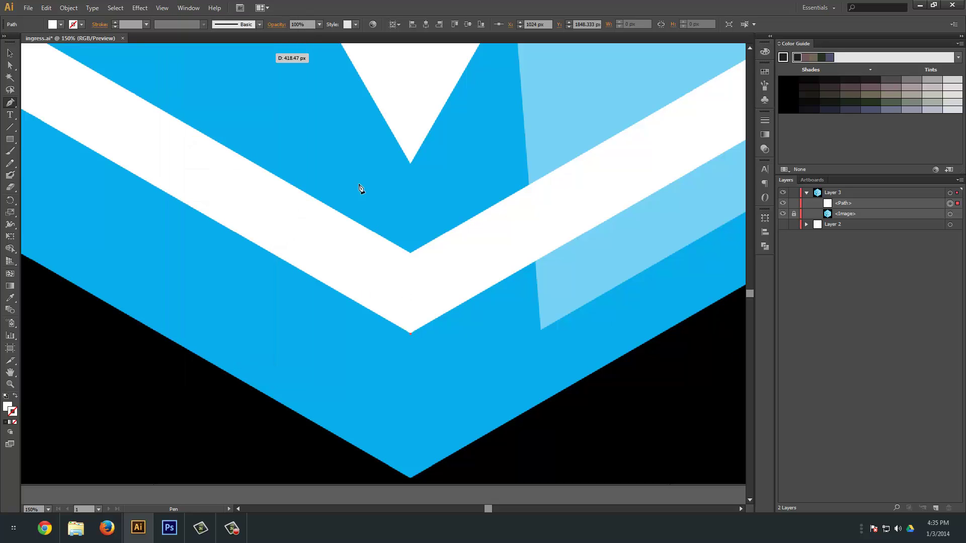
scroll(237, 269, "up", 5)
scroll(261, 250, "left", 5)
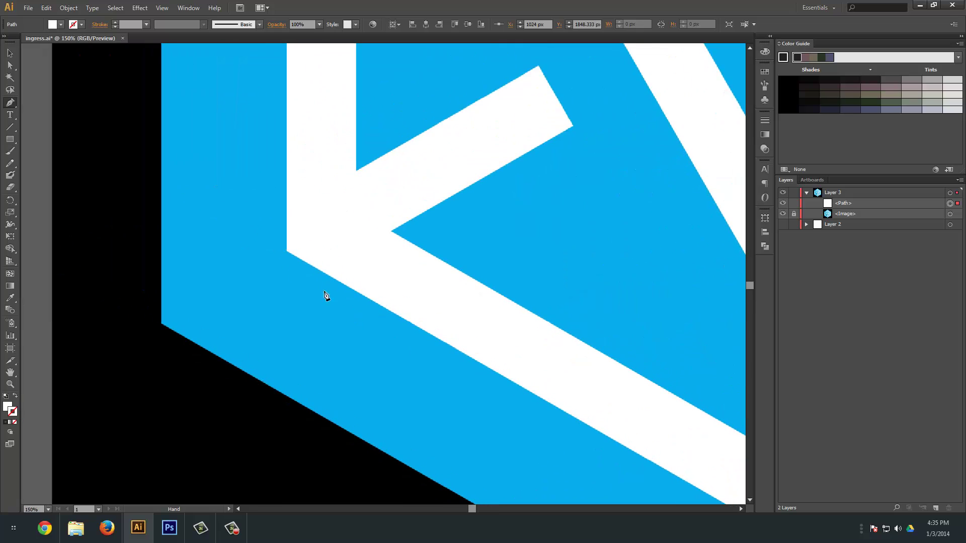
Step: Add anchors at the hexagon frame's lower-left and upper-left corners
left_click(288, 253)
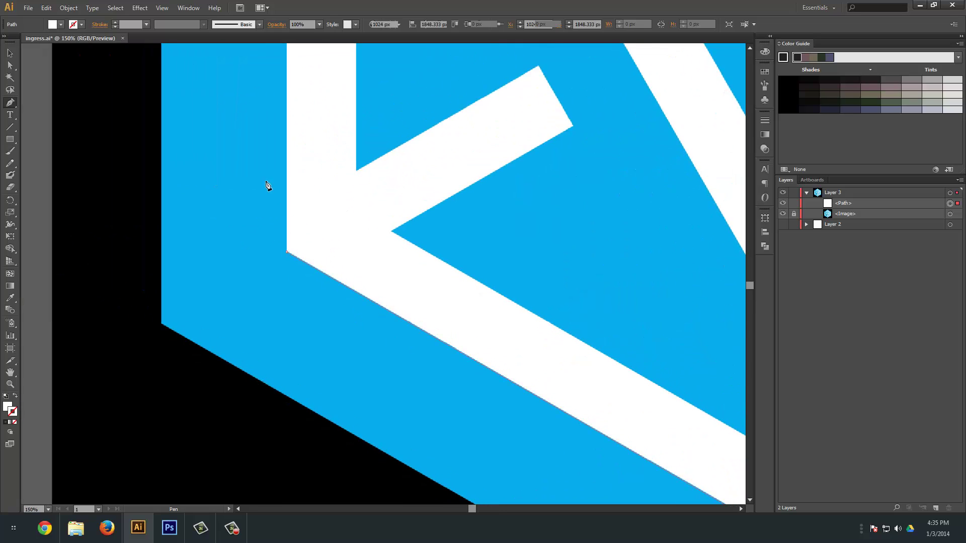
left_click_drag(267, 185, 285, 323)
scroll(271, 275, "up", 5)
left_click_drag(271, 274, 298, 390)
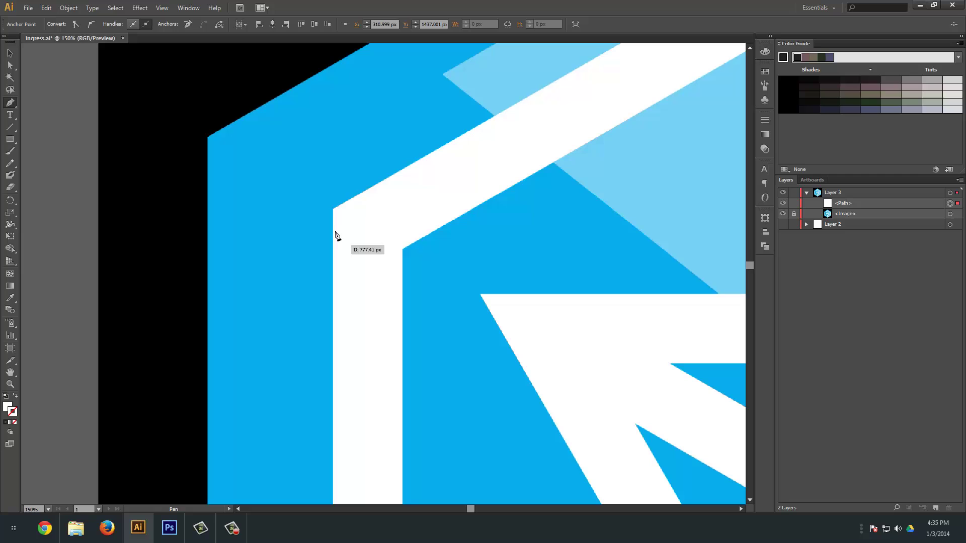
left_click(332, 214)
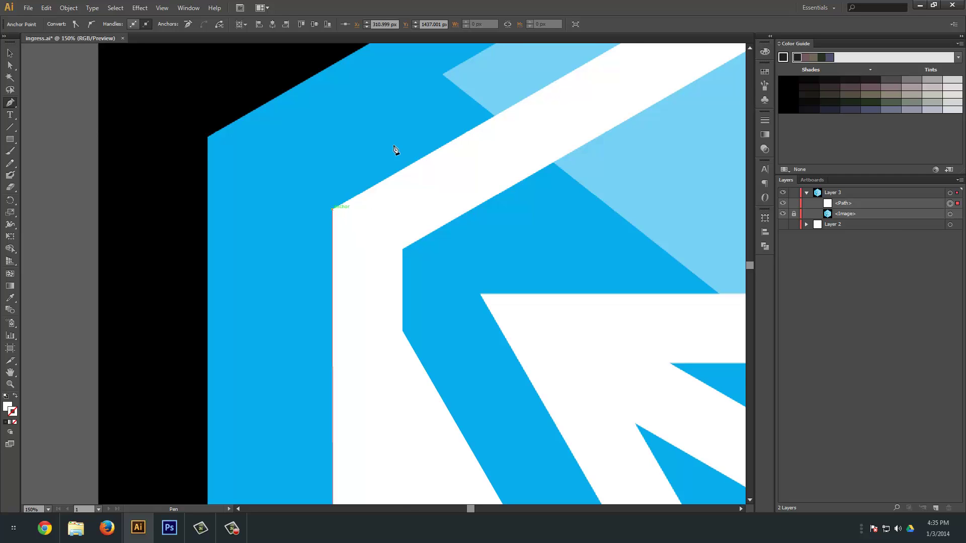
left_click_drag(394, 151, 131, 360)
left_click_drag(345, 248, 190, 324)
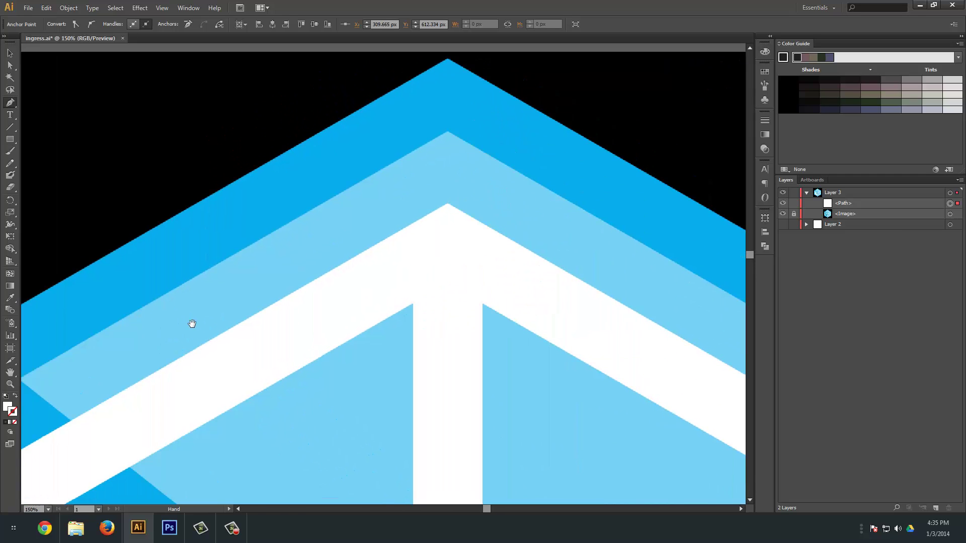
Step: Make the path unfilled and add anchors at the frame's top, upper-right and lower-right corners
left_click(15, 396)
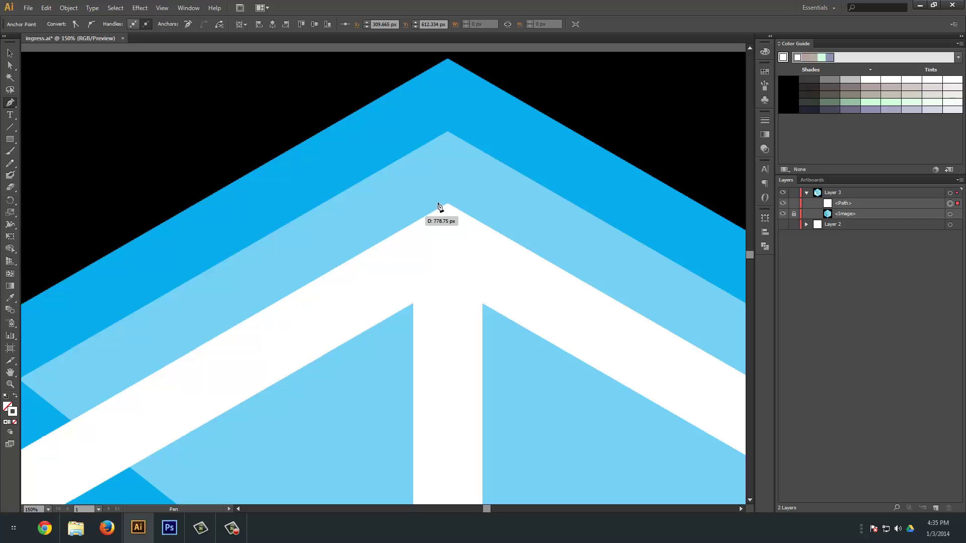
left_click(447, 204)
left_click_drag(469, 267, 387, 274)
left_click(381, 268)
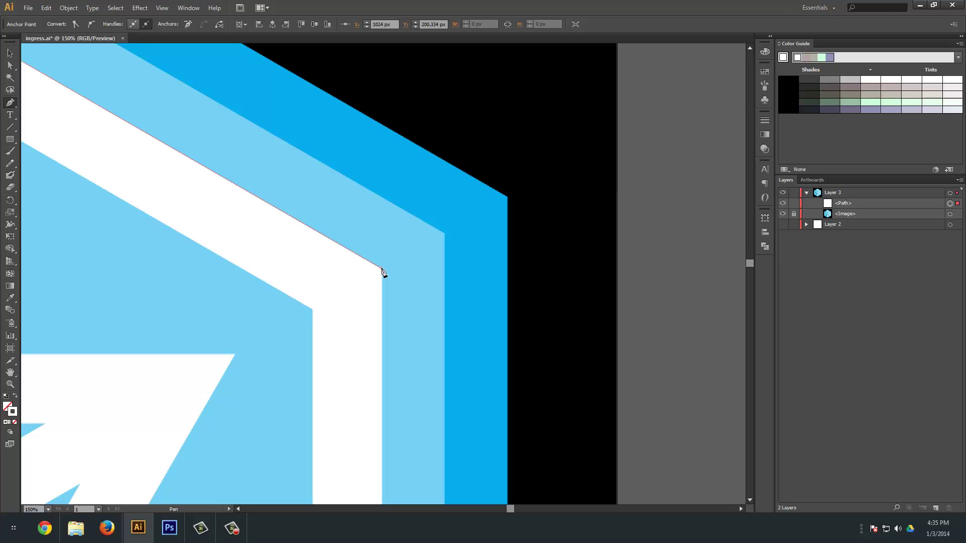
left_click_drag(359, 329, 395, 207)
left_click_drag(363, 280, 392, 209)
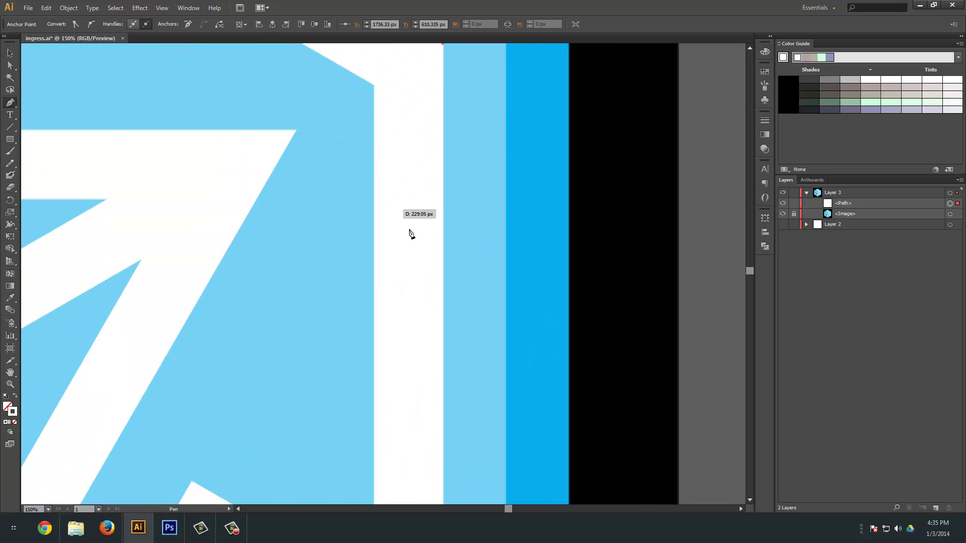
scroll(411, 234, "down", 6)
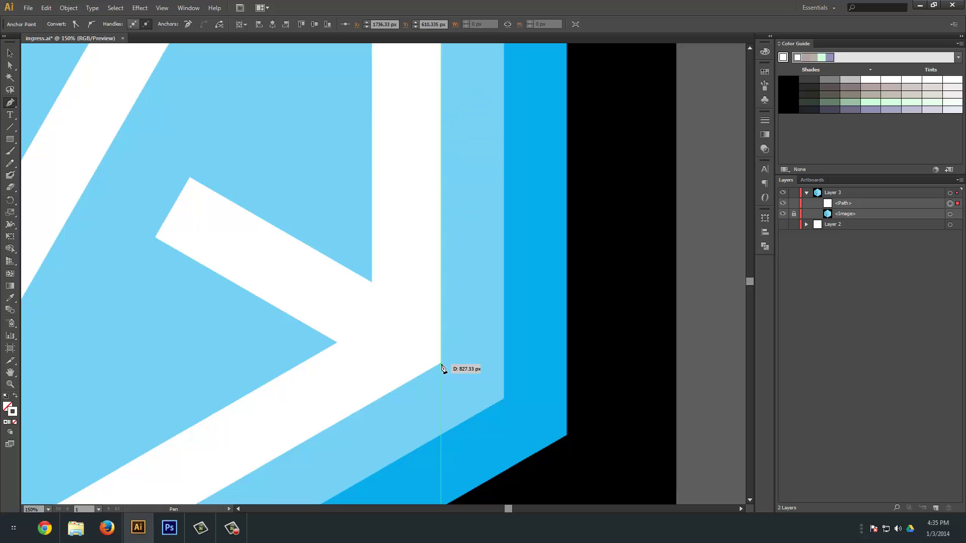
left_click(441, 367)
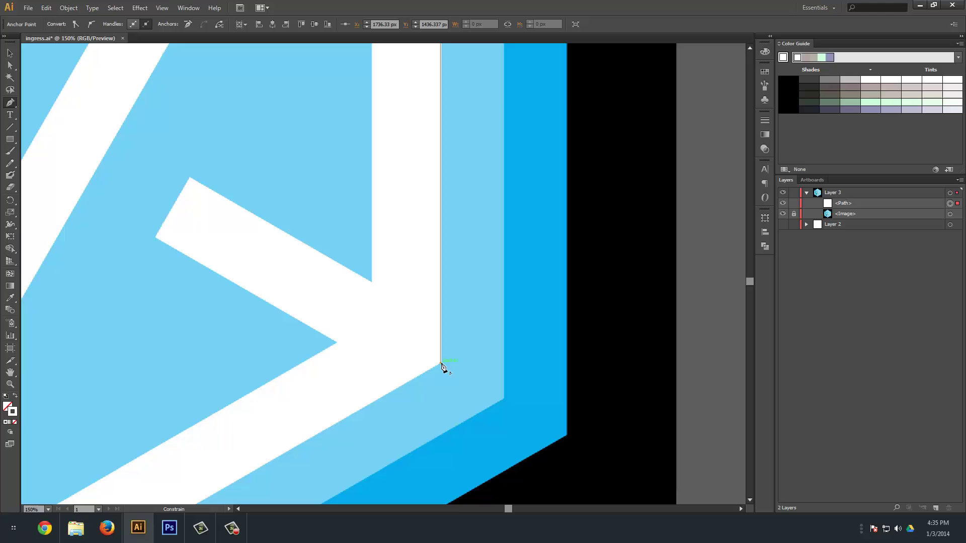
key("space")
left_click_drag(408, 394, 533, 291)
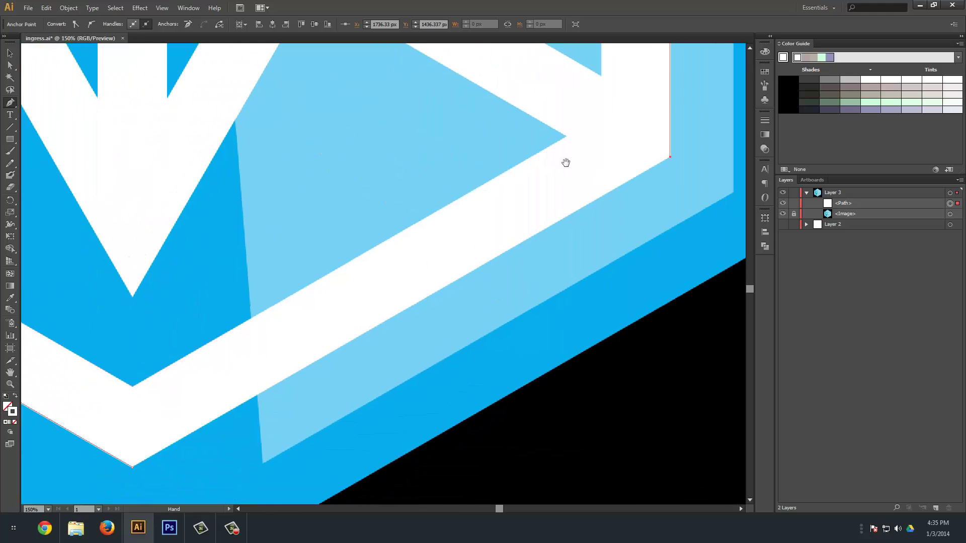
key("space")
left_click_drag(389, 351, 544, 224)
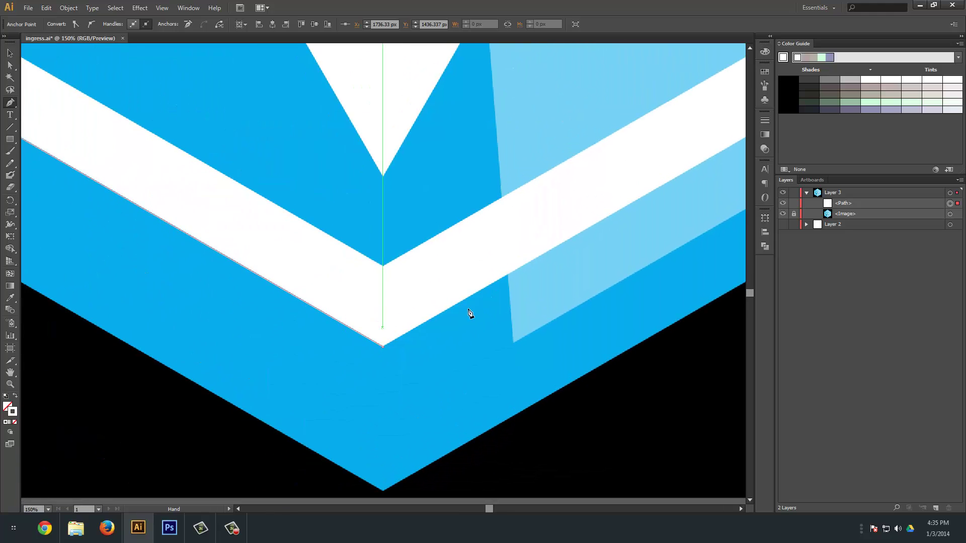
Step: Close the traced path, align its stroke to the inside and colour it pure red ff0000
left_click(383, 347)
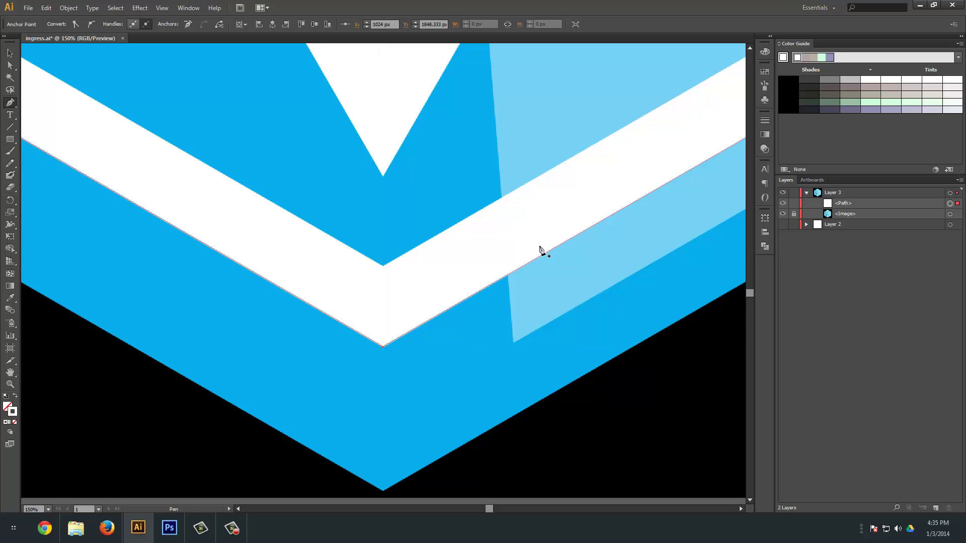
left_click(763, 149)
left_click(648, 114)
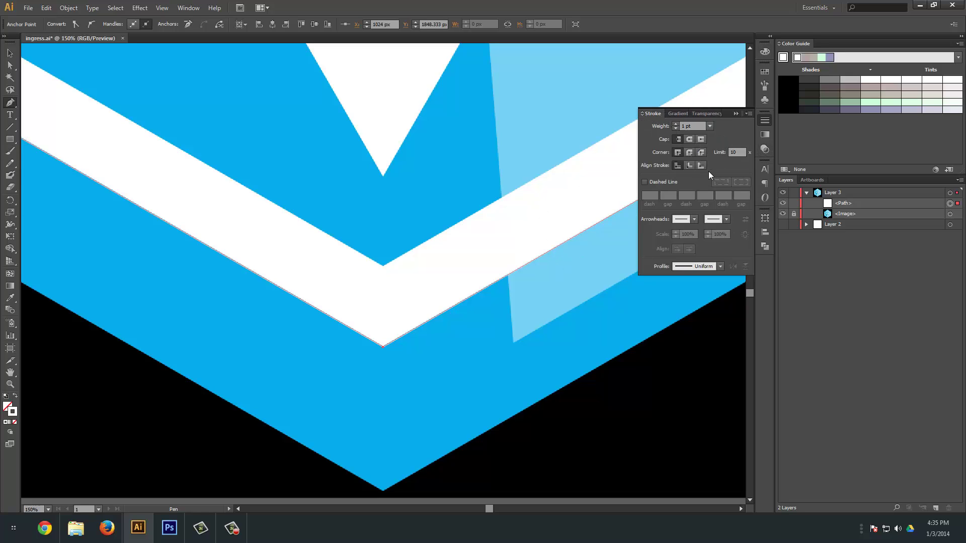
left_click(688, 166)
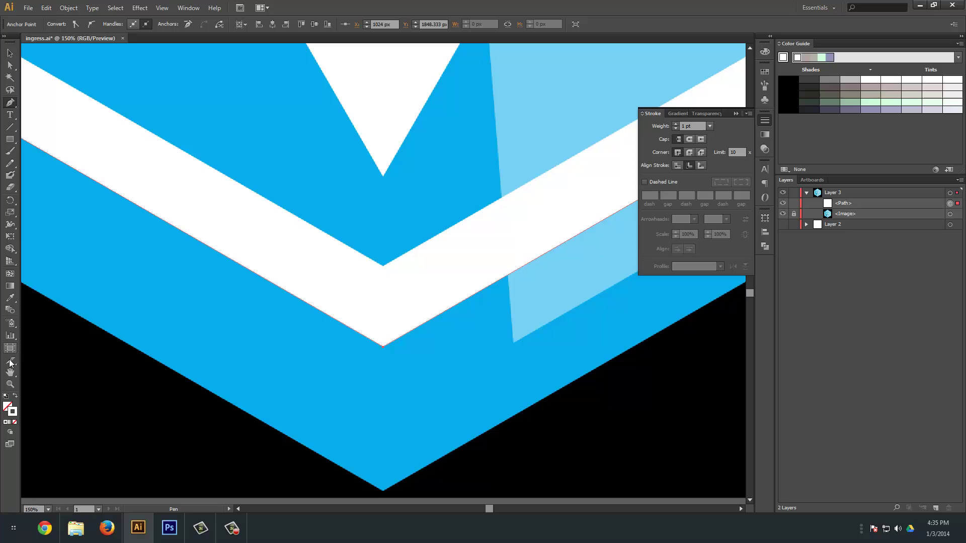
double_click(12, 412)
left_click_drag(468, 211, 503, 195)
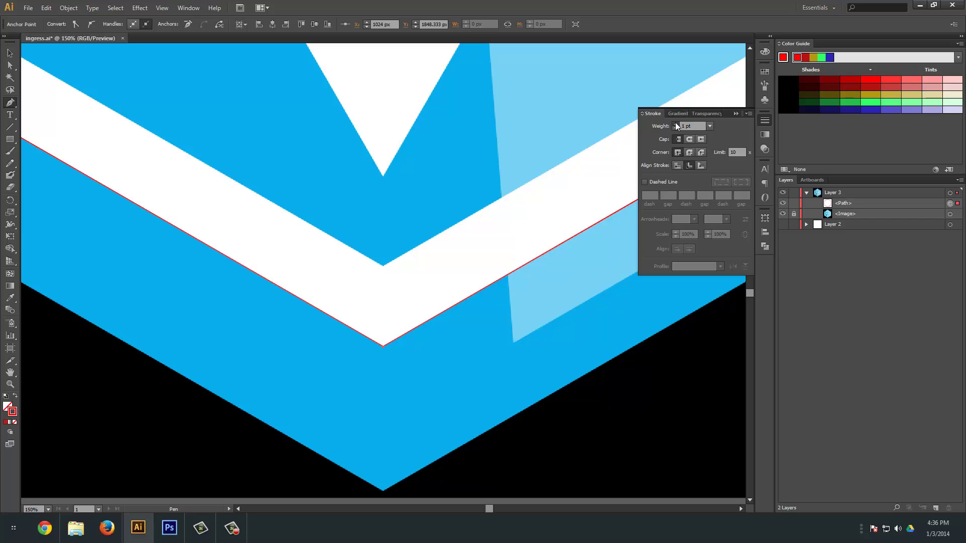
Step: Set the stroke weight to 95 pt so it covers the white chevron band
left_click_drag(676, 123, 676, 124)
double_click(687, 127)
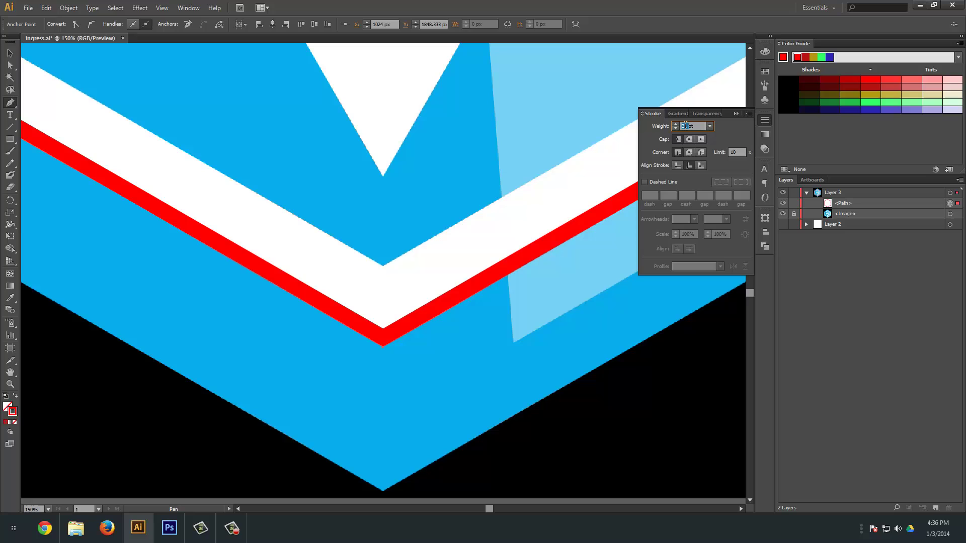
type("80")
key("Return")
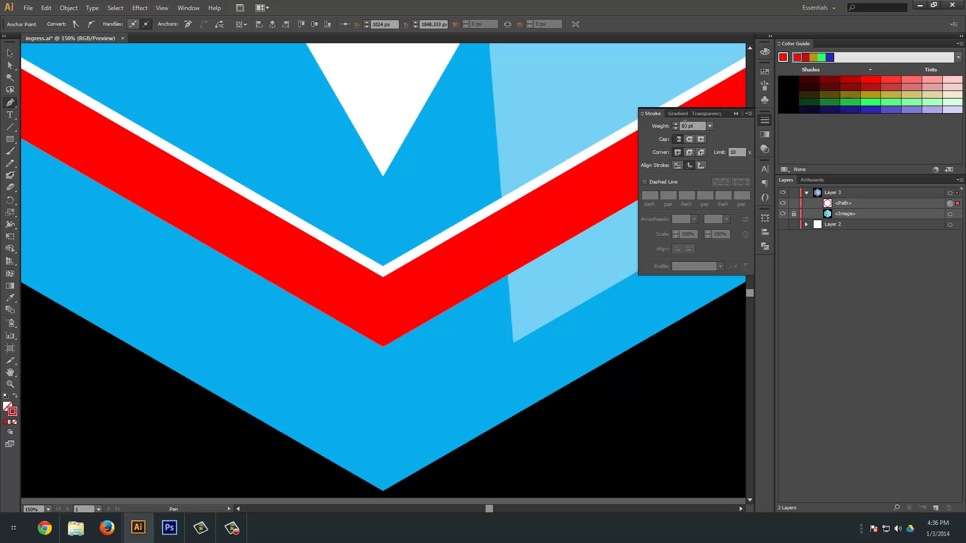
double_click(685, 126)
double_click(688, 127)
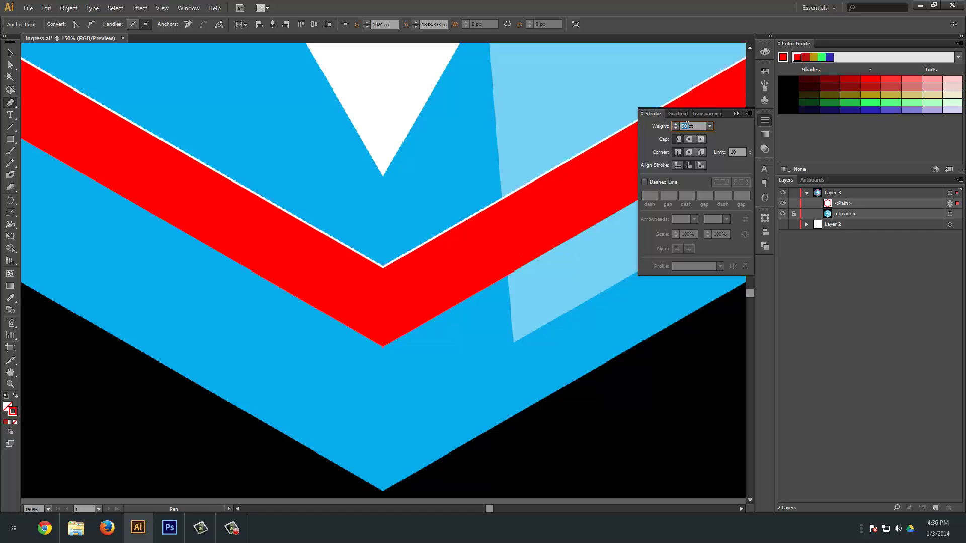
key("Return")
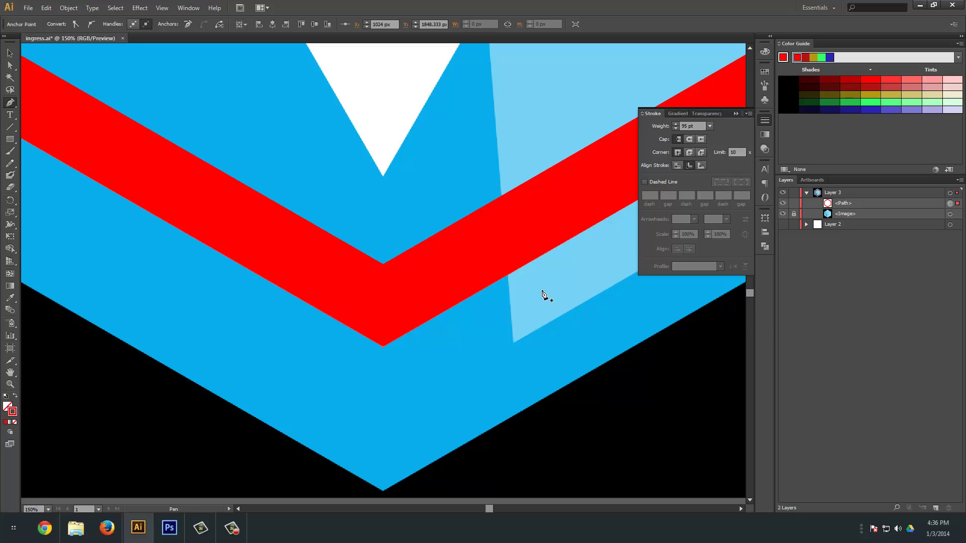
key("v")
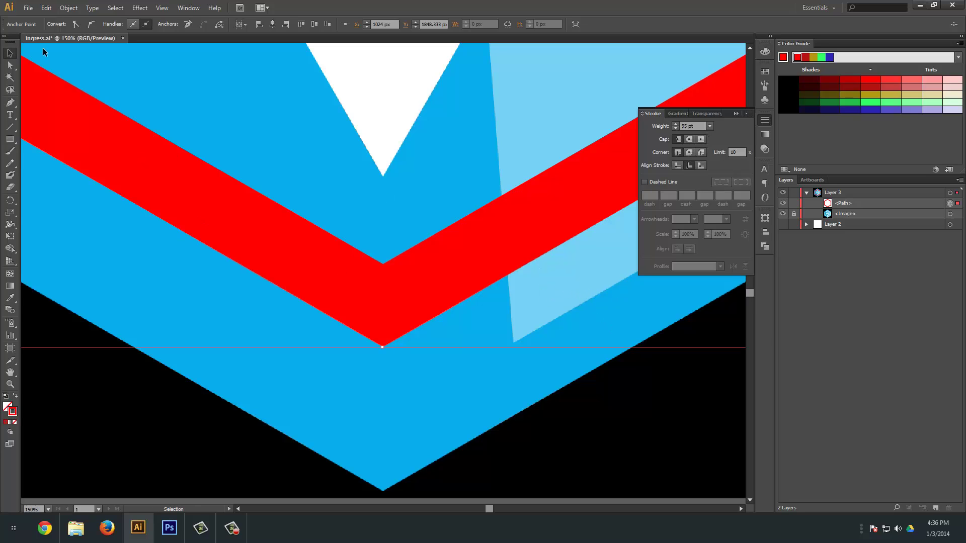
Step: Lock the red chevron path in Layers and centre the view on the top vertical bar
left_click(478, 375)
left_click_drag(263, 324, 539, 299)
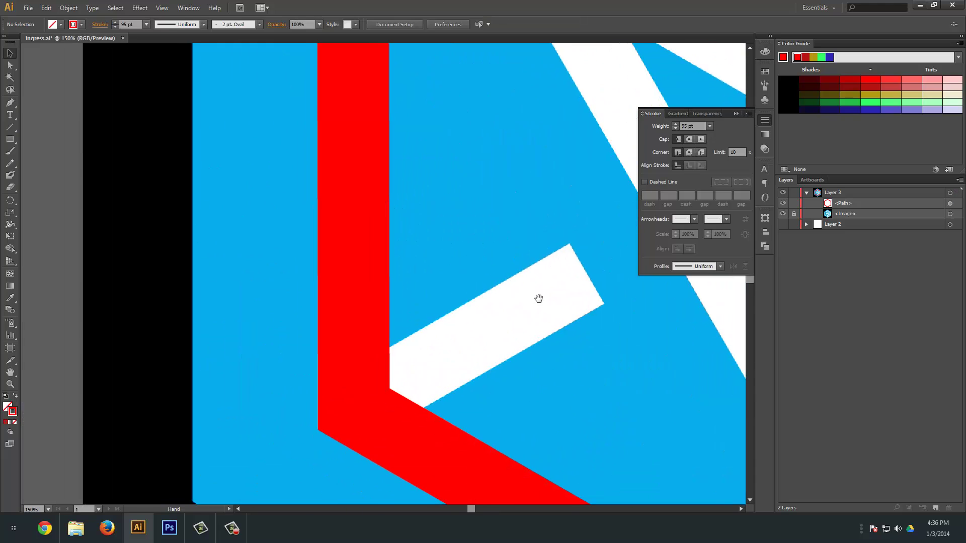
left_click(736, 114)
left_click_drag(547, 223, 445, 163)
left_click_drag(440, 291, 371, 206)
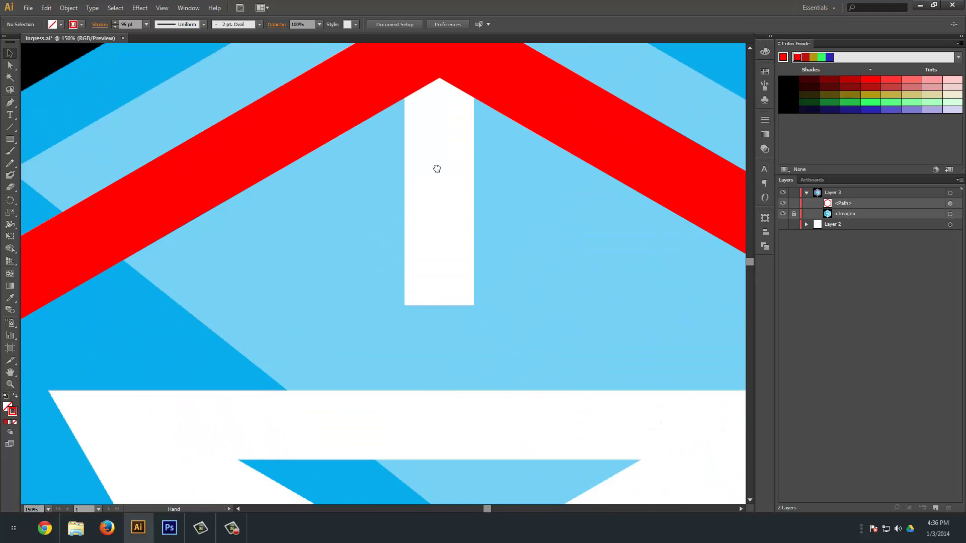
left_click_drag(436, 168, 518, 252)
left_click(9, 102)
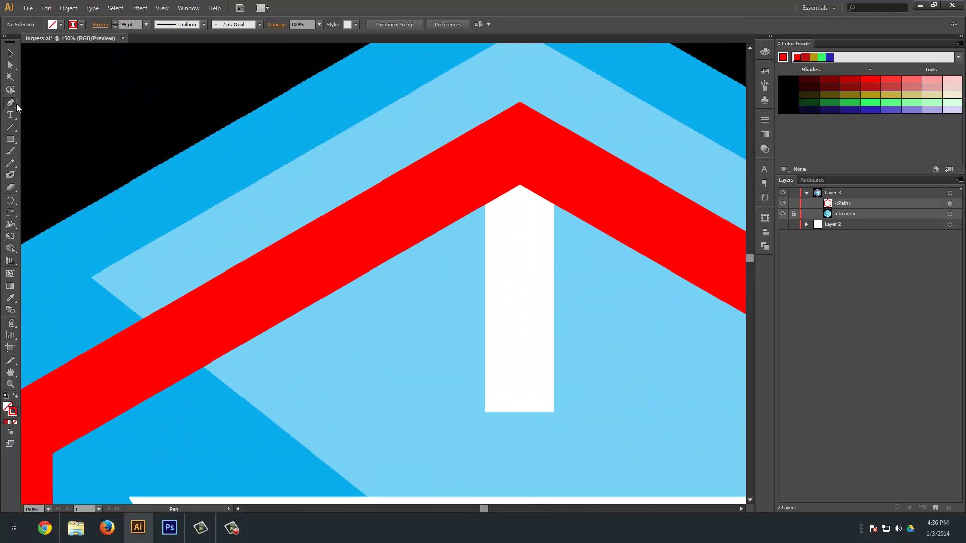
left_click(794, 203)
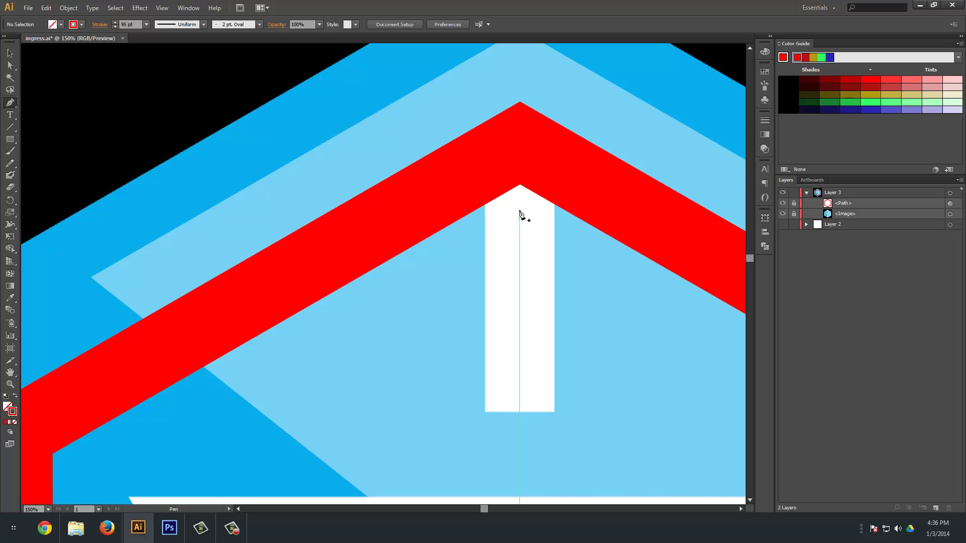
Step: Draw straight red paths over the top vertical bar and the lower-left bar
left_click(519, 139)
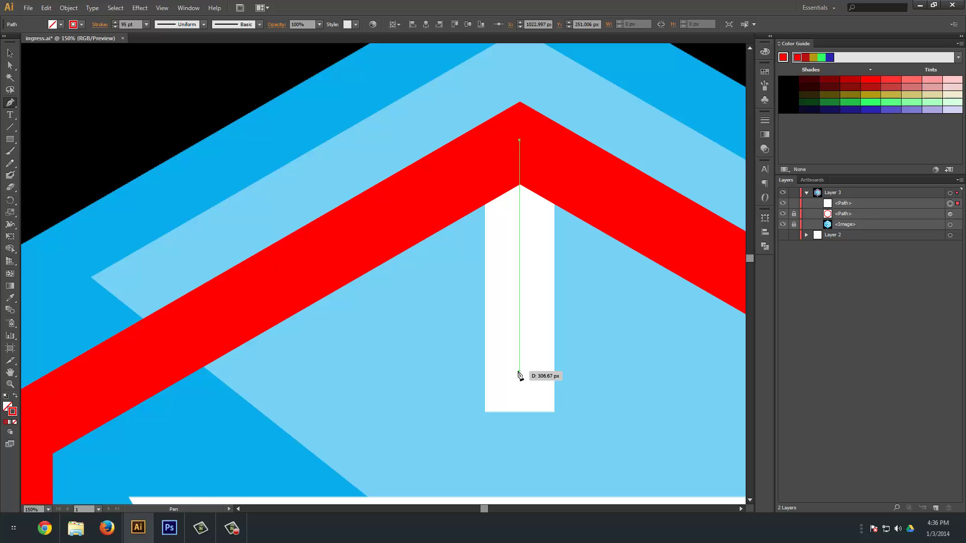
left_click(520, 413, "shift")
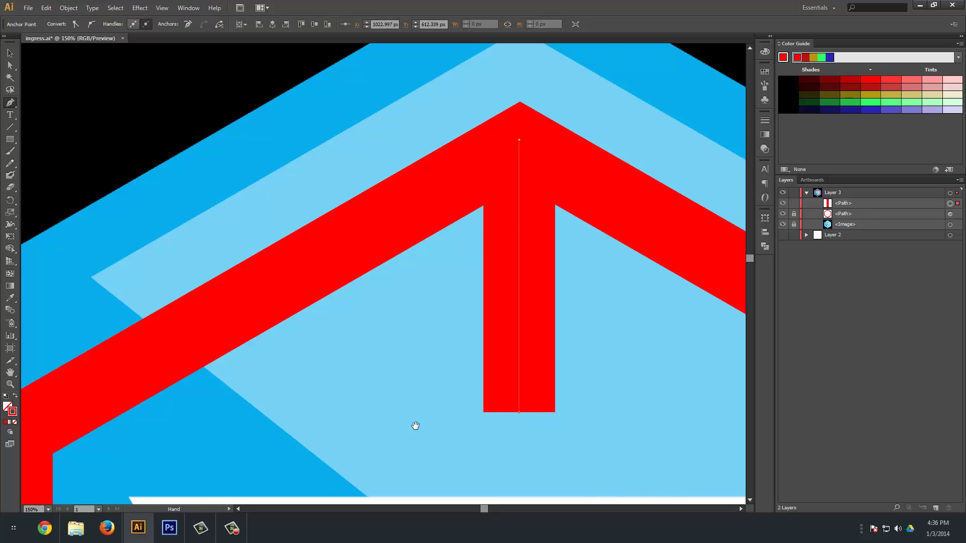
mouse_move(417, 423)
left_mouse_down()
mouse_move(518, 427)
mouse_move(455, 375)
mouse_move(509, 293)
left_mouse_up()
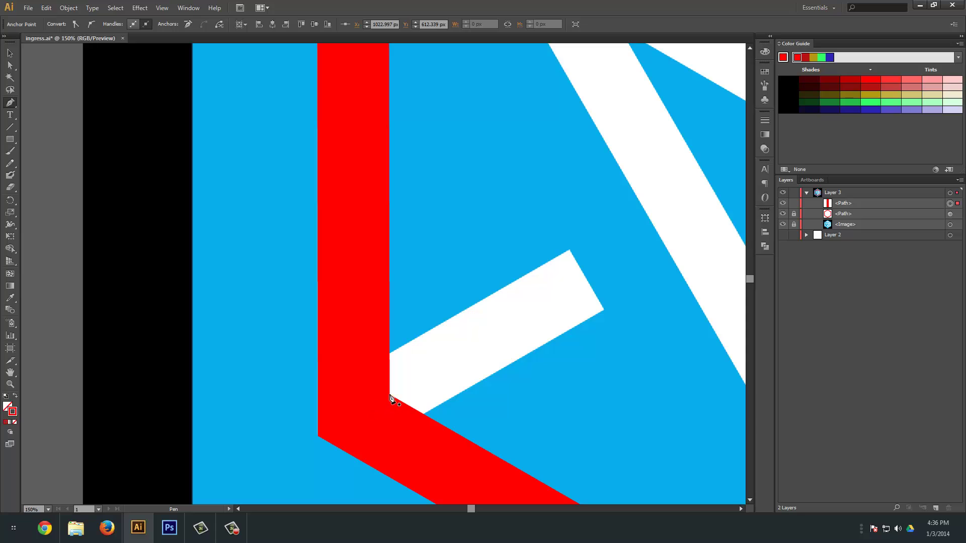
left_click(354, 415)
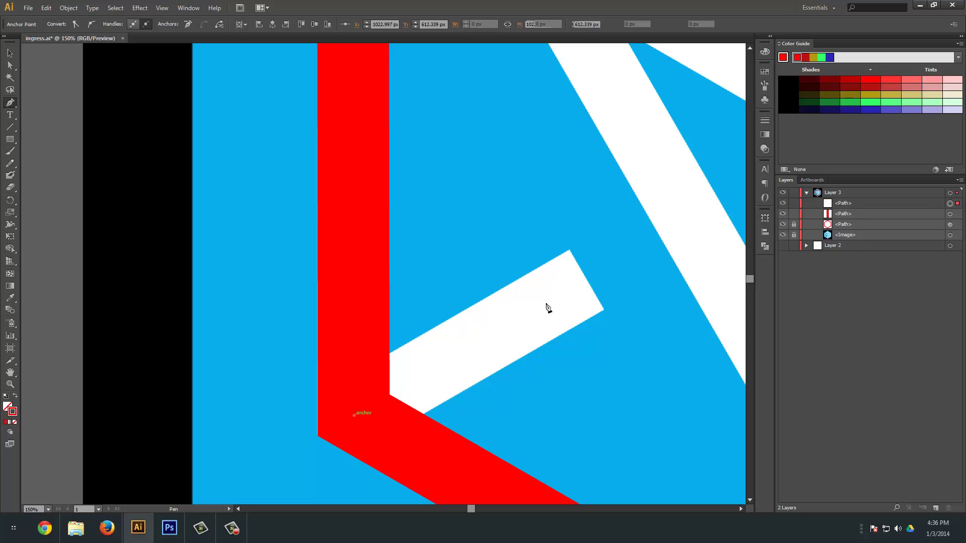
left_click(588, 283)
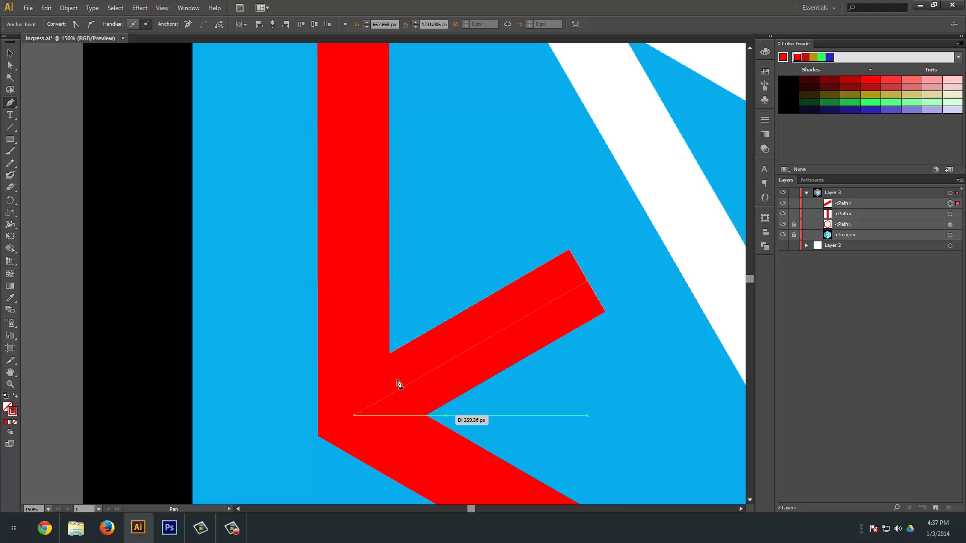
Step: Draw a straight red path over the lower-right bar, discarding a stray anchor, and zoom out
key("space")
left_click_drag(574, 390, 513, 357)
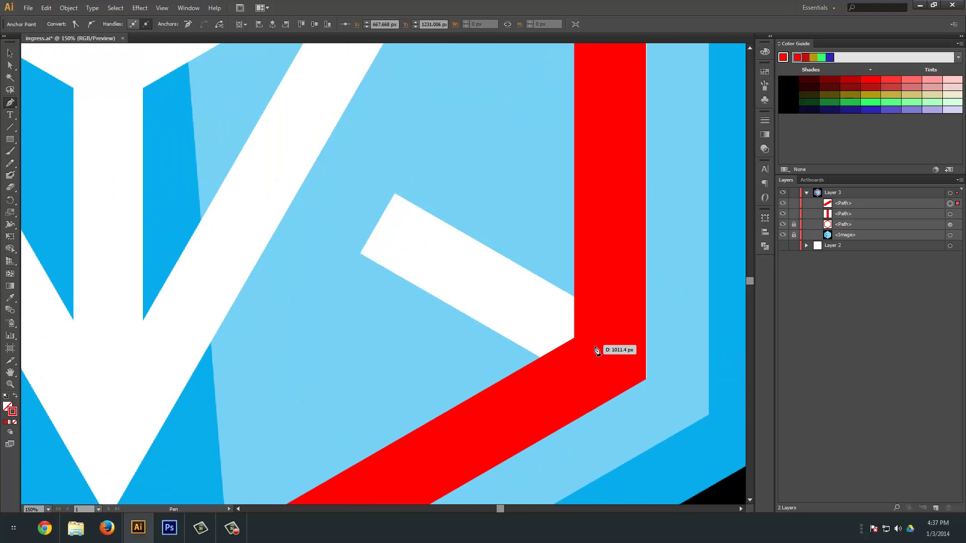
left_click(470, 273)
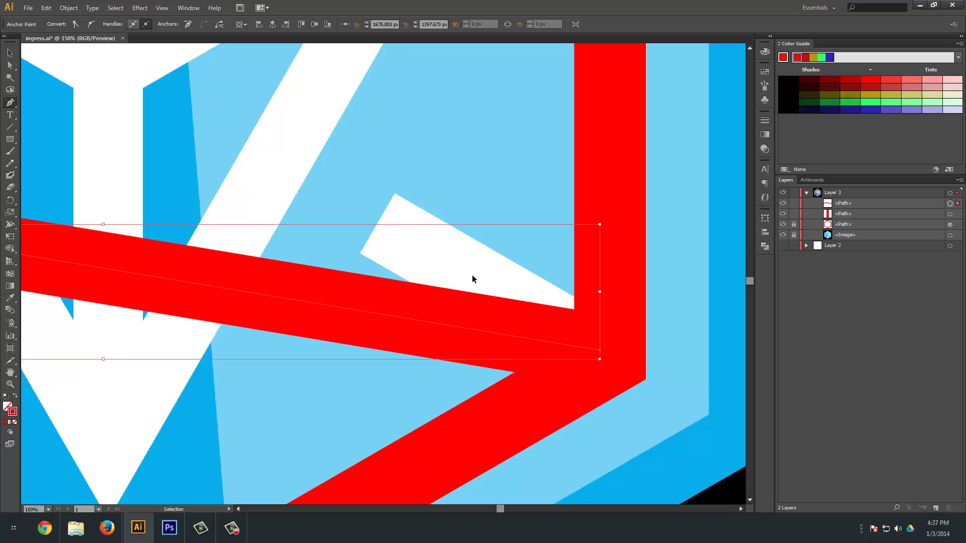
key("ctrl+z")
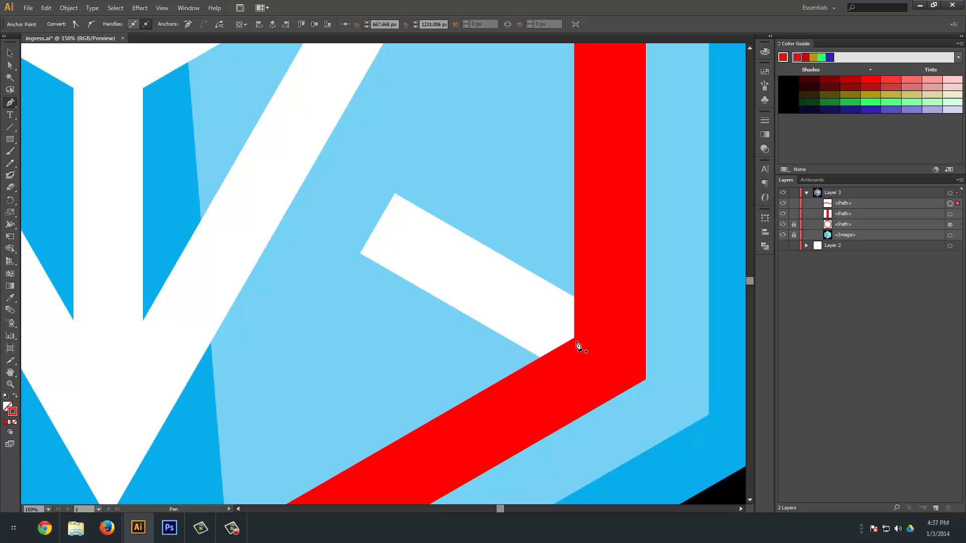
left_click(607, 356)
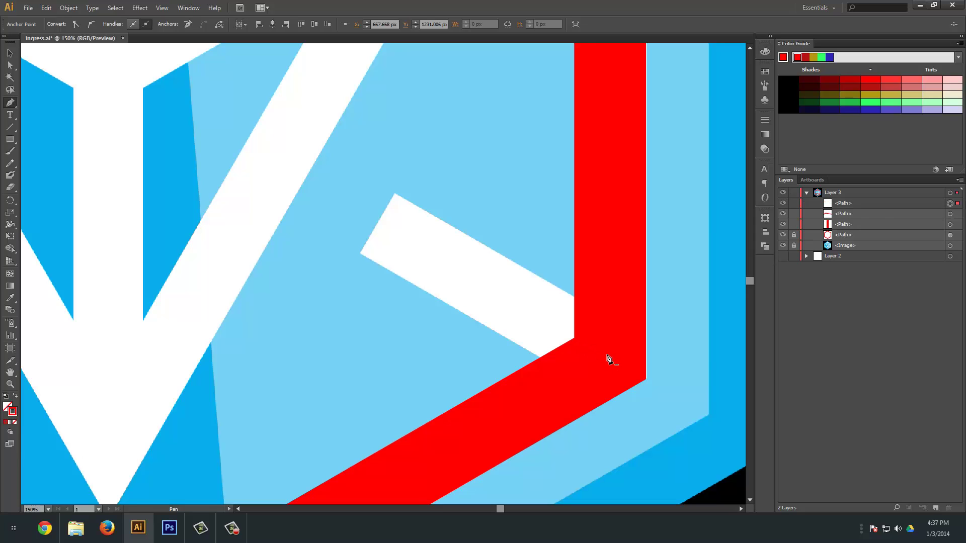
left_click(376, 224)
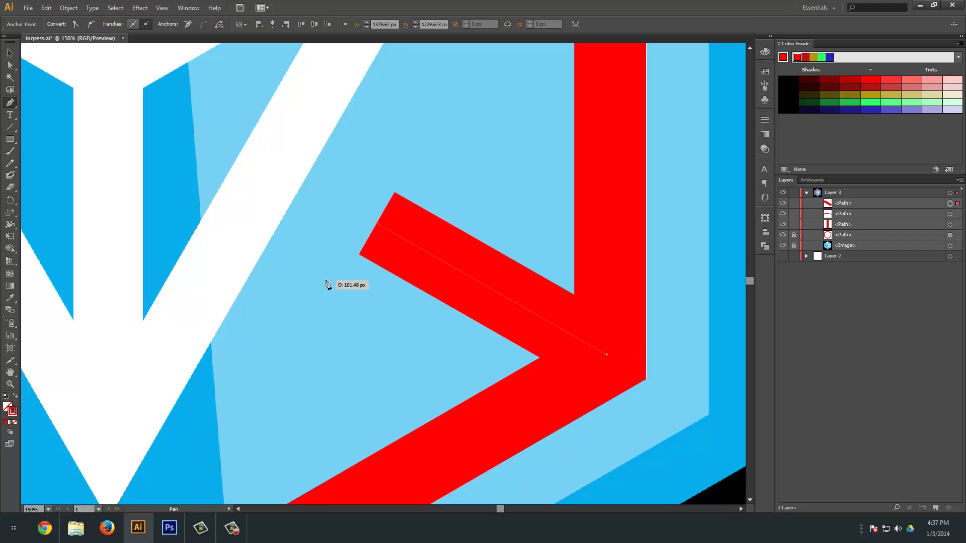
key("space")
left_click_drag(325, 281, 487, 243)
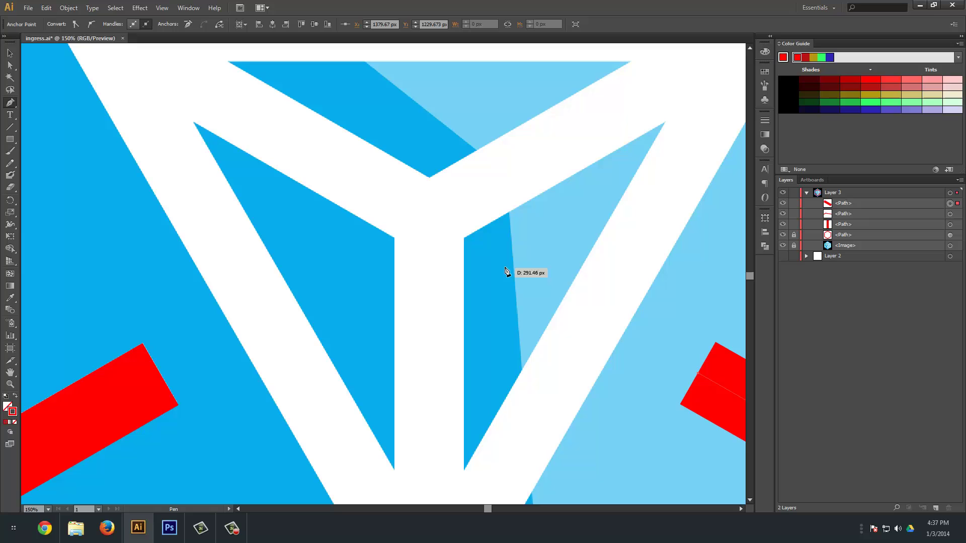
key("ctrl+minus")
key("ctrl+minus")
key("ctrl+minus")
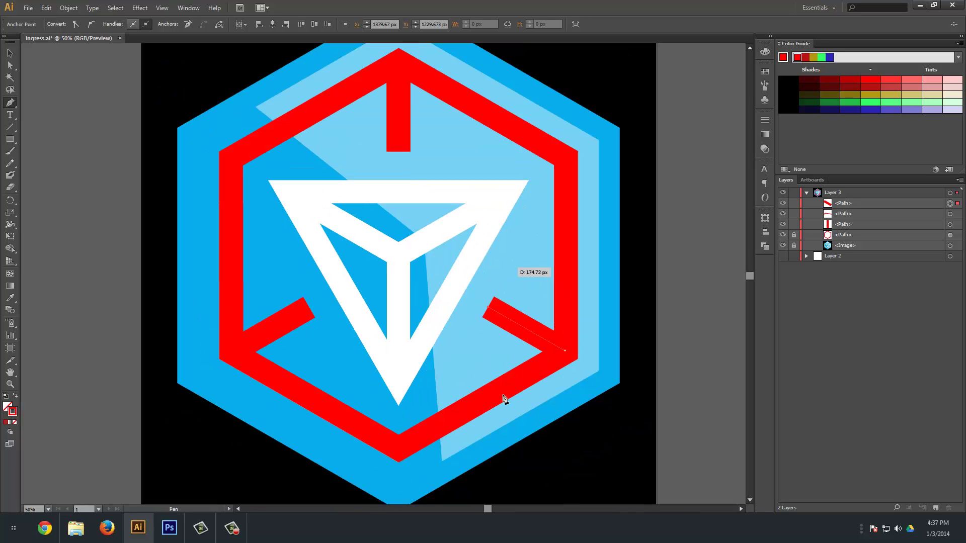
Step: Expand the strokes of the three red bars into filled shapes
key("v")
left_click(616, 332)
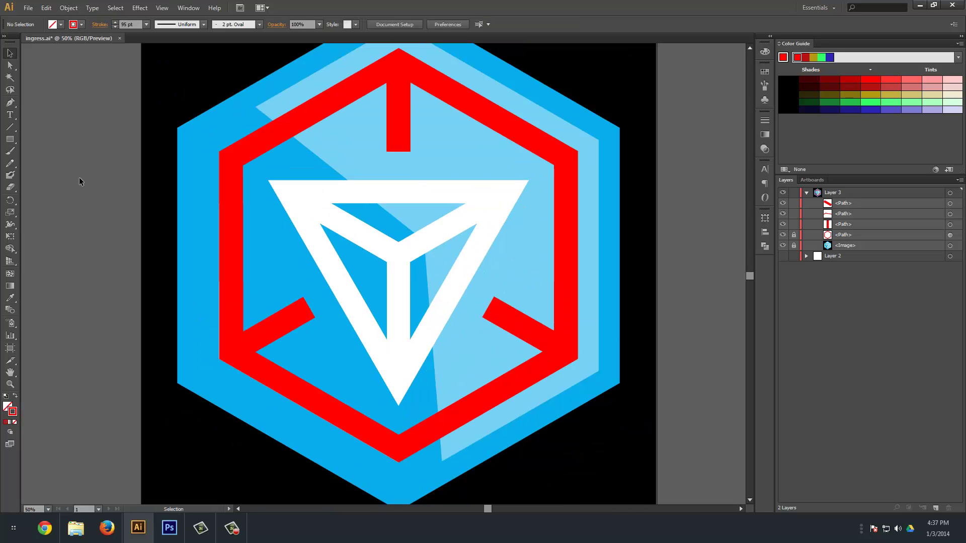
left_click(400, 105)
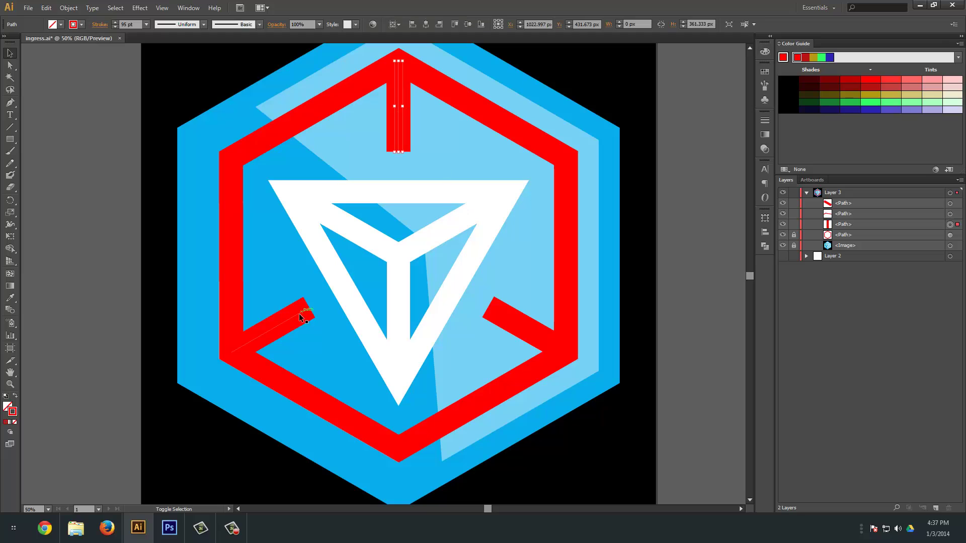
left_click(282, 324, "shift")
left_click(529, 332, "shift")
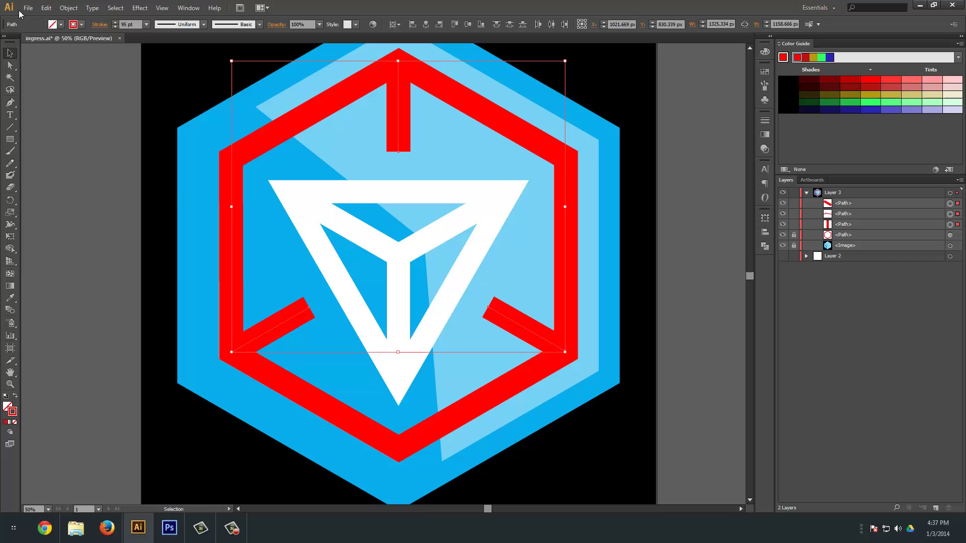
left_click(68, 7)
left_click(82, 110)
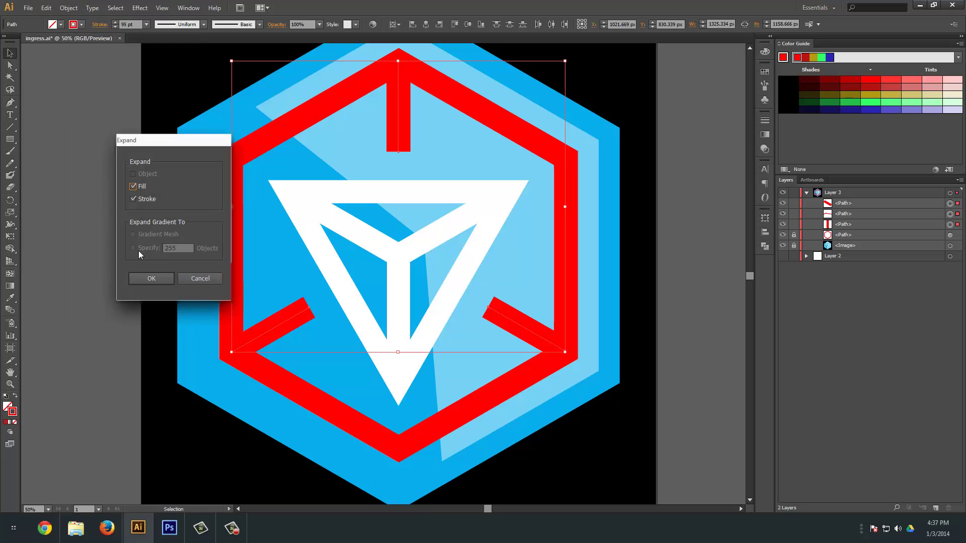
left_click(150, 281)
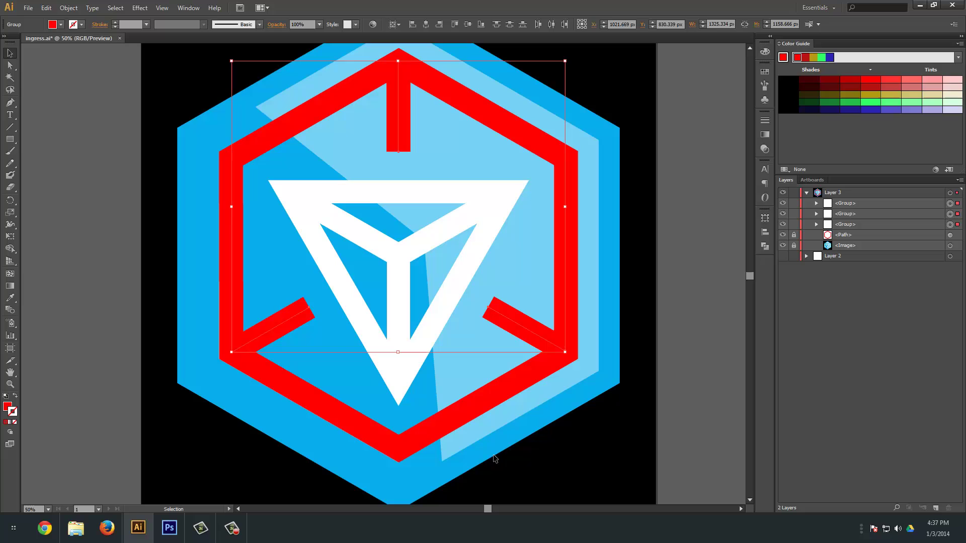
left_click(655, 404)
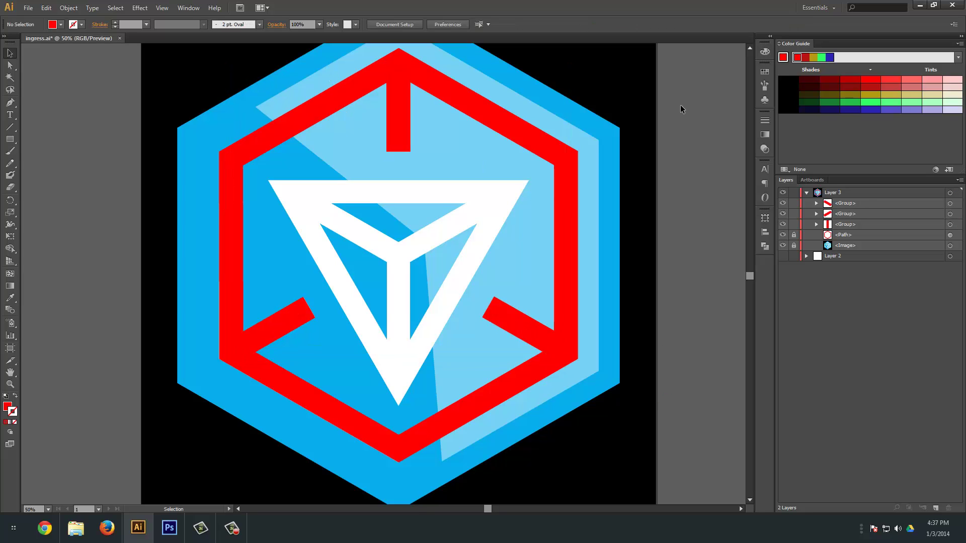
Step: Unlock the red hexagon path and expand its appearance into a filled shape
left_click(794, 235)
left_click(950, 235)
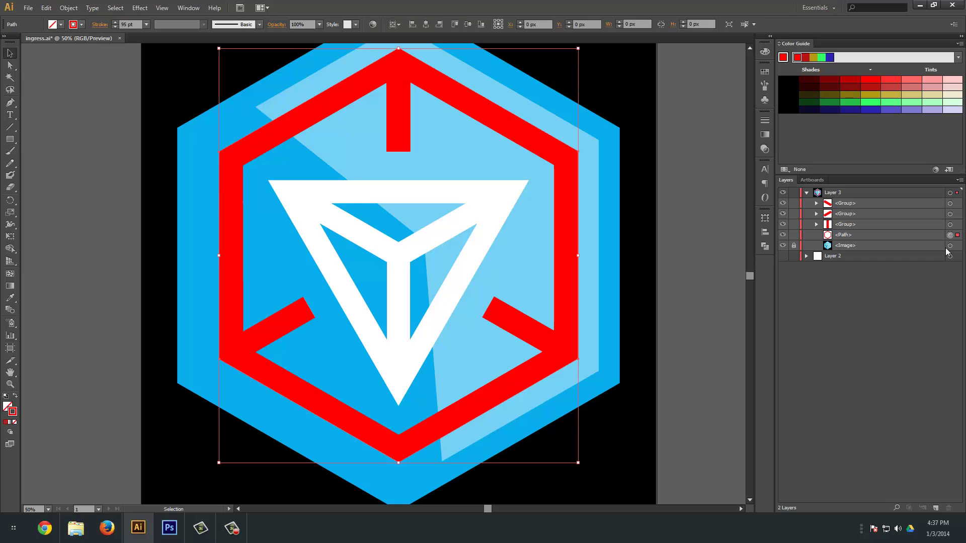
left_click(70, 8)
left_click(93, 121)
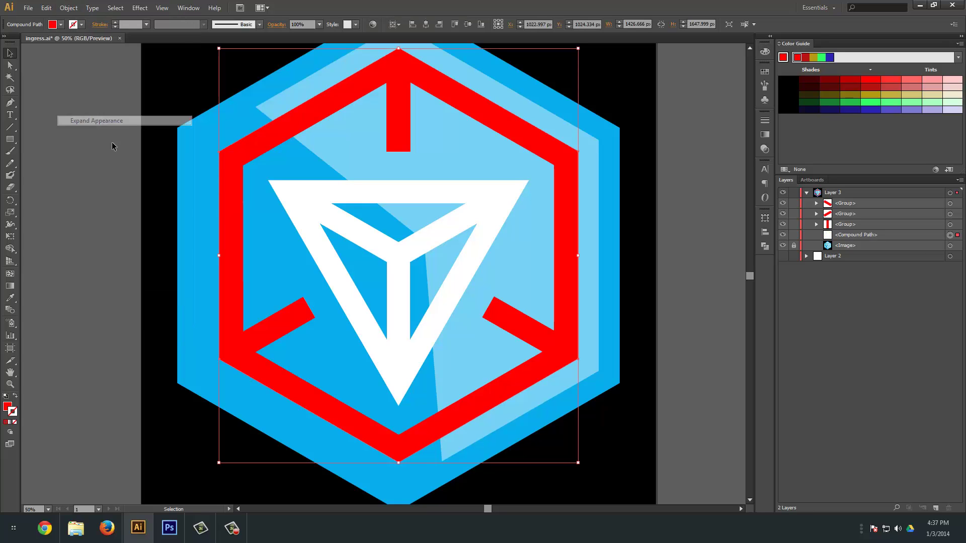
left_click(68, 8)
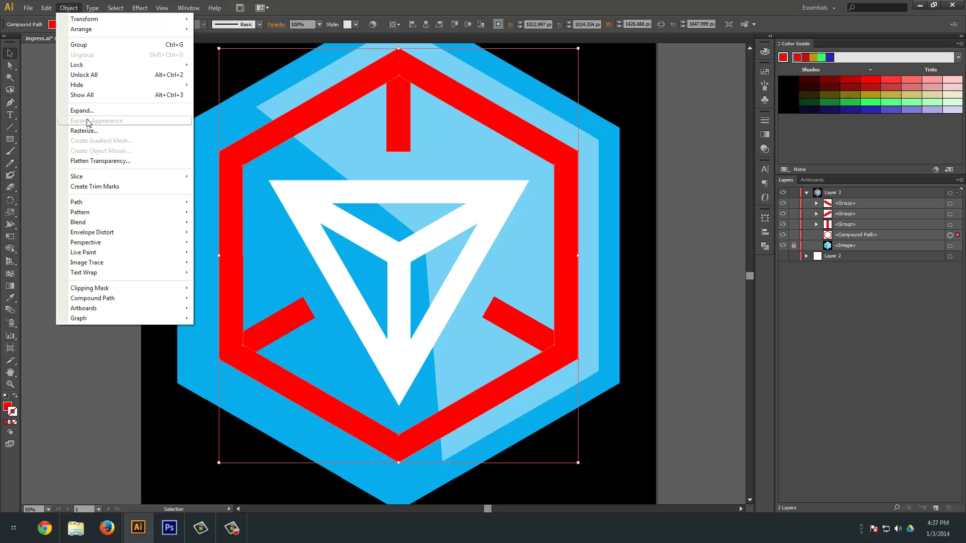
key("Escape")
key("ctrl+shift+a")
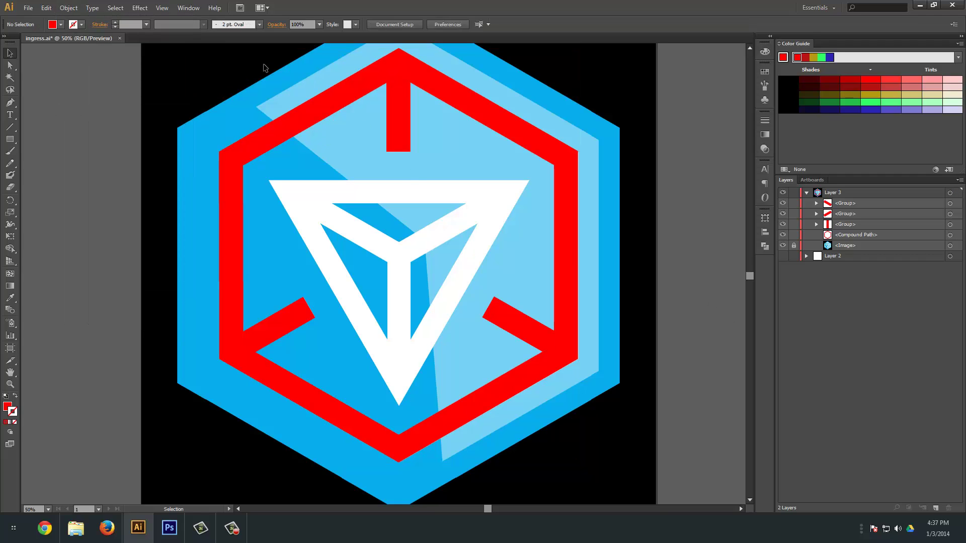
Step: Merge all red pieces into one shape with Pathfinder Unite and view at 100%
left_click_drag(264, 68, 634, 419)
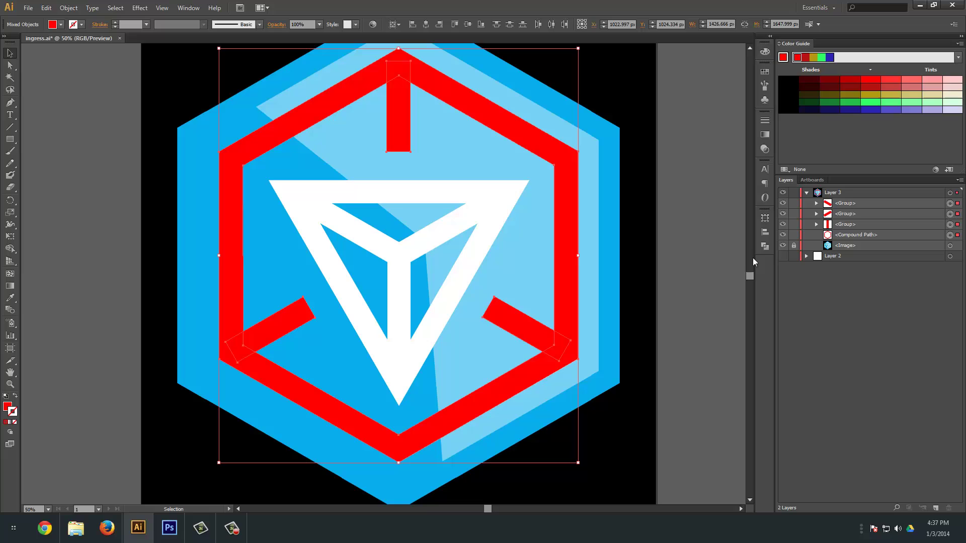
left_click(764, 246)
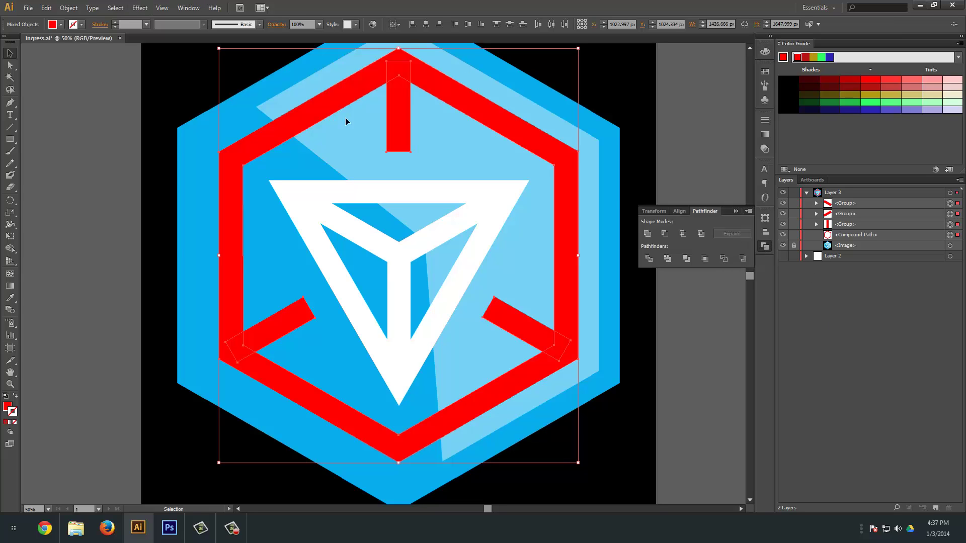
left_click(646, 235)
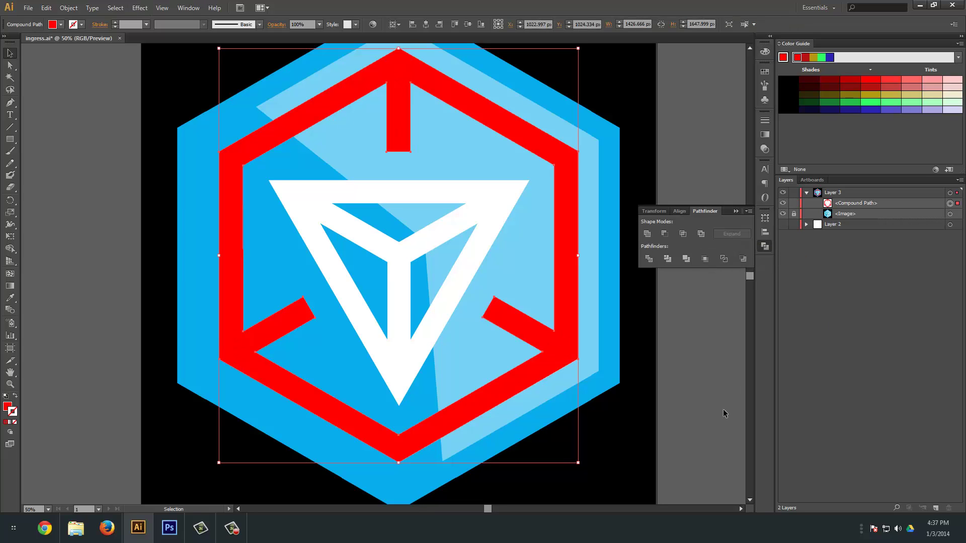
left_click(688, 346)
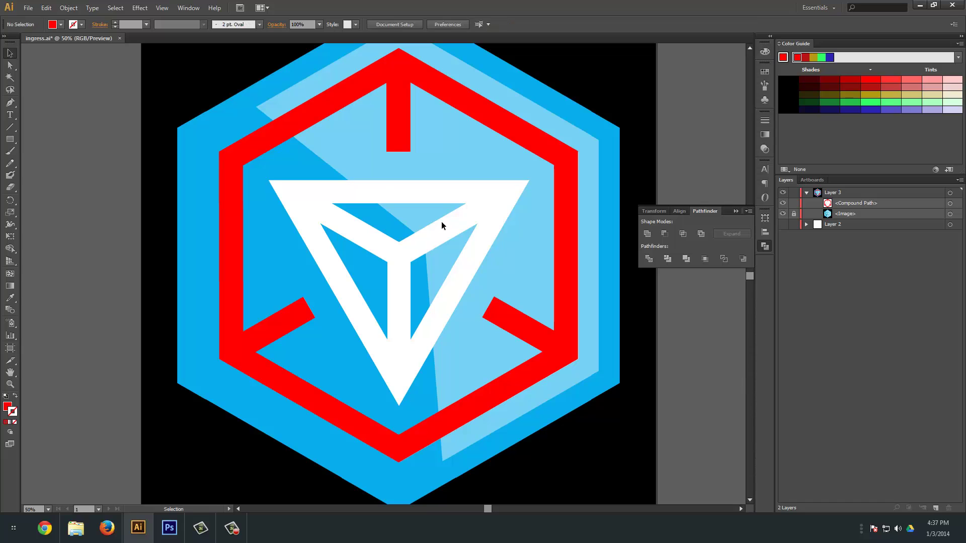
key("ctrl+=")
key("ctrl+=")
left_click_drag(411, 373, 408, 197)
left_click(9, 103)
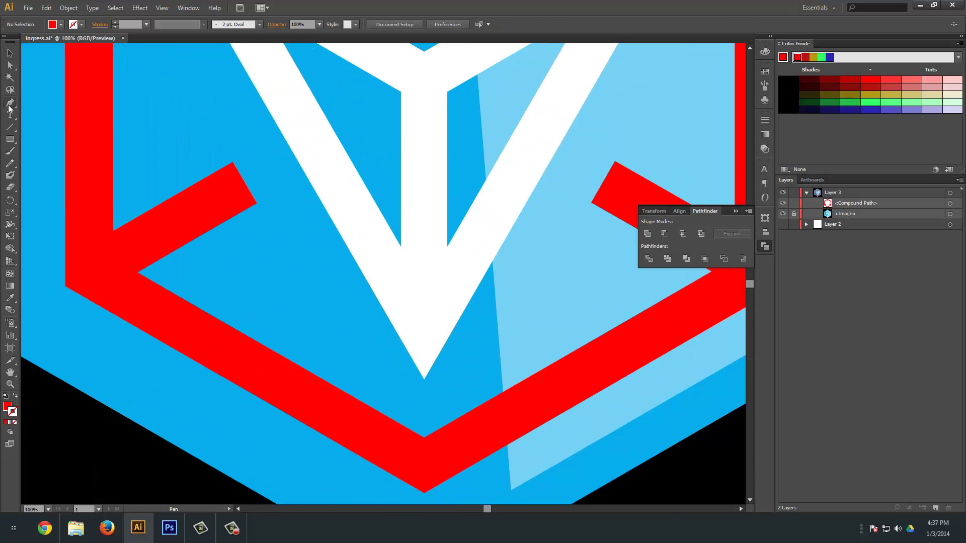
Step: Trace a closed triangle through the white V's bottom tip, top-left and top-right corners
left_click(424, 380)
left_click_drag(326, 285, 433, 236)
left_click(399, 193)
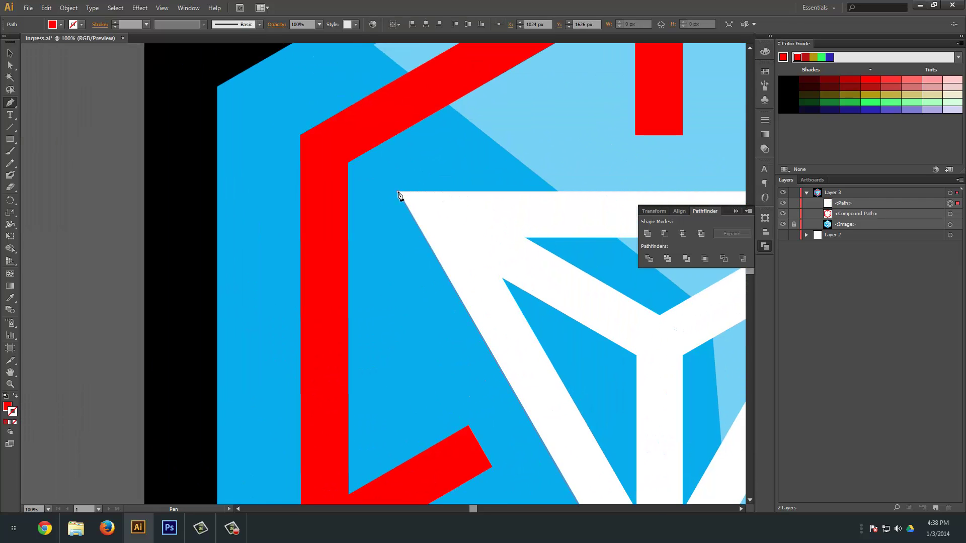
scroll(296, 250, "right", 5)
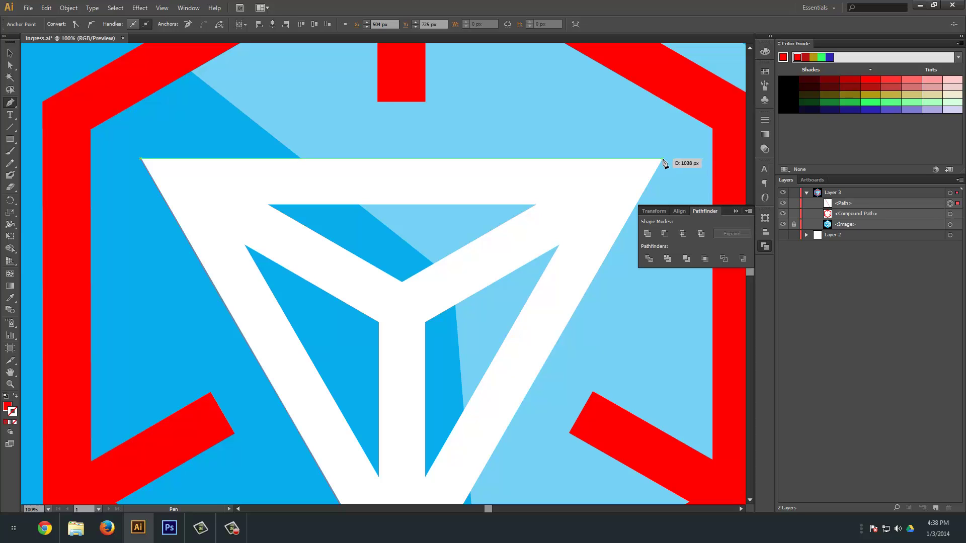
left_click(663, 159)
left_click(734, 211)
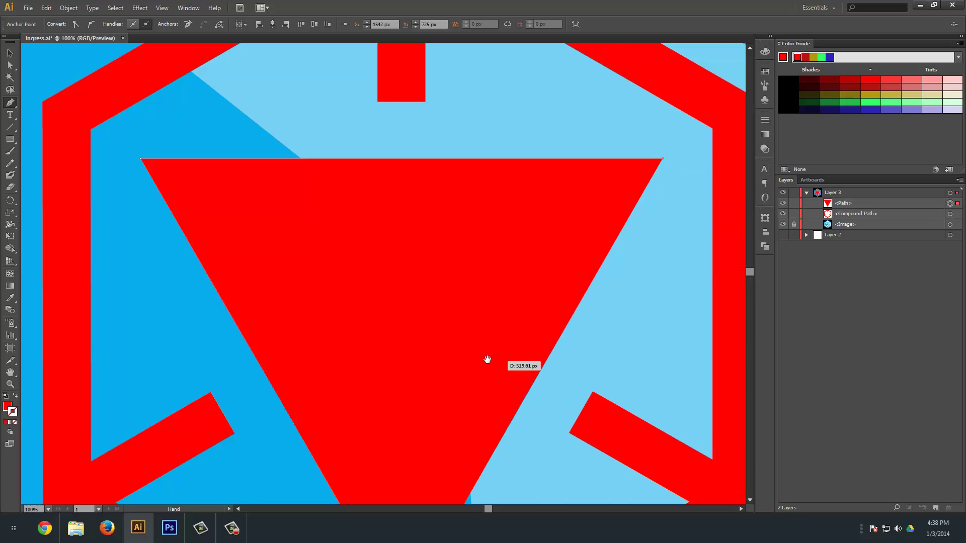
scroll(487, 360, "down", 5)
scroll(488, 360, "left", 2)
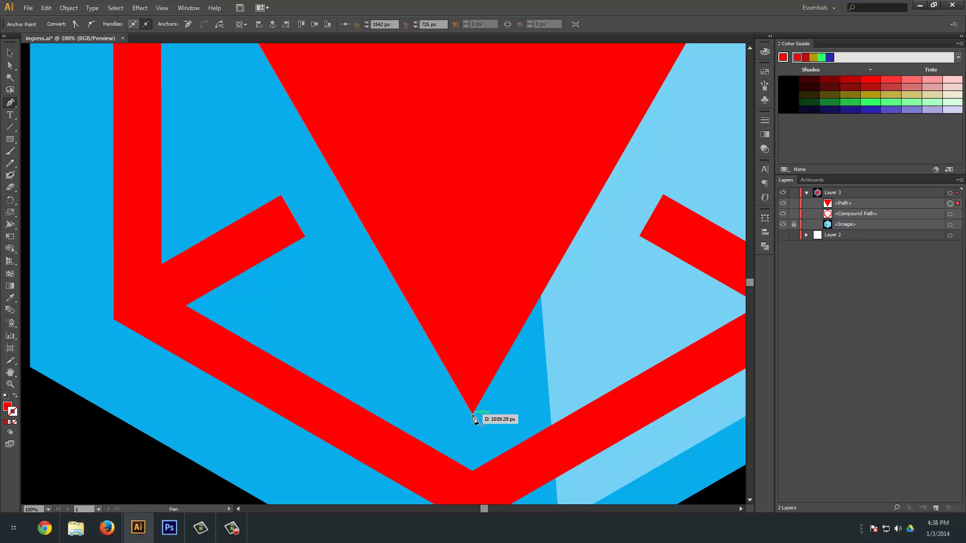
left_click(473, 416)
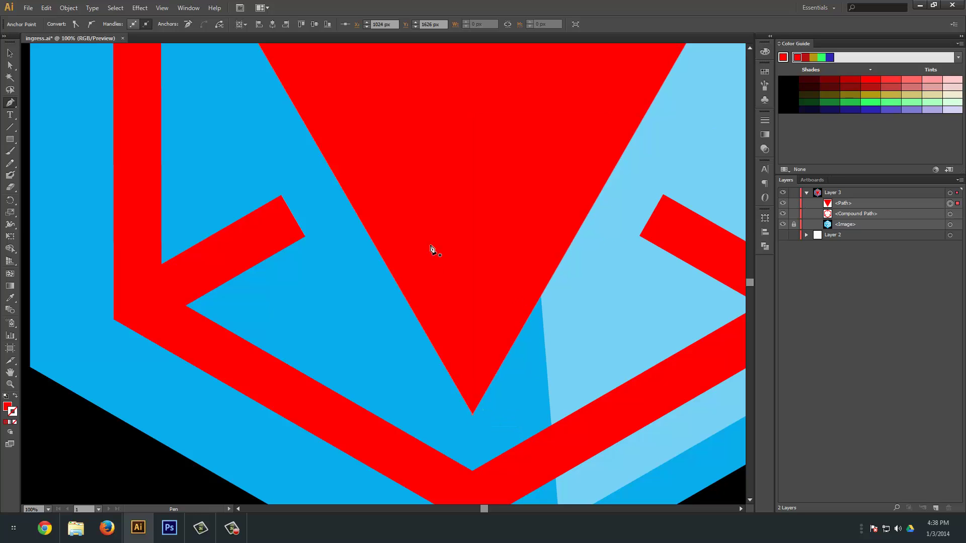
Step: Set the triangle's opacity to 50% in the Transparency panel
key("v")
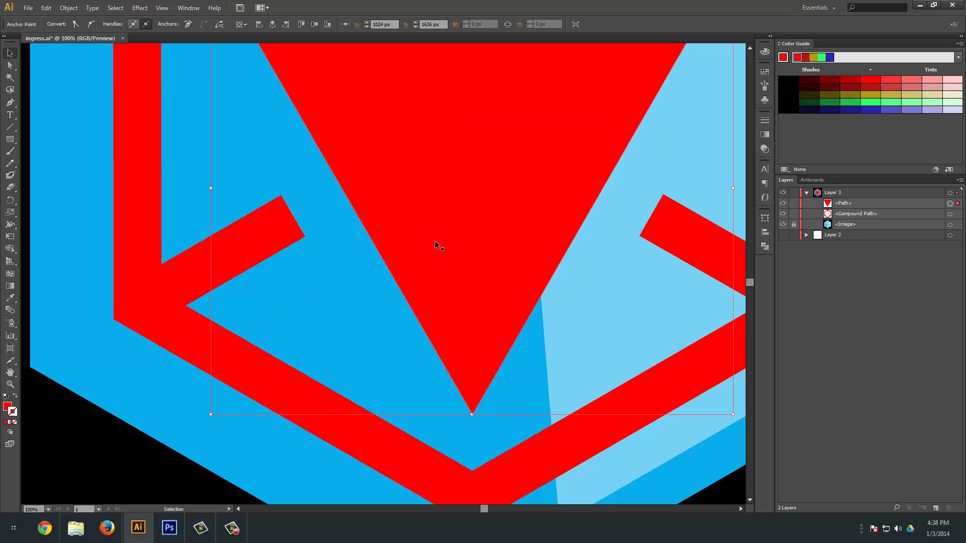
left_click(765, 148)
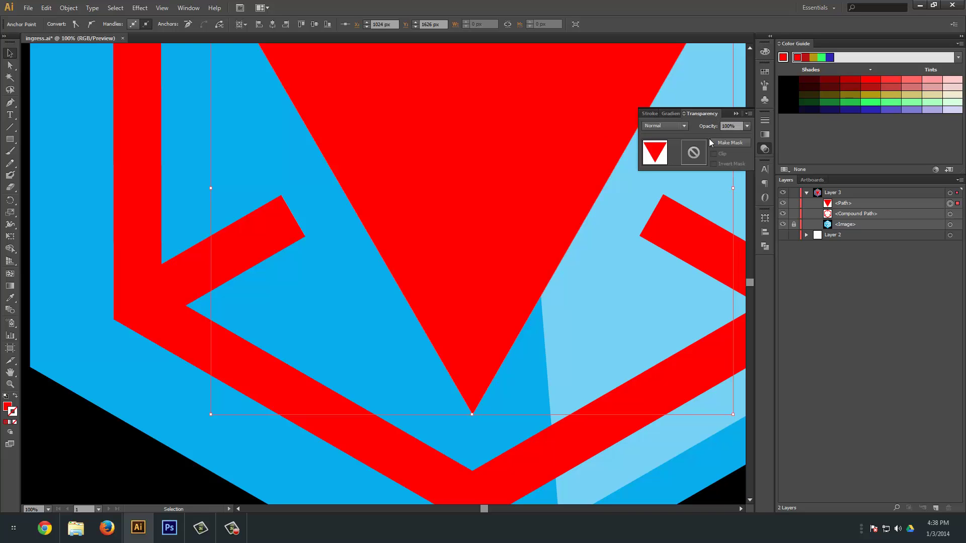
left_click(748, 127)
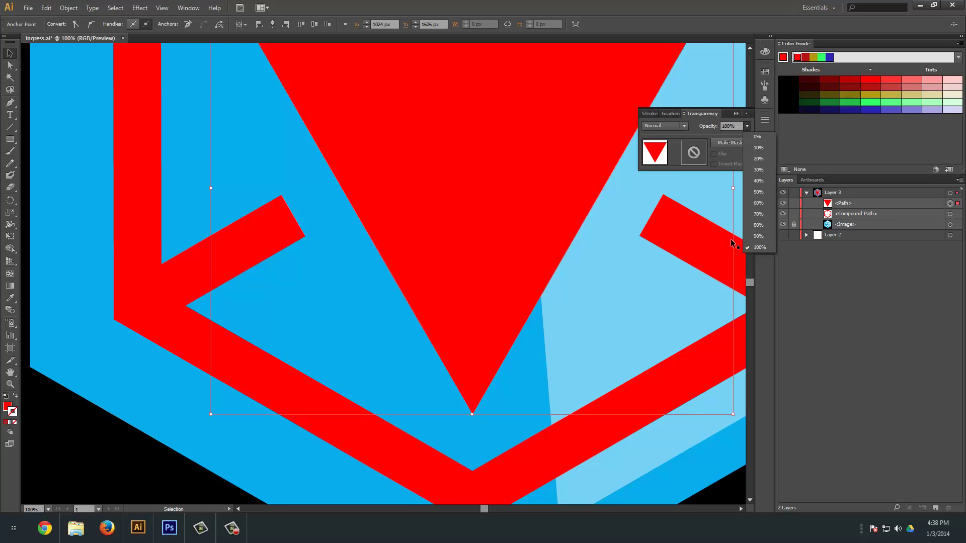
left_click(764, 191)
left_click_drag(526, 175, 478, 265)
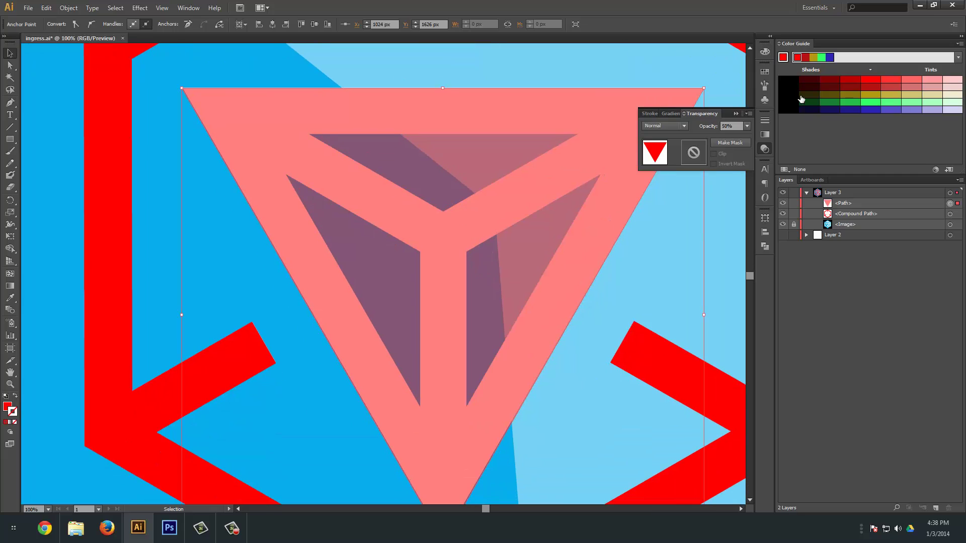
left_click(723, 114)
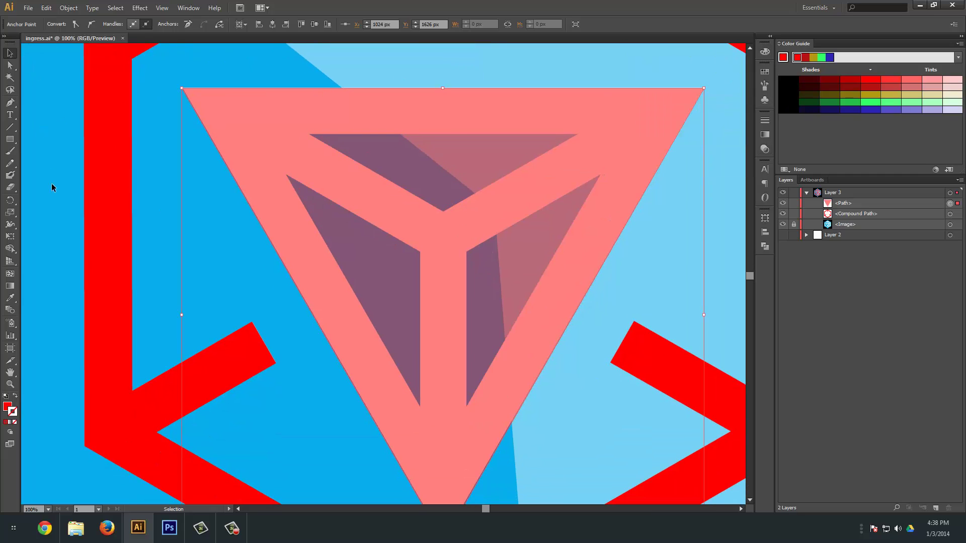
Step: Lock the semi-transparent triangle and start a path at the top cutout's lower point
left_click(10, 103)
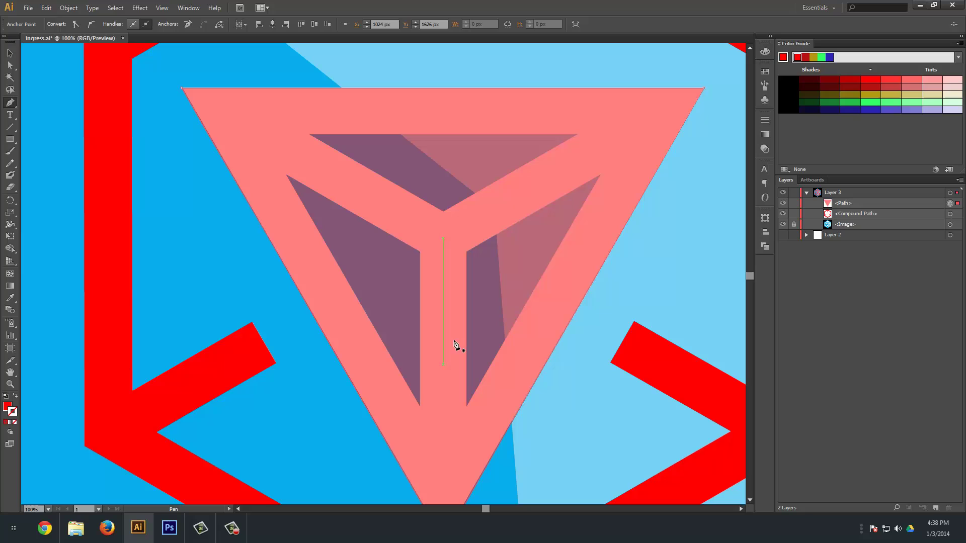
left_click(794, 204)
left_click(443, 238)
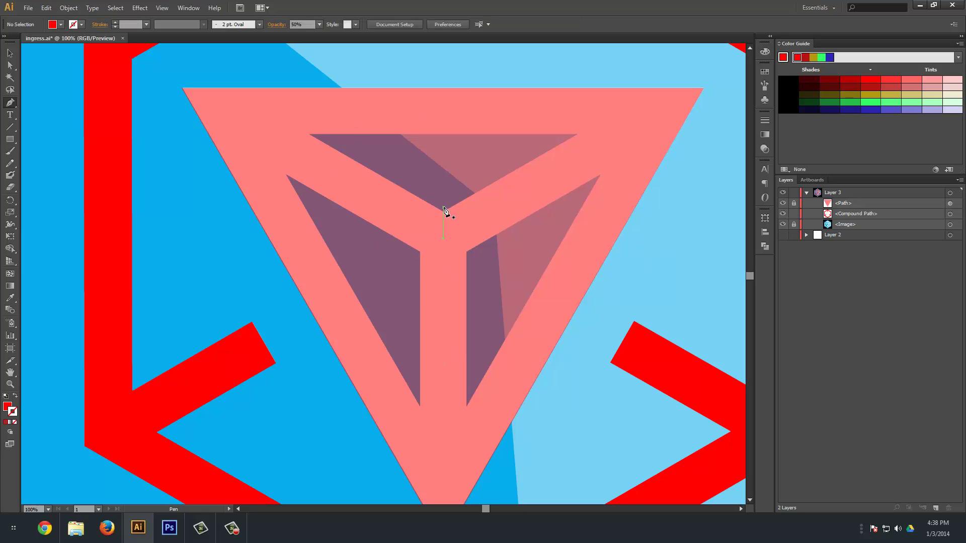
left_click(443, 211)
key("ctrl+z")
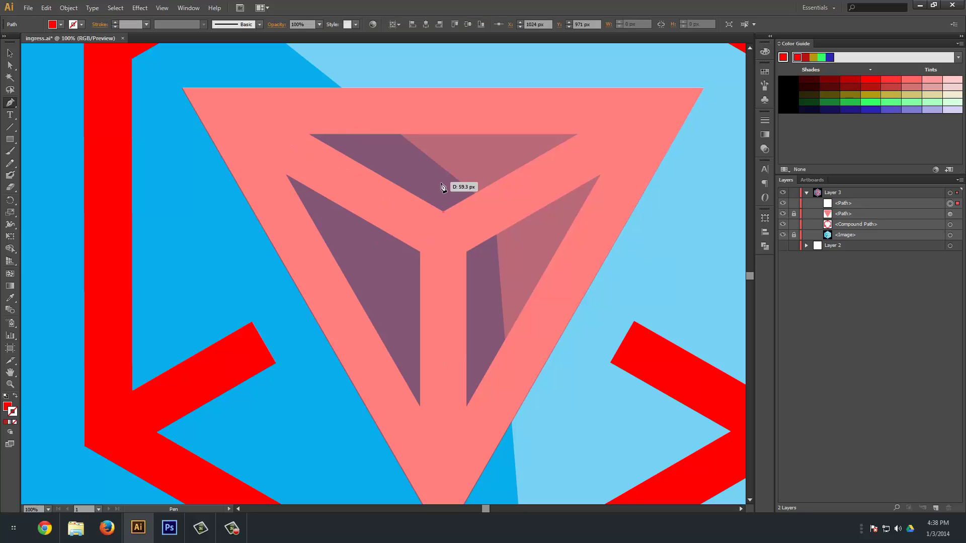
Step: Add the top cutout's left and right corners and close the solid red triangle
left_click(309, 135)
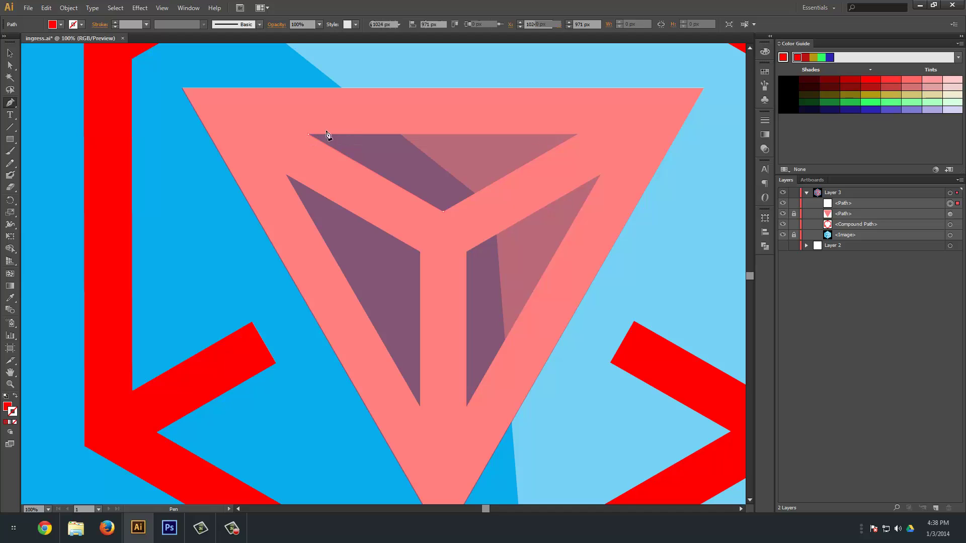
left_click(578, 134)
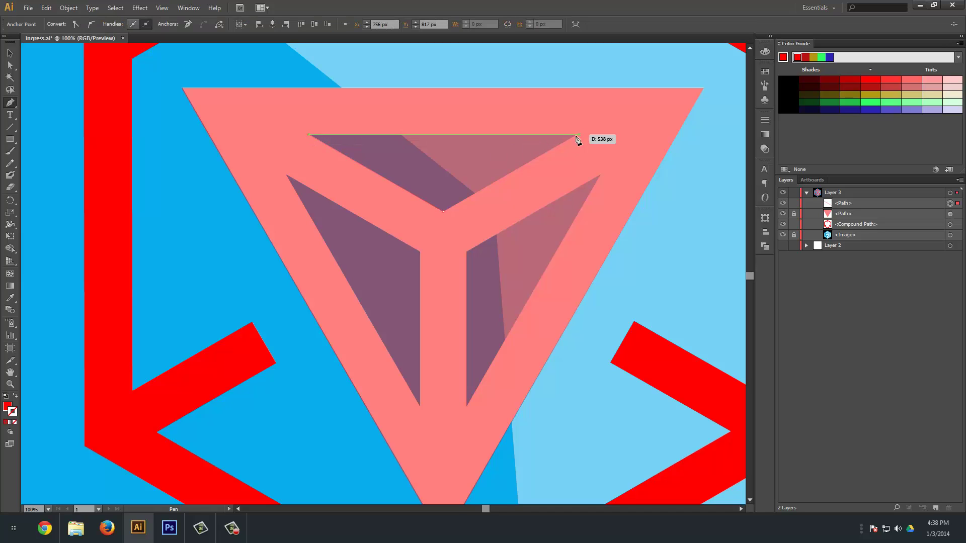
left_click(576, 135)
left_click(443, 212)
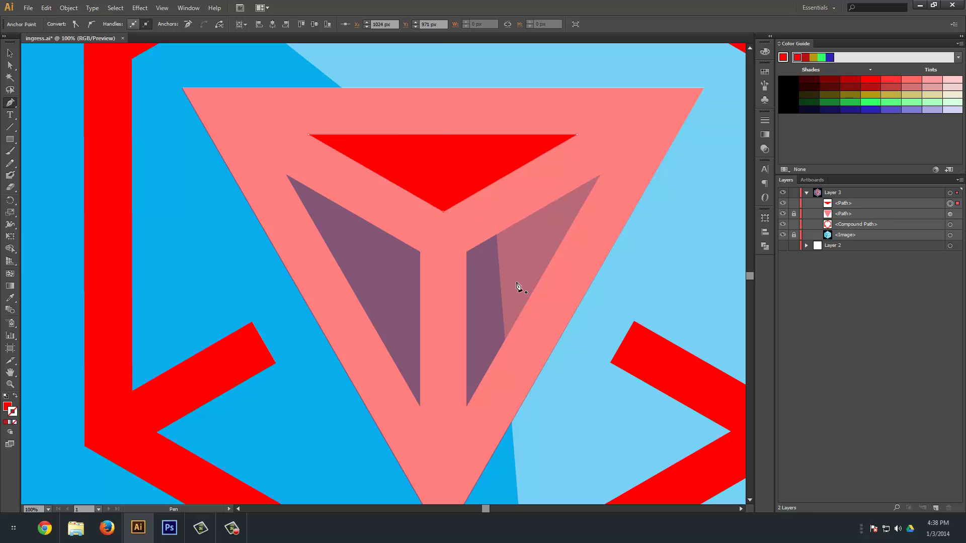
key("v")
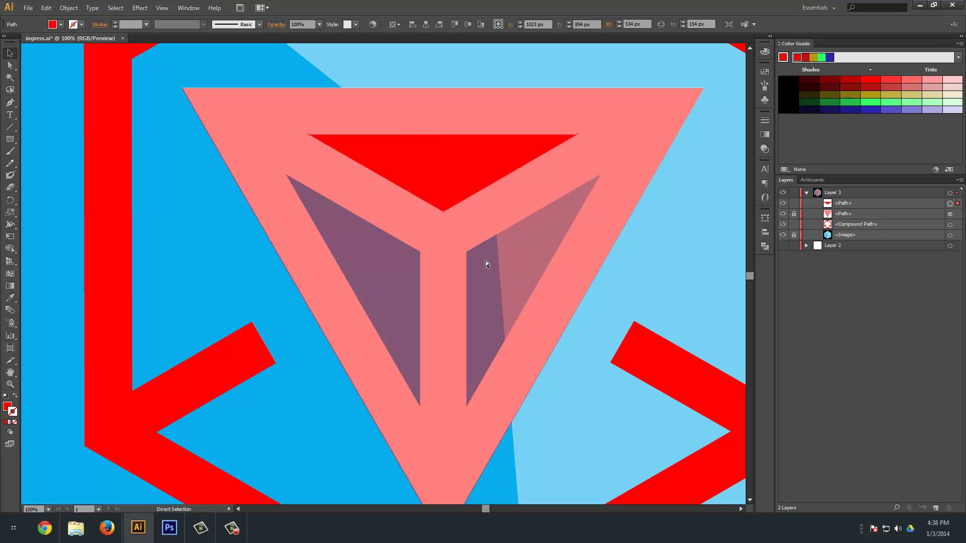
left_click(444, 356)
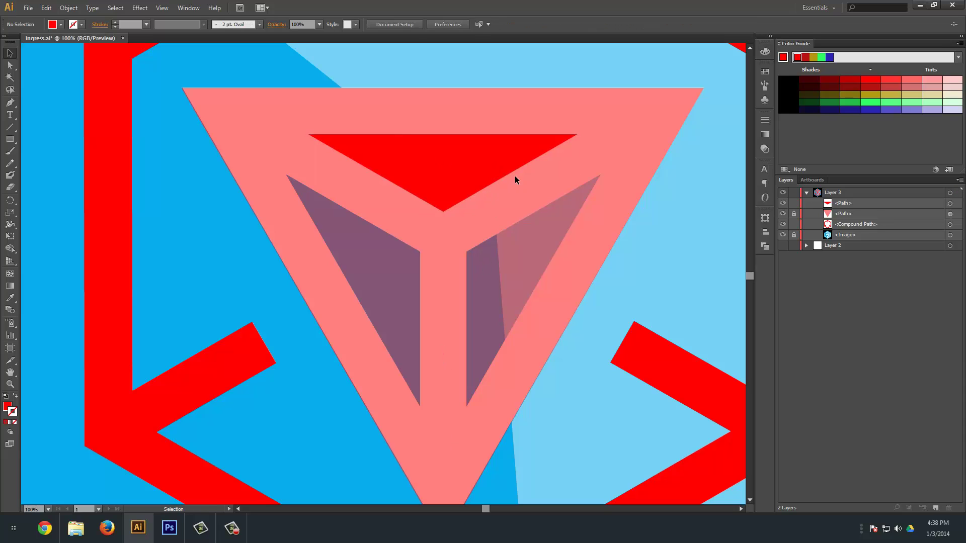
left_click(443, 162)
key("a")
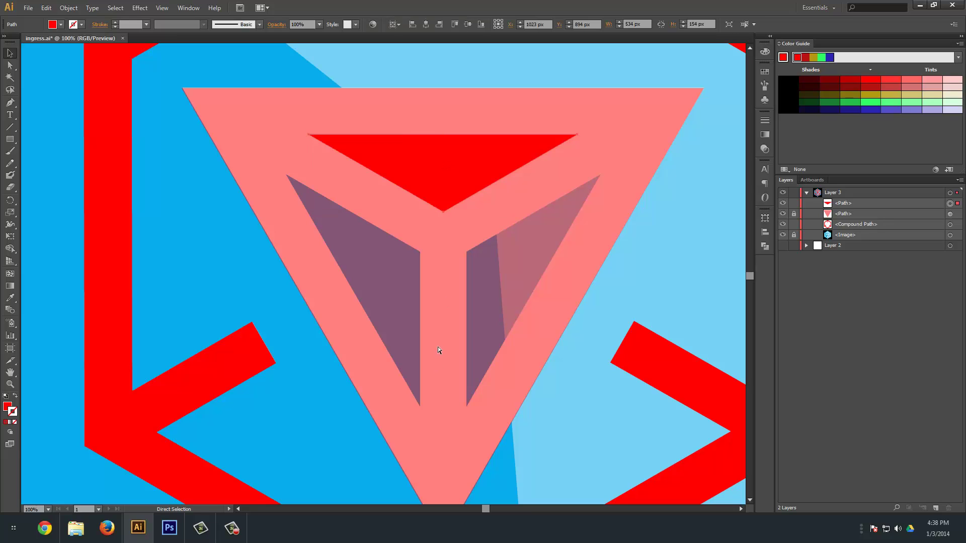
Step: Paste a copy of the top red triangle in front and swing it toward the right wedge
key("v")
key("ctrl+c")
key("ctrl+f")
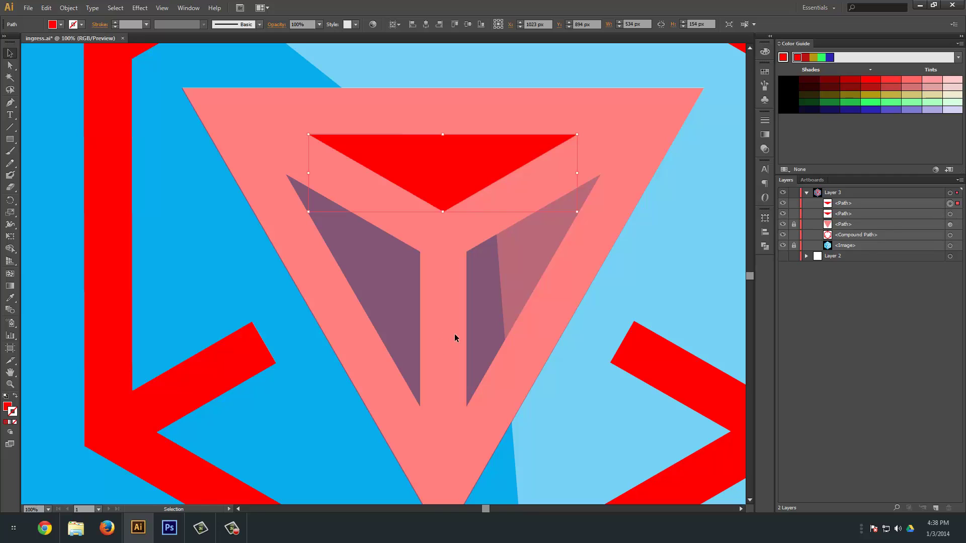
left_click_drag(509, 170, 502, 289)
left_click_drag(575, 249, 403, 389)
left_click_drag(437, 309, 506, 269)
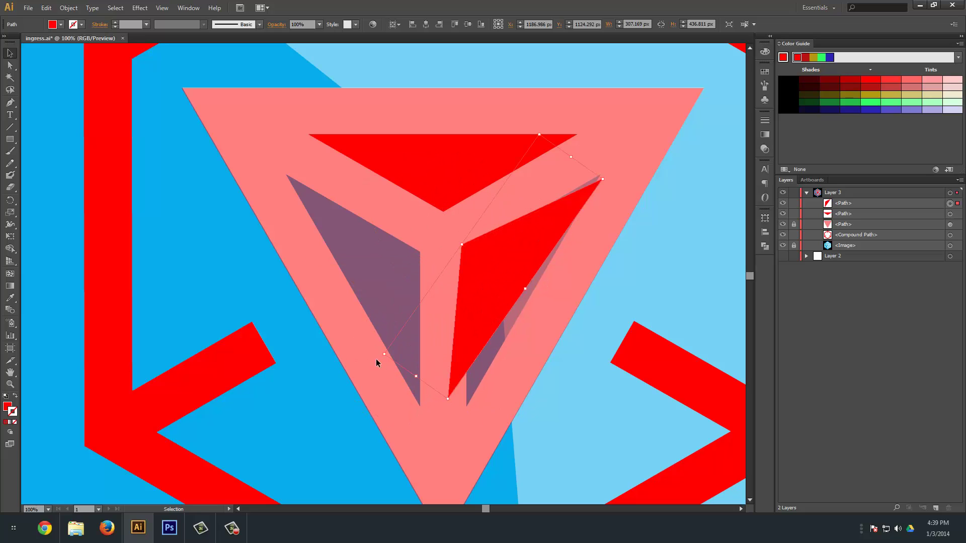
Step: Fine-tune the copy's rotation to about -120° so it fills the right wedge
left_click_drag(378, 355, 386, 365)
left_click_drag(505, 300, 509, 301)
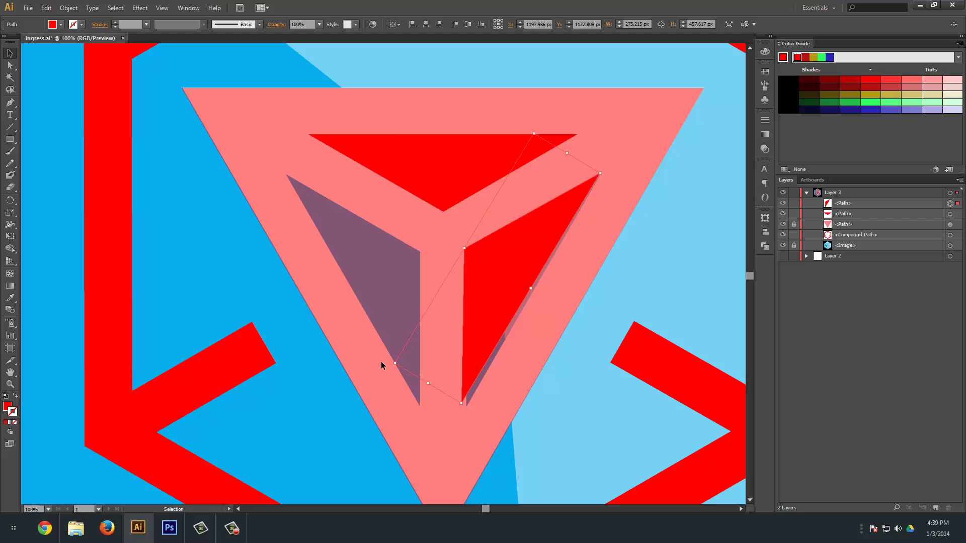
left_click_drag(393, 367, 394, 369)
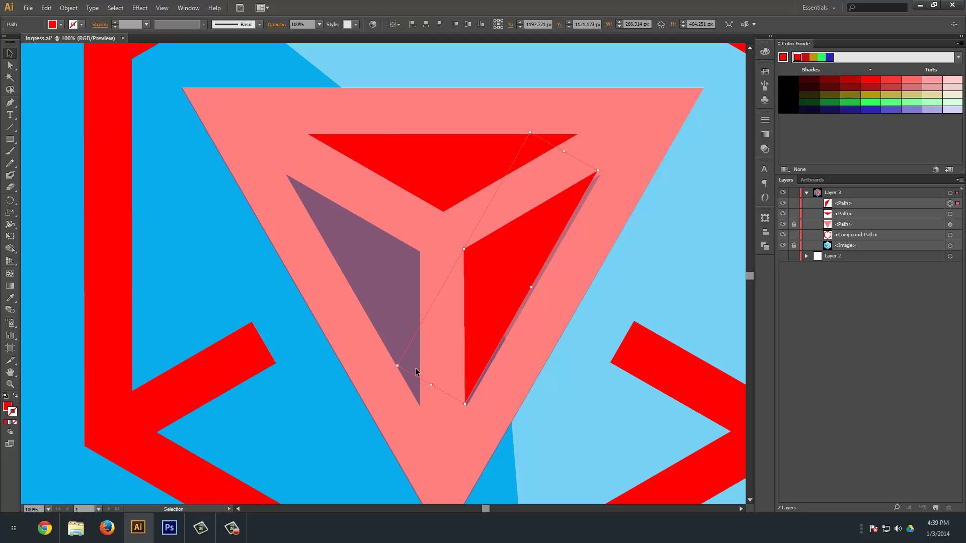
left_click_drag(392, 368, 392, 362)
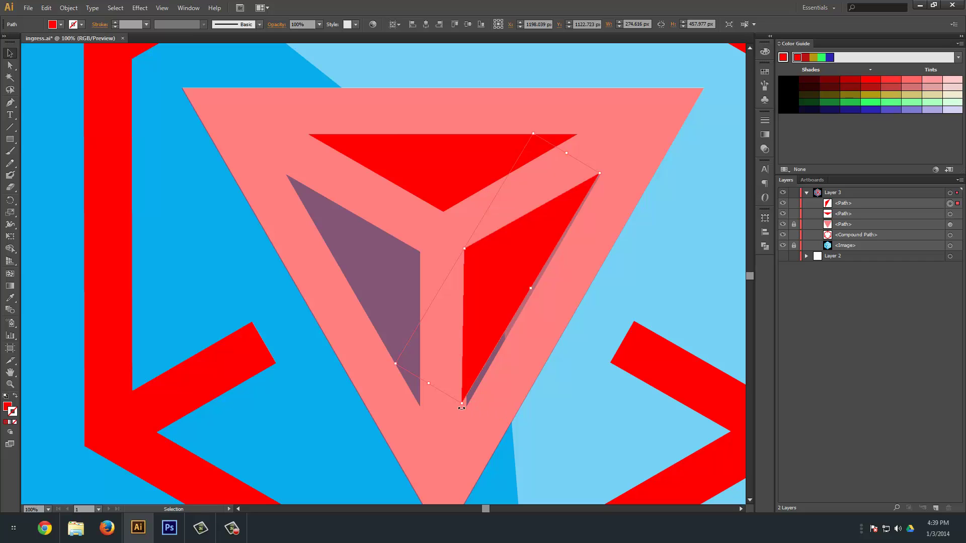
left_click_drag(461, 408, 463, 412)
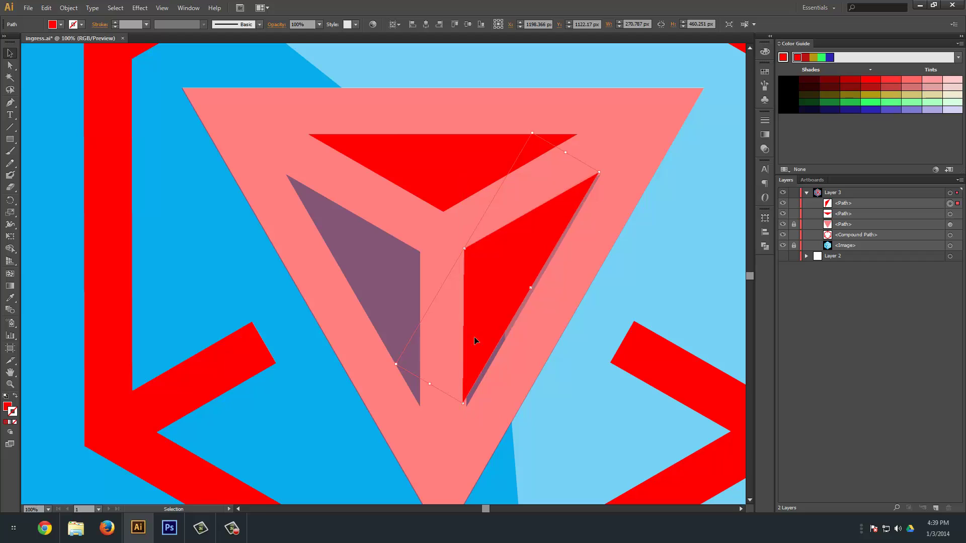
left_click_drag(492, 275, 492, 277)
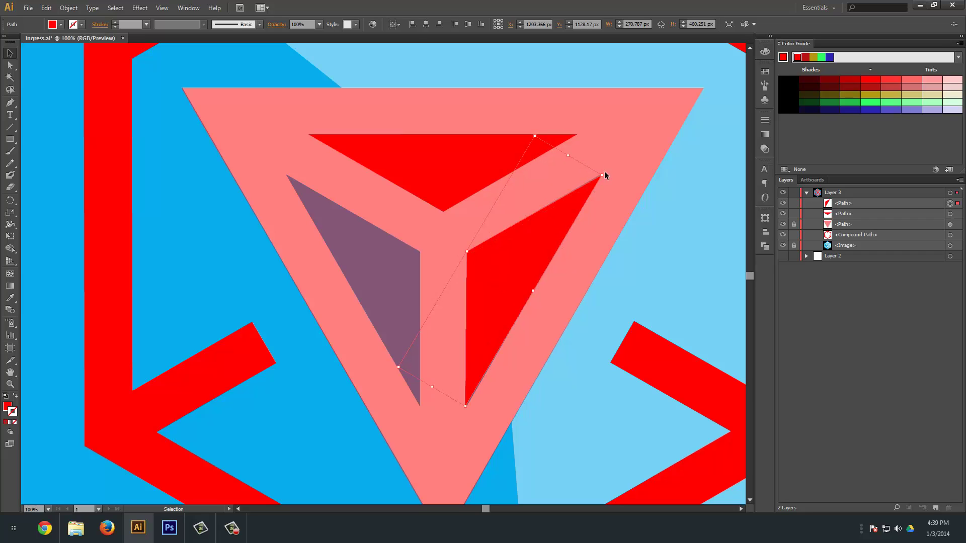
left_click_drag(605, 172, 605, 171)
left_click(443, 409)
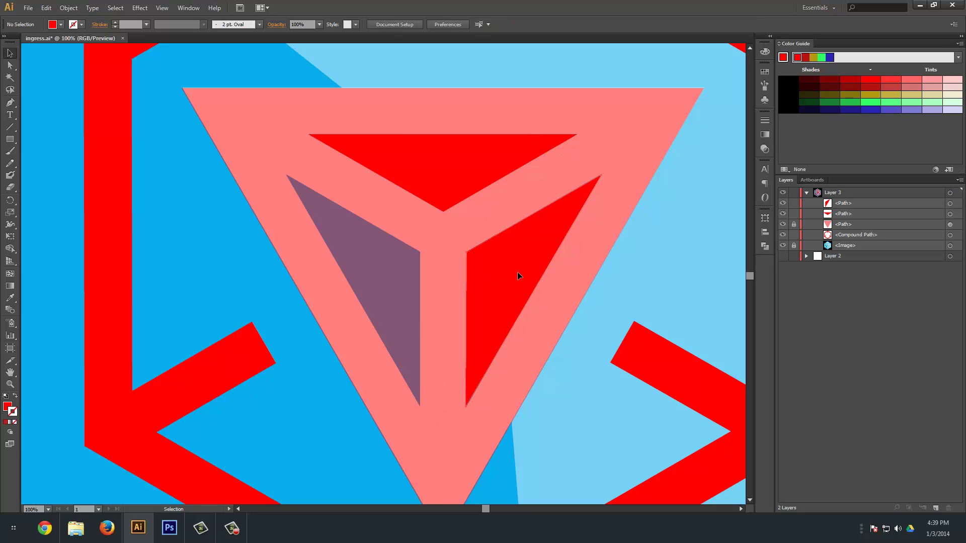
Step: Snap the copy's right corner anchor onto the guide and nudge the triangle up one pixel
left_click(517, 271)
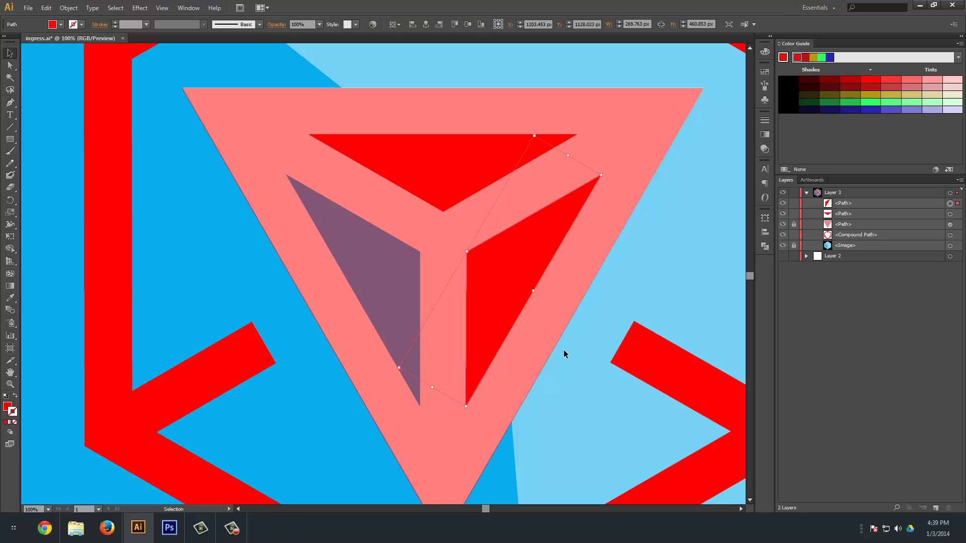
key("ctrl+plus")
key("ctrl+plus")
key("ctrl+plus")
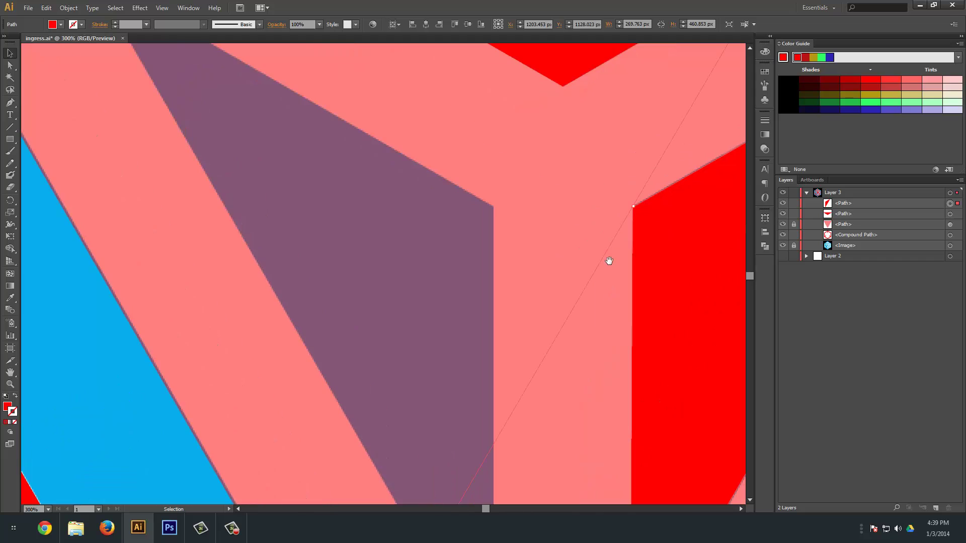
left_click_drag(609, 260, 494, 295)
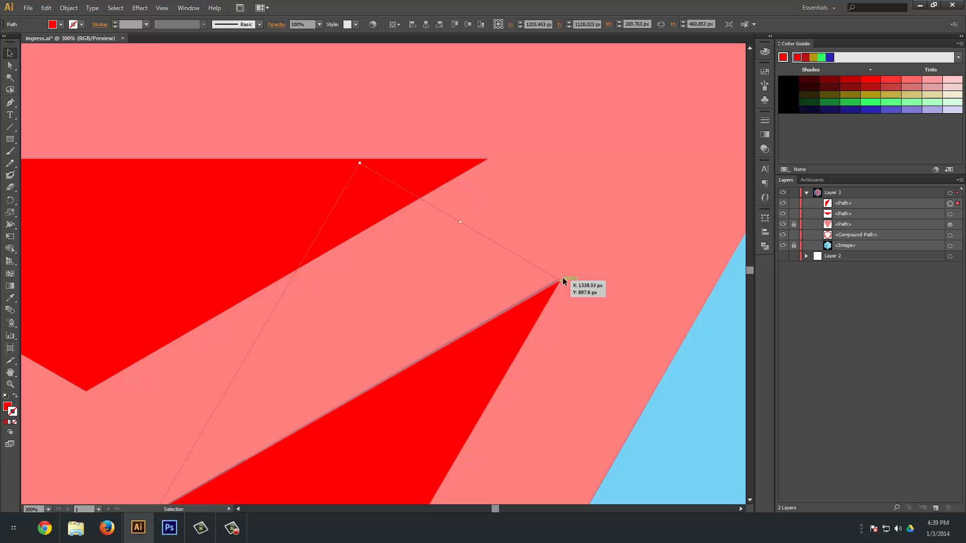
left_click_drag(563, 278, 562, 274)
left_click(551, 325)
left_click_drag(551, 324, 557, 211)
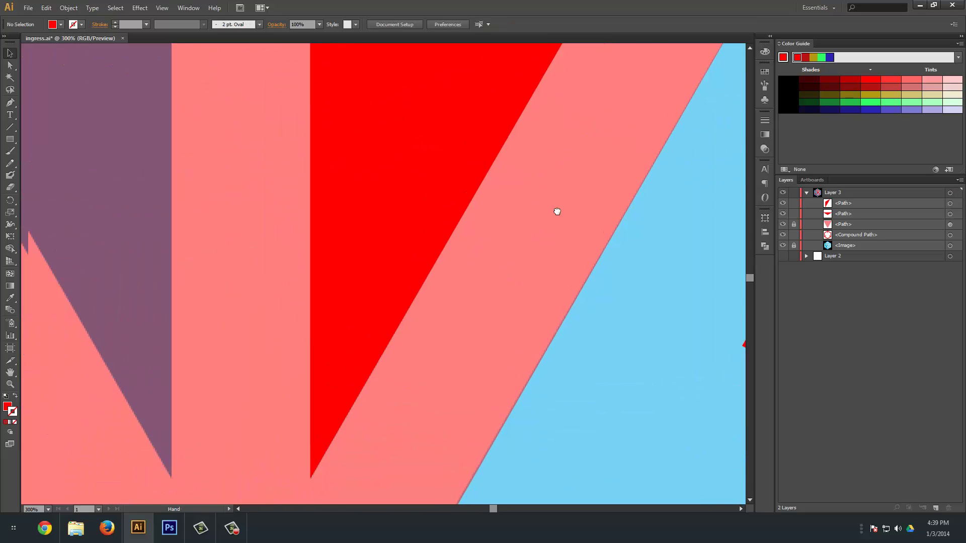
left_click(361, 397)
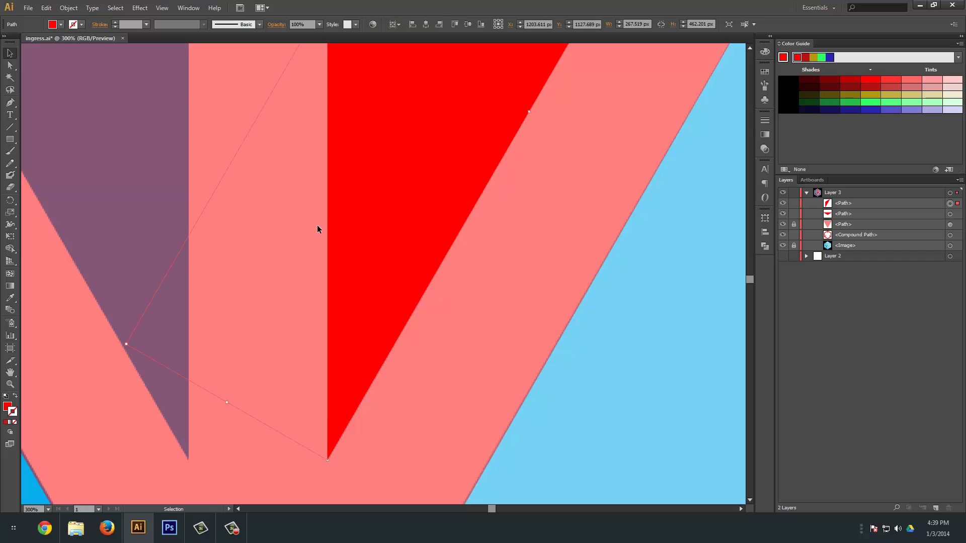
left_click_drag(317, 229, 467, 404)
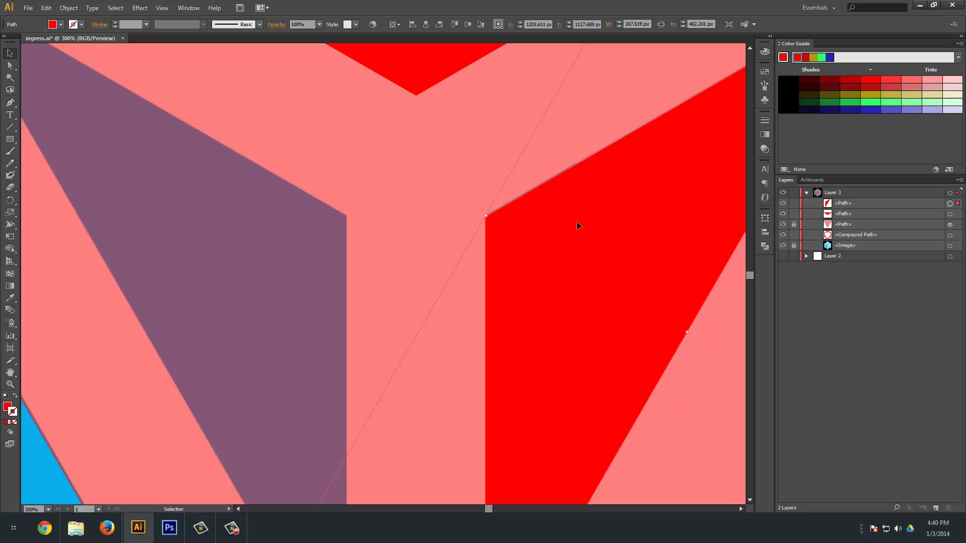
key("Up")
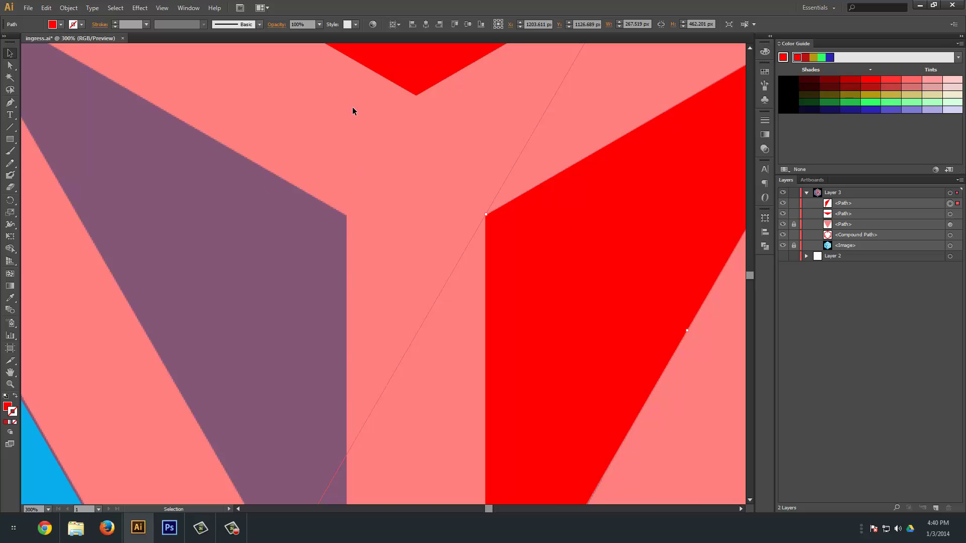
Step: Switch from the Rotate tool to the Reflect tool
left_click(12, 202)
left_click_drag(13, 205, 56, 212)
left_click_drag(597, 313, 499, 283)
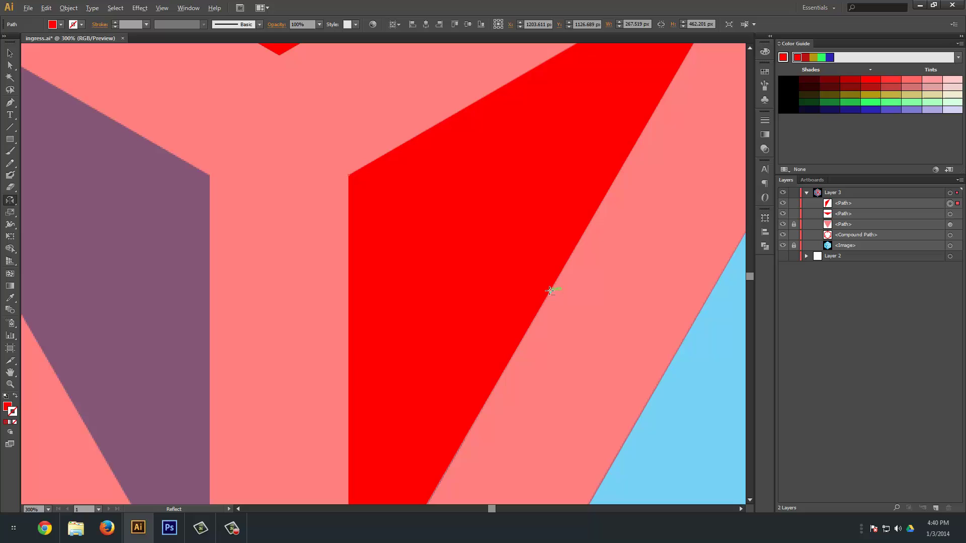
Step: Make a vertically reflected copy of the right red triangle and shift it left into the left wedge
left_click(550, 290, "alt")
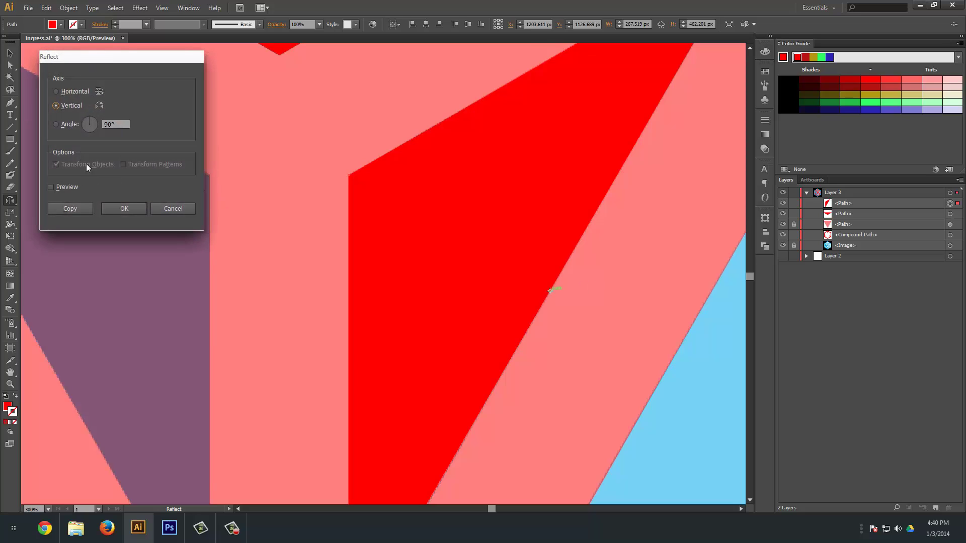
left_click(51, 187)
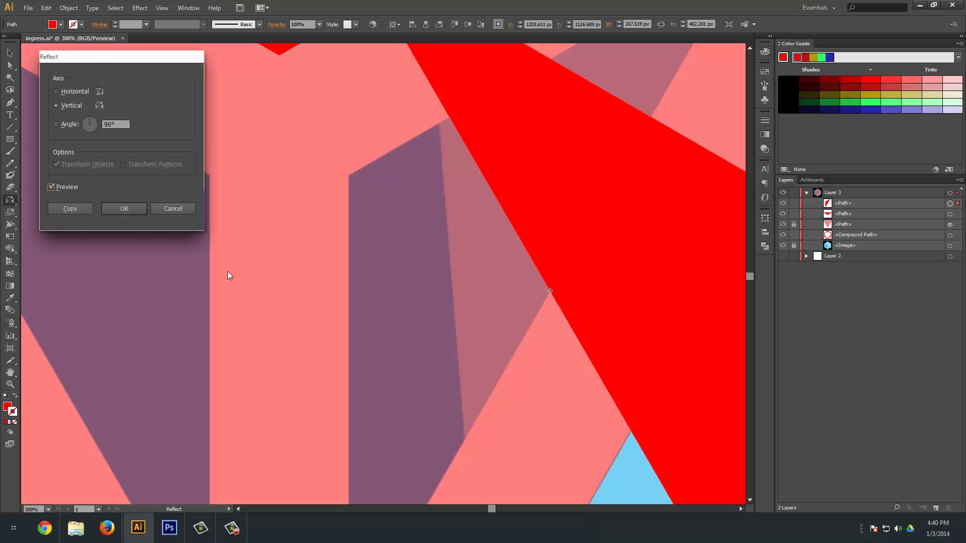
left_click(71, 209)
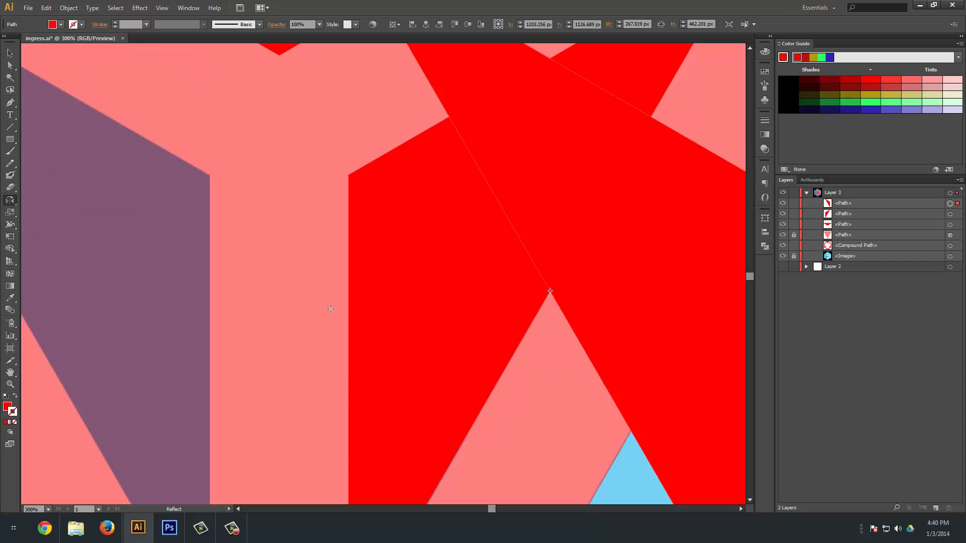
key("v")
key("shift+Left")
key("shift+Left")
key("shift+Left")
key("shift+Left")
key("shift+Left")
key("shift+Left")
key("shift+Left")
key("shift+Left")
key("shift+Left")
key("shift+Left")
key("shift+Left")
key("shift+Left")
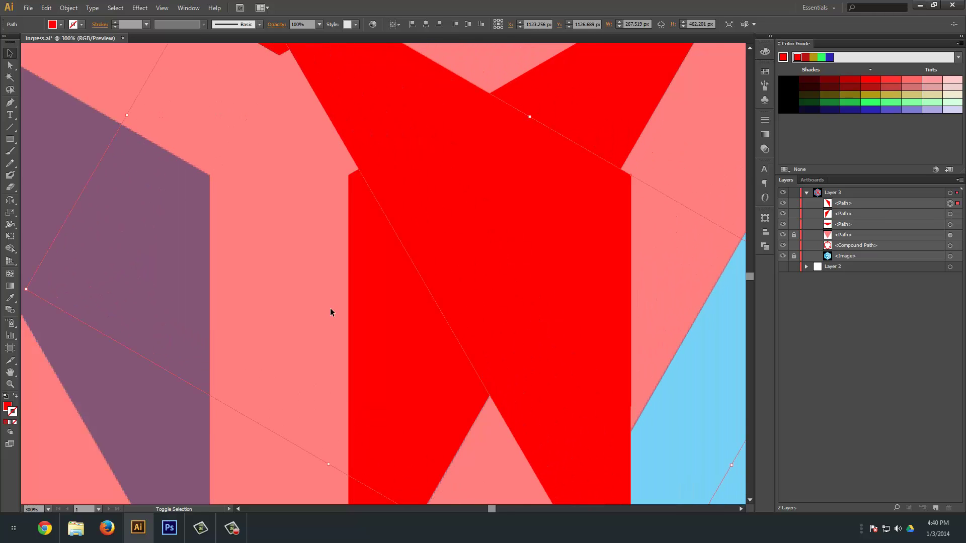
key("shift+Left")
key("shift+Left")
key("shift+Left")
key("shift+Left")
key("shift+Left")
key("shift+Left")
key("shift+Left")
key("shift+Left")
key("shift+Left")
key("shift+Left")
key("shift+Left")
key("shift+Left")
key("shift+Left")
key("shift+Left")
key("shift+Left")
key("shift+Left")
key("shift+Left")
key("shift+Left")
key("shift+Left")
key("shift+Left")
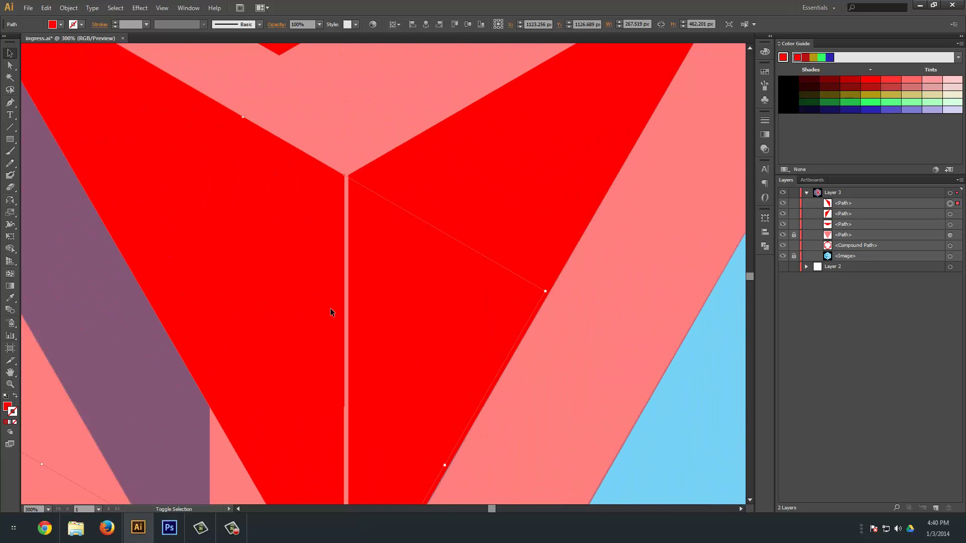
key("shift+Left")
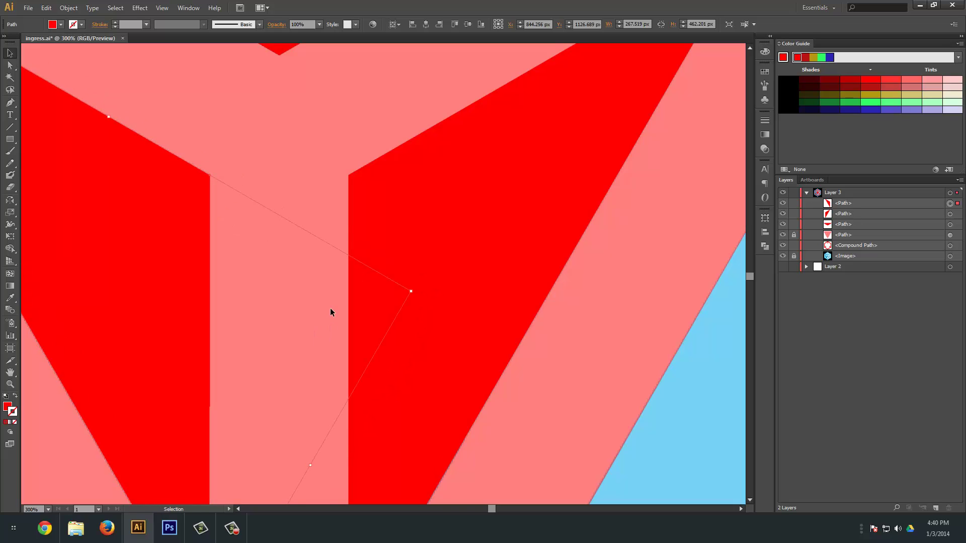
key("ctrl+shift+a")
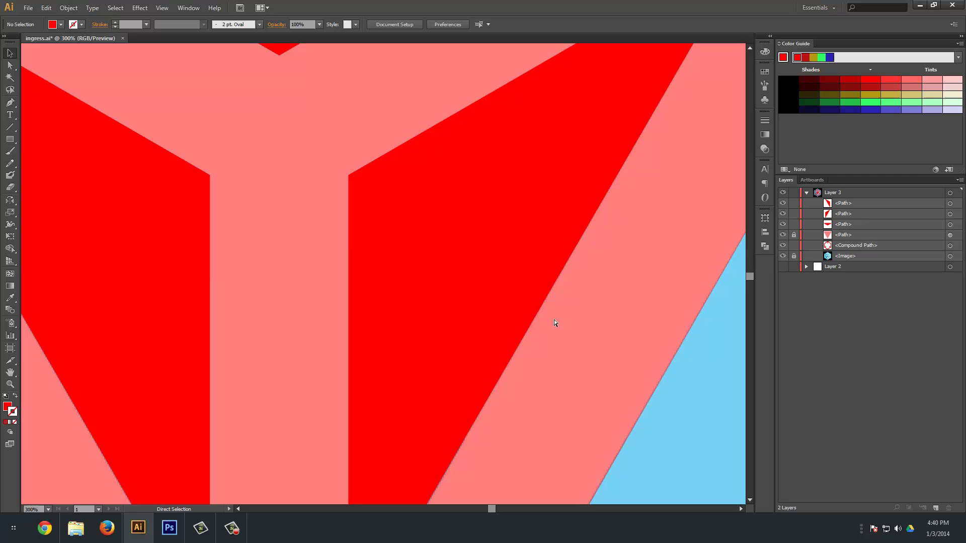
key("ctrl+0")
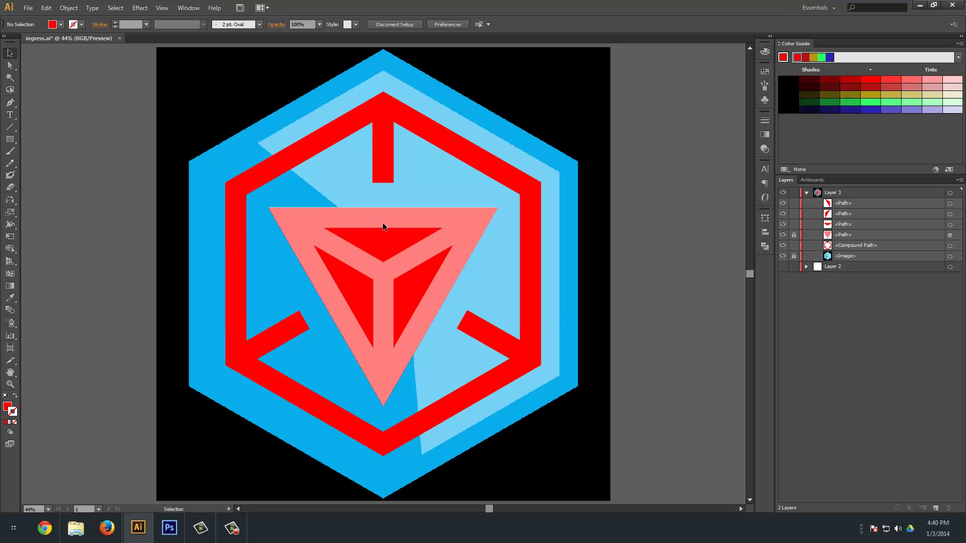
Step: Group the three red triangles and subtract them from the unlocked pink triangle with Minus Front
left_click(382, 242)
left_click(405, 279, "shift")
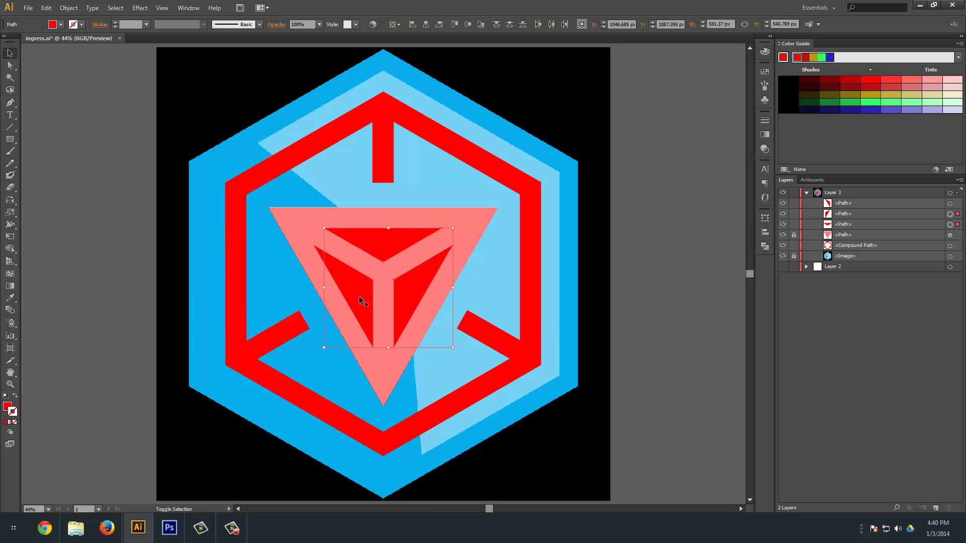
left_click(357, 303, "shift")
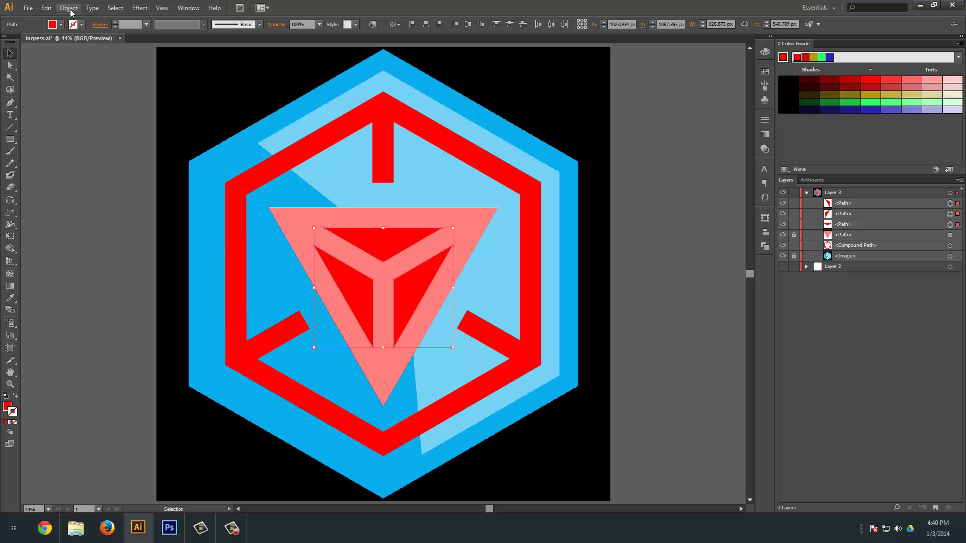
key("ctrl+g")
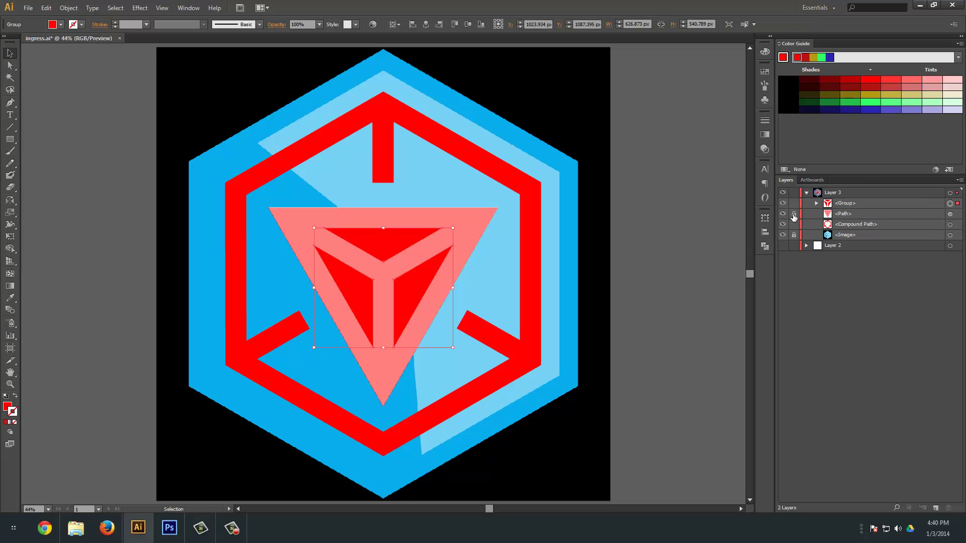
left_click(794, 216)
left_click(474, 227, "shift")
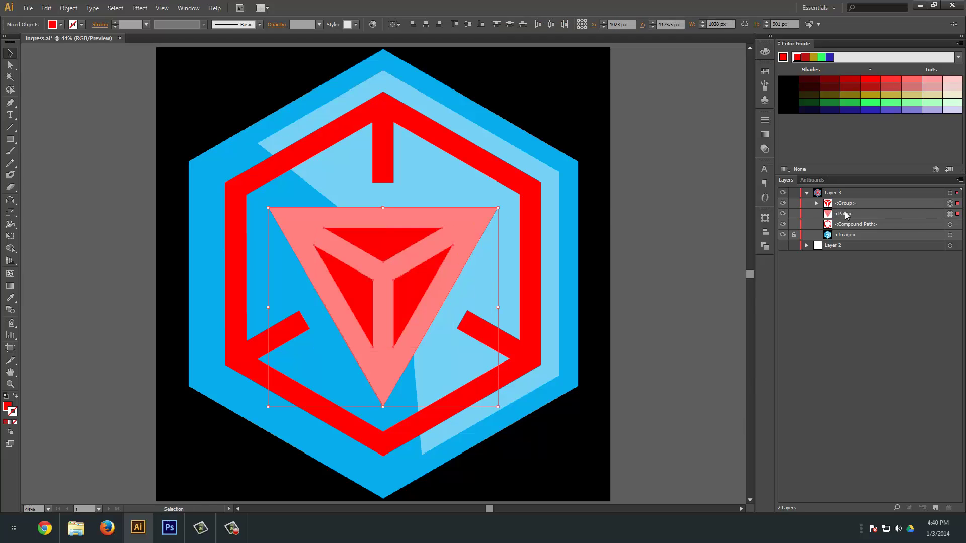
left_click(764, 246)
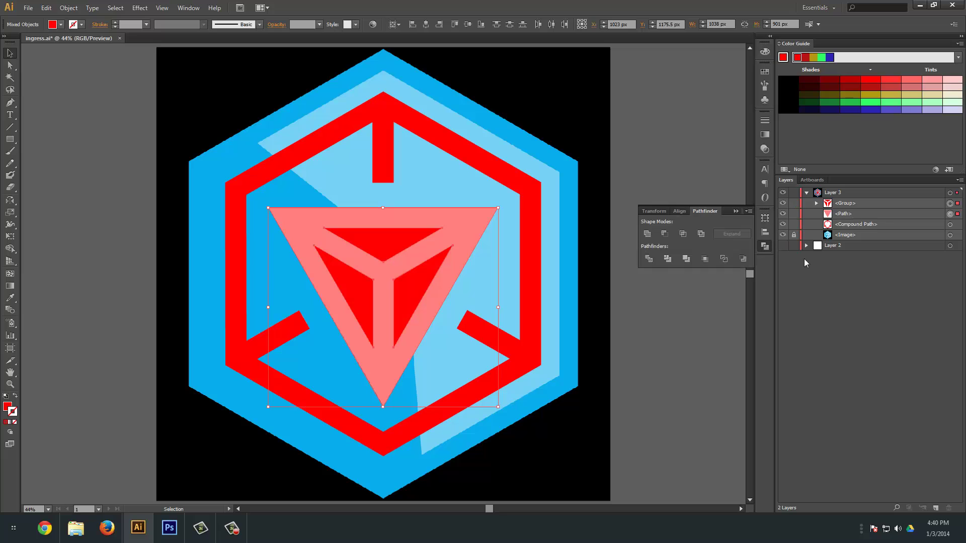
left_click(665, 233)
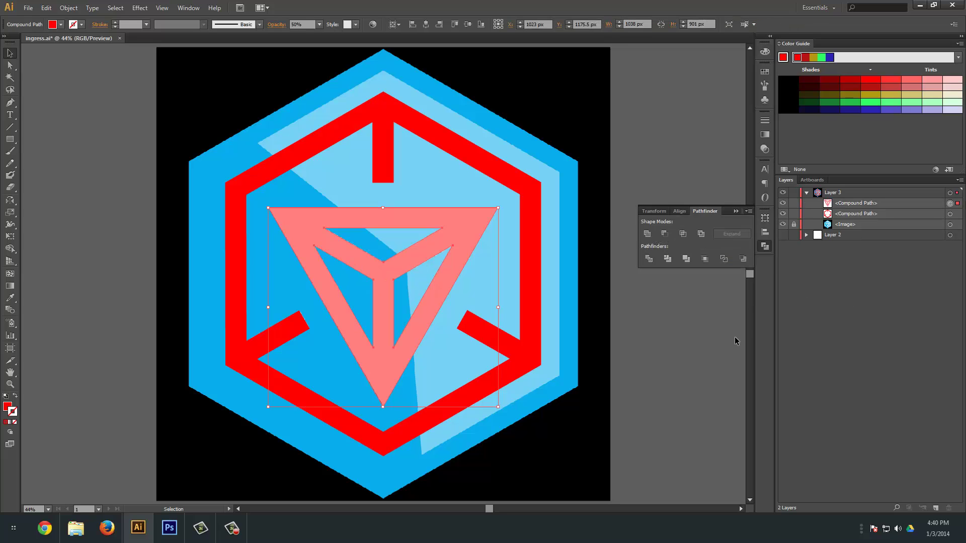
Step: Set the resulting triangular frame to 100% opacity
left_click(491, 158)
left_click(431, 226)
left_click(764, 150)
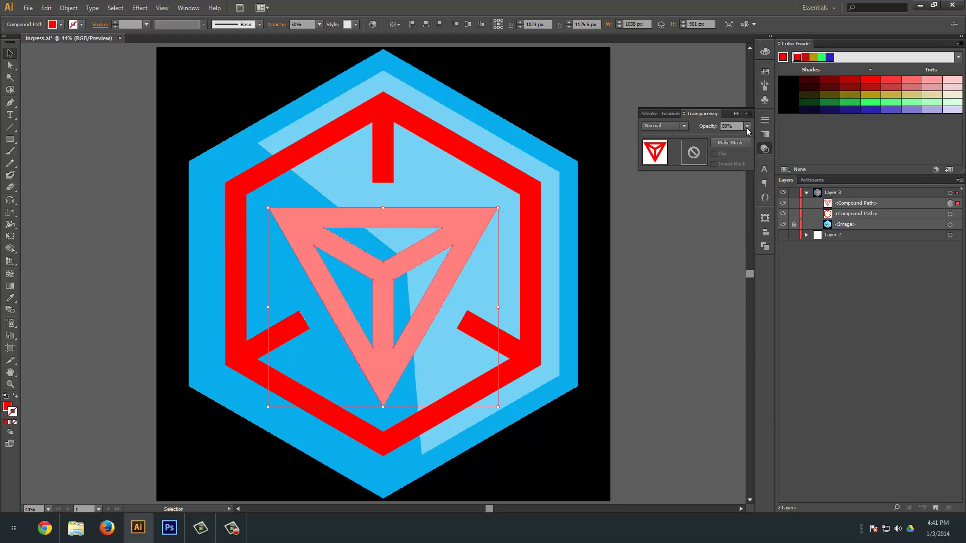
left_click(746, 126)
left_click(758, 249)
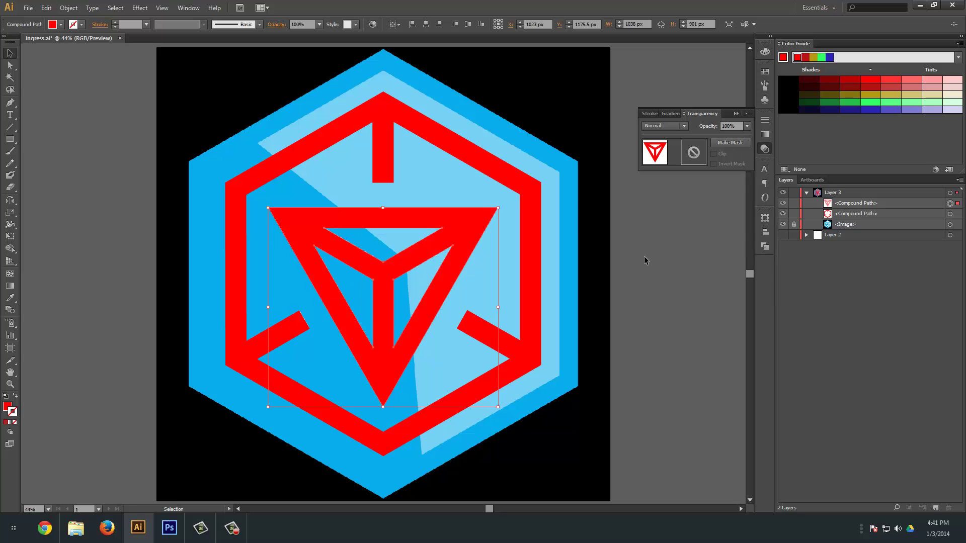
Step: Group the red hexagon outline with the triangle frame, accidentally creating a clipping mask
left_click(388, 142)
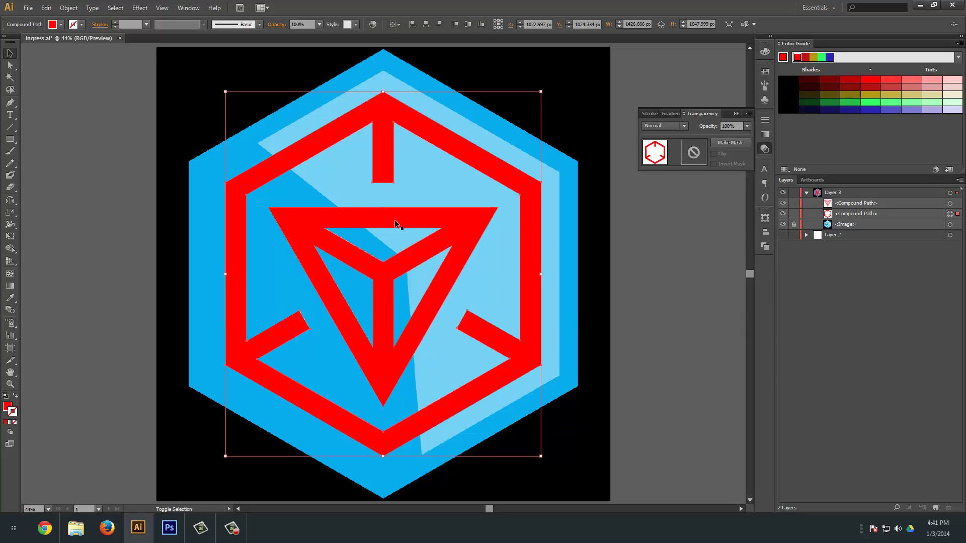
left_click(394, 220, "shift")
key("ctrl+g")
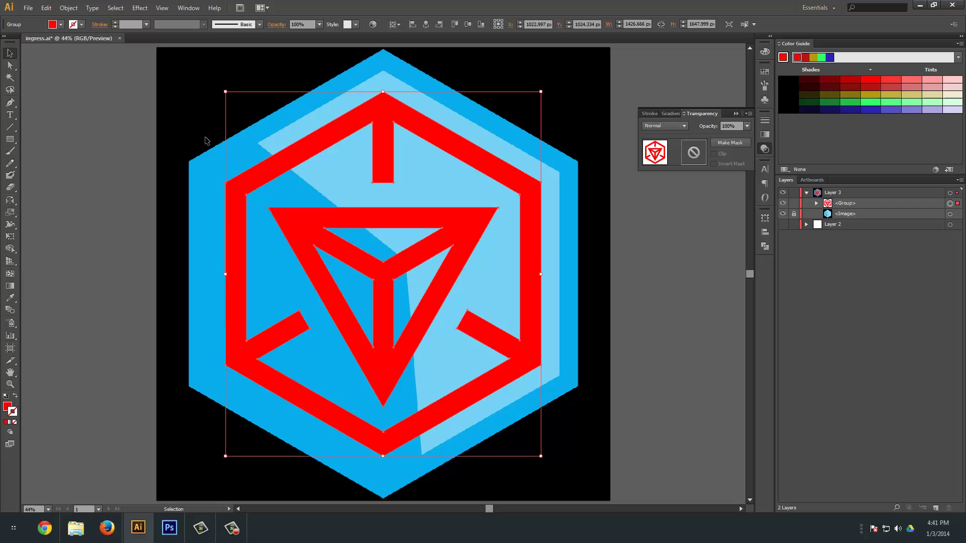
key("a")
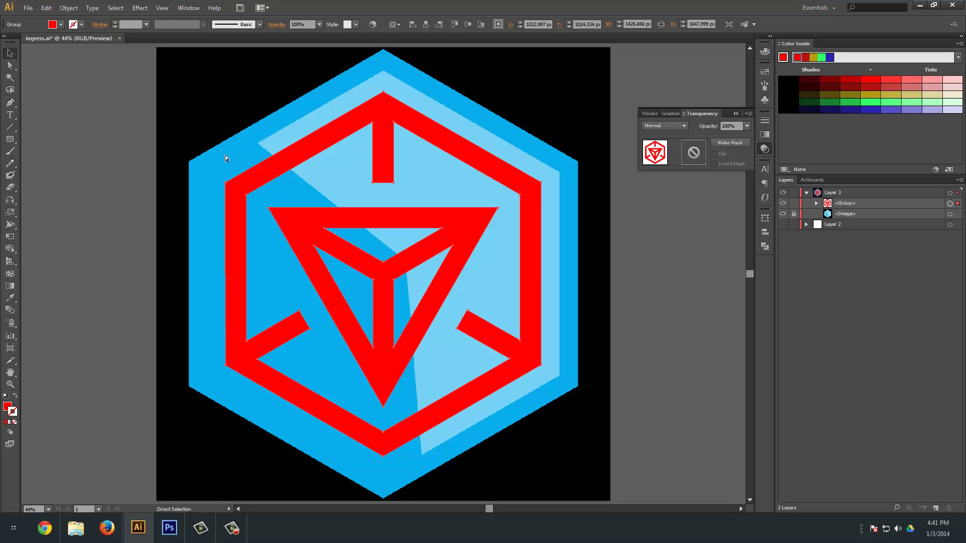
key("ctrl+7")
key("v")
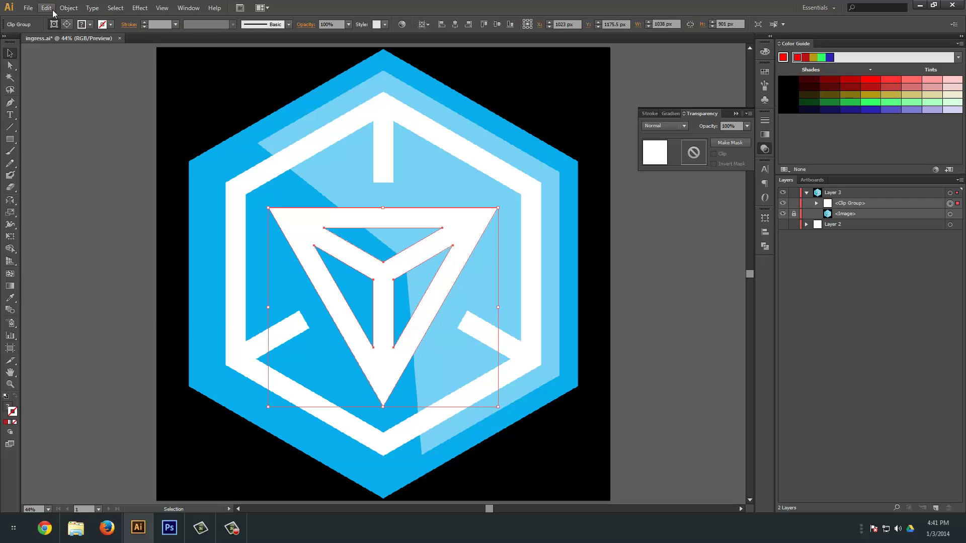
Step: Undo the clipping mask and merge both red shapes into one compound path (Ctrl+8)
left_click(53, 9)
mouse_move(68, 8)
mouse_move(182, 300)
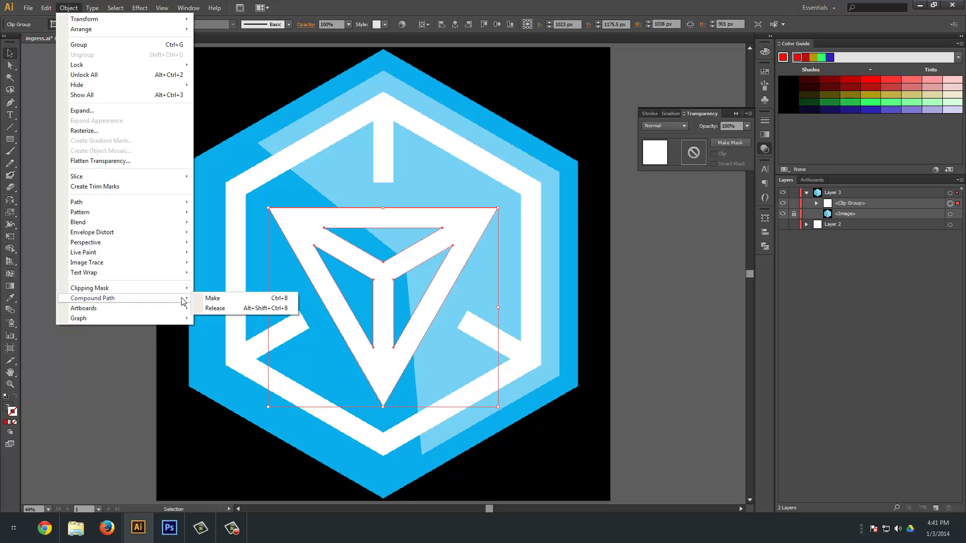
left_click(212, 299)
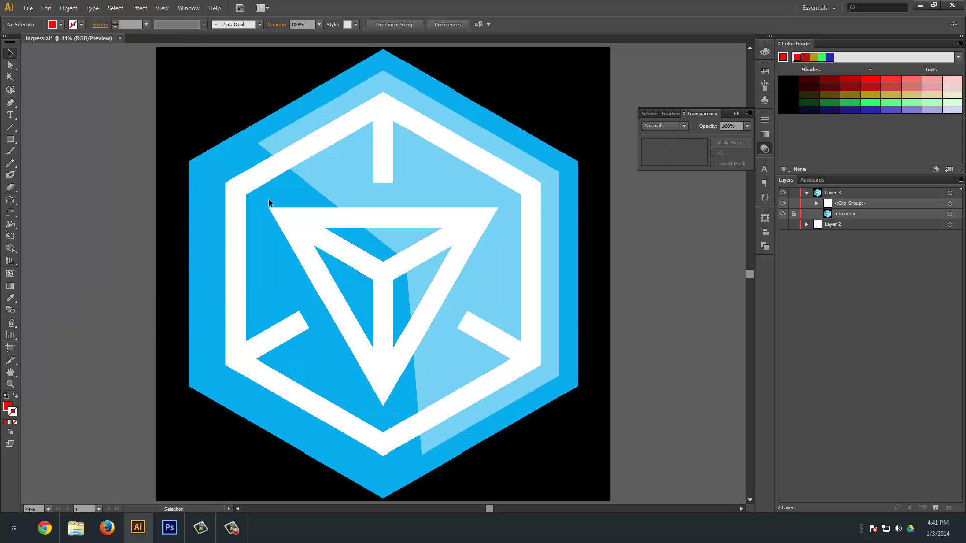
key("ctrl+z")
key("a")
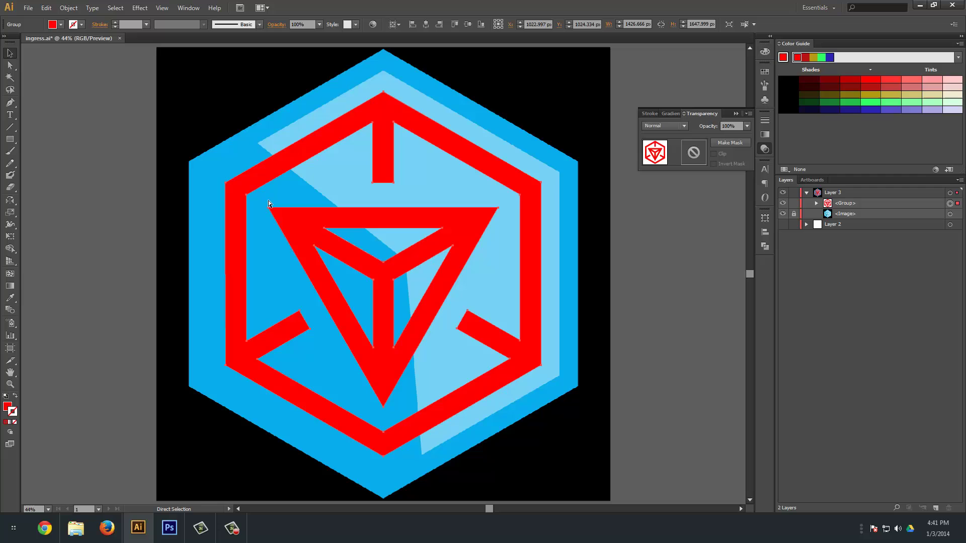
key("ctrl+8")
key("v")
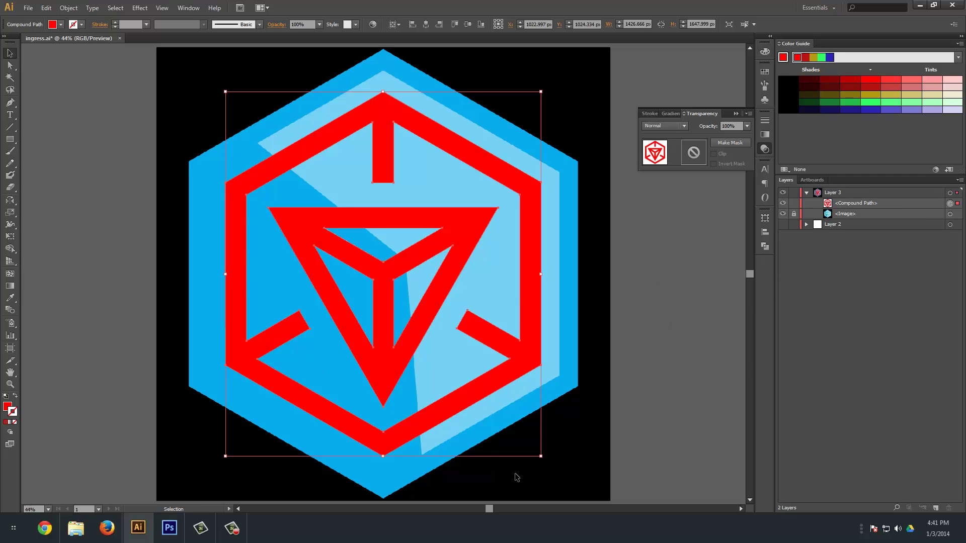
key("a")
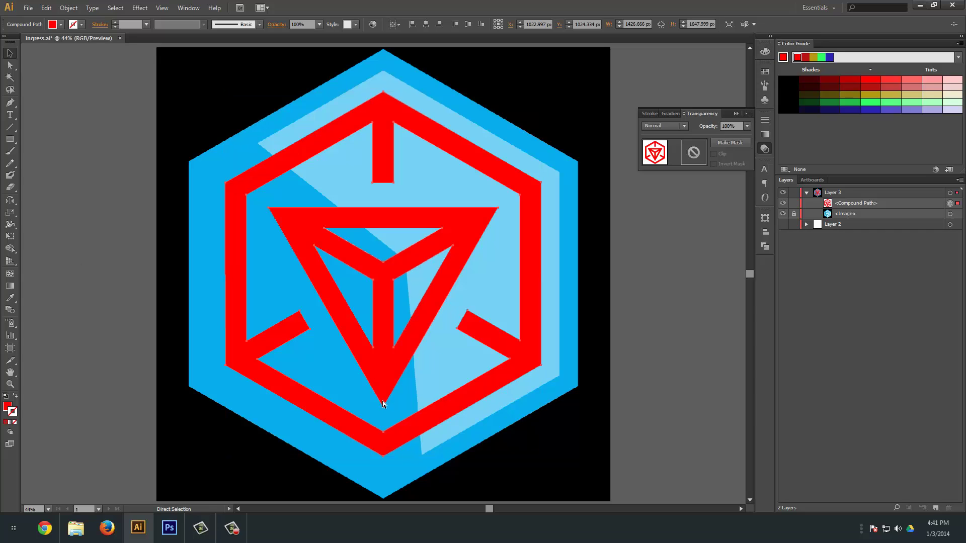
key("v")
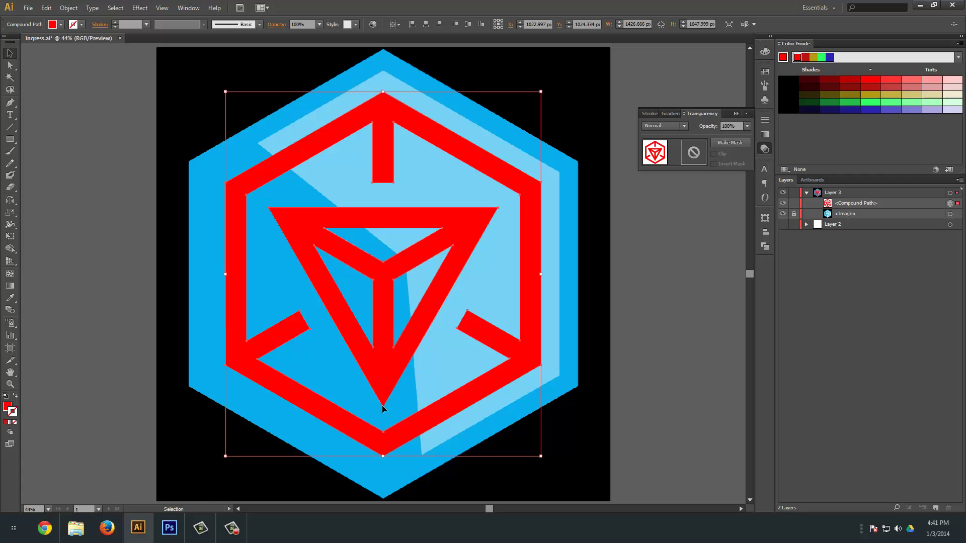
Step: Paste the copied logo into the Photoshop icon document as a shape layer
left_click(167, 528)
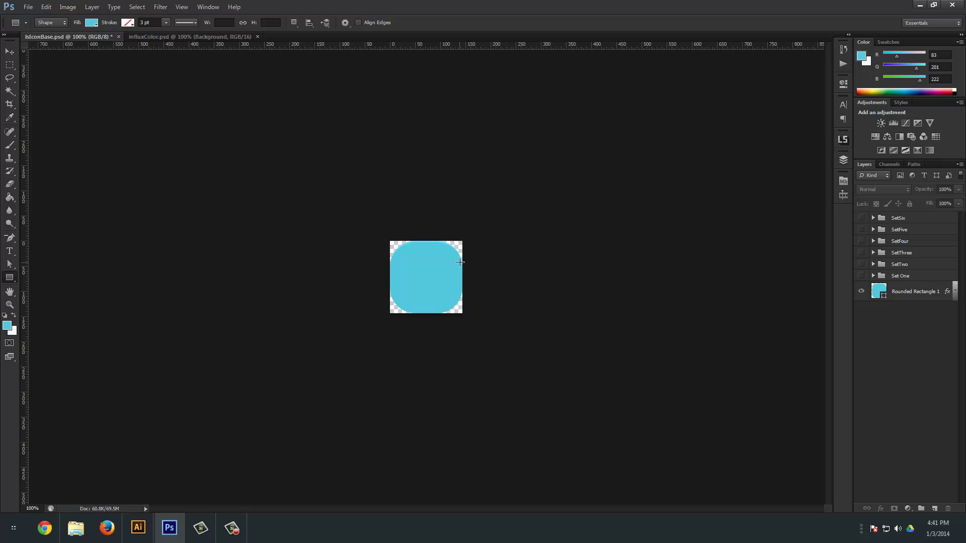
key("ctrl+v")
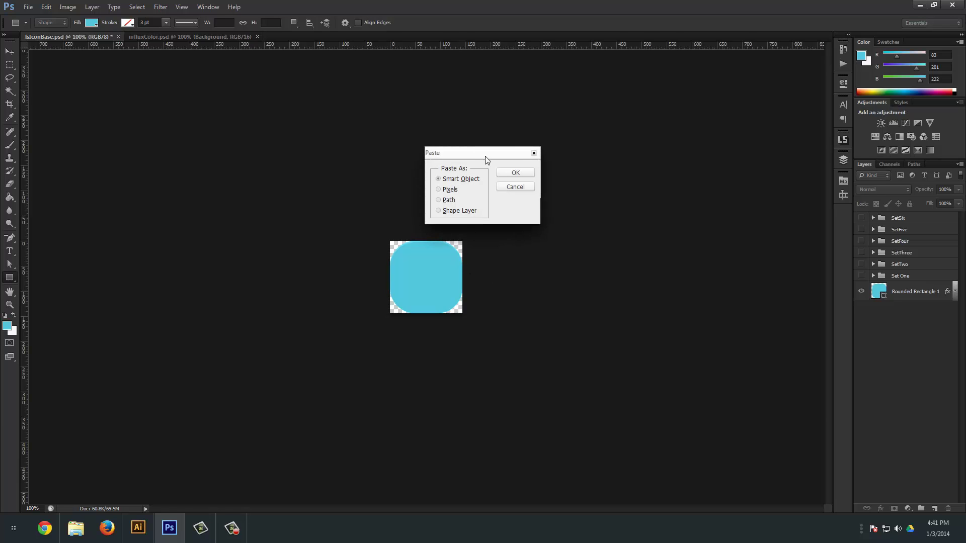
left_click_drag(446, 158, 517, 241)
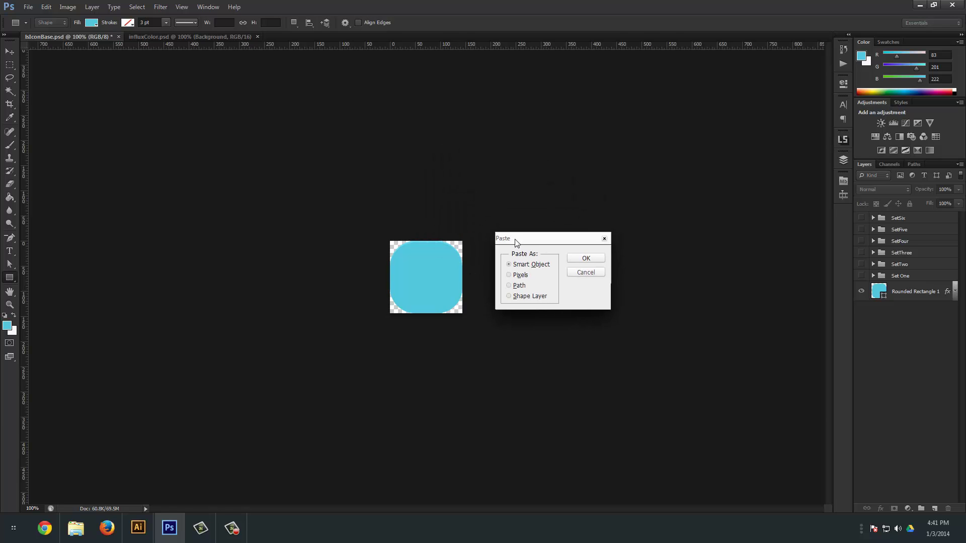
left_click(510, 296)
left_click(584, 259)
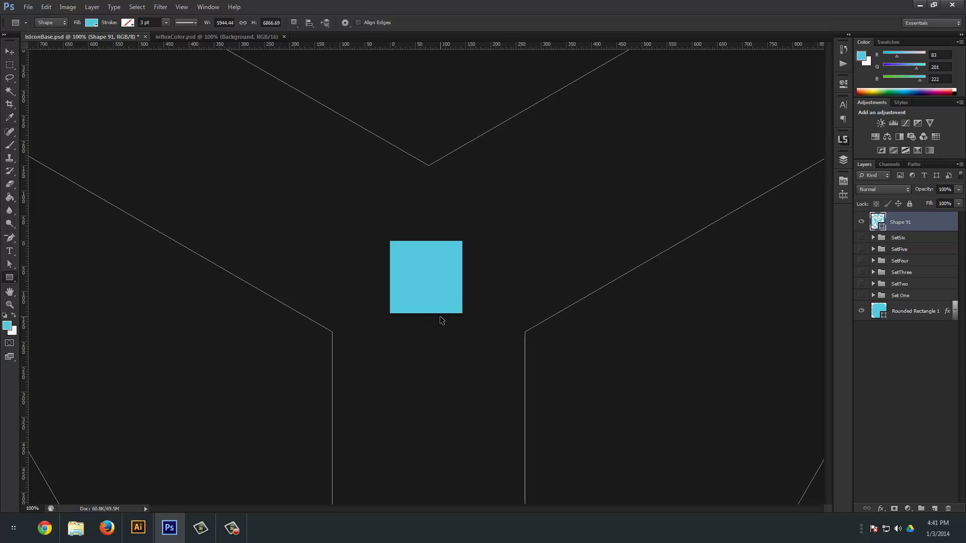
Step: Scale the pasted logo down to about 2.3% of its original size
key("ctrl+t")
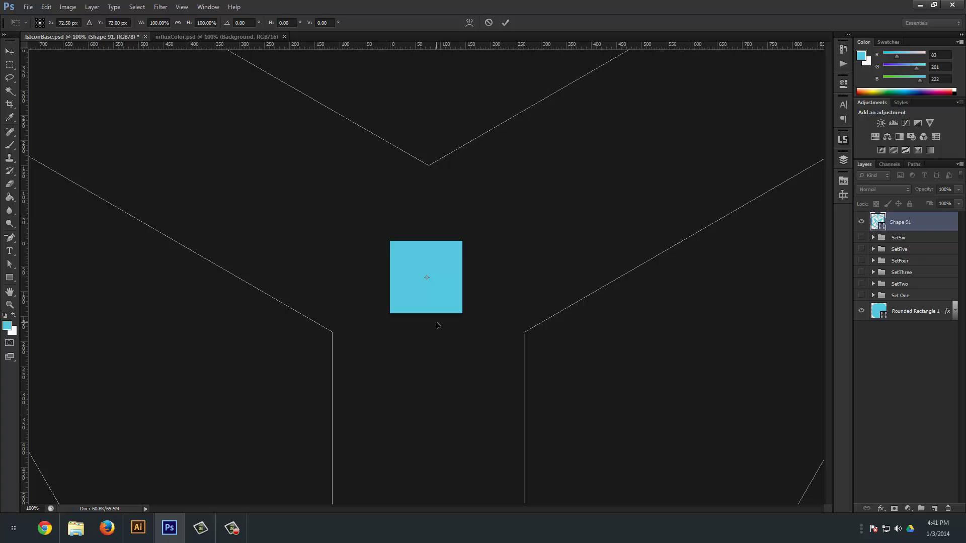
key("ctrl+0")
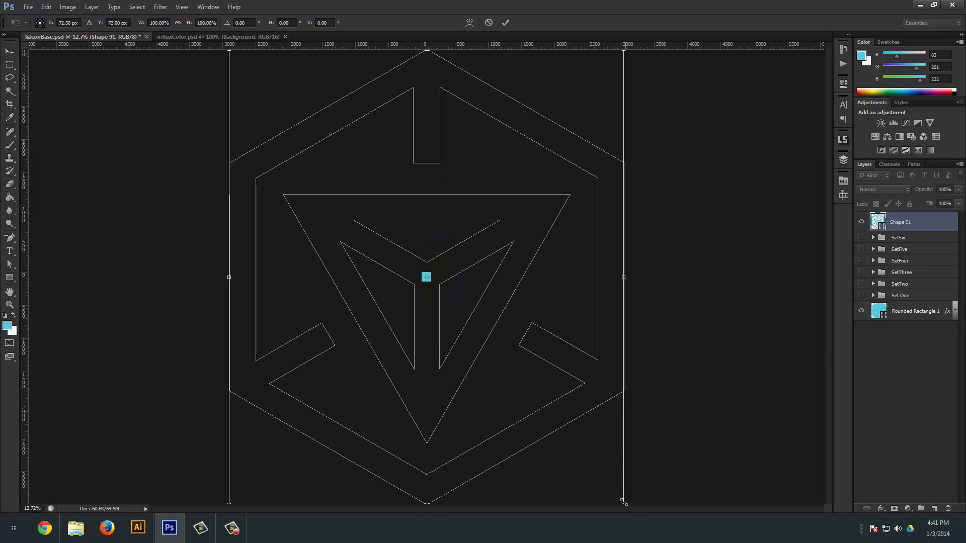
left_click_drag(623, 502, 456, 268)
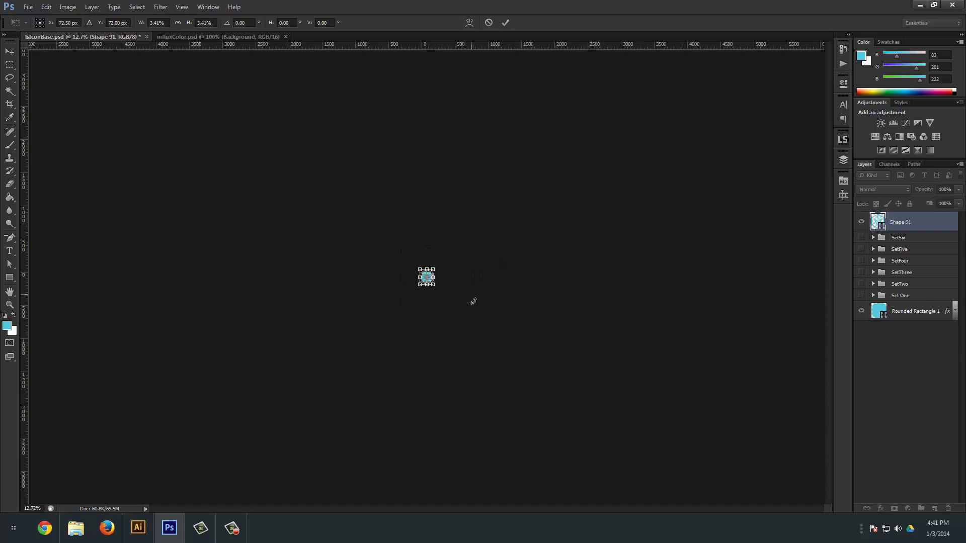
key("ctrl+plus")
key("ctrl+plus")
key("ctrl+plus")
key("ctrl+plus")
key("ctrl+plus")
key("ctrl+plus")
key("ctrl+plus")
key("ctrl+plus")
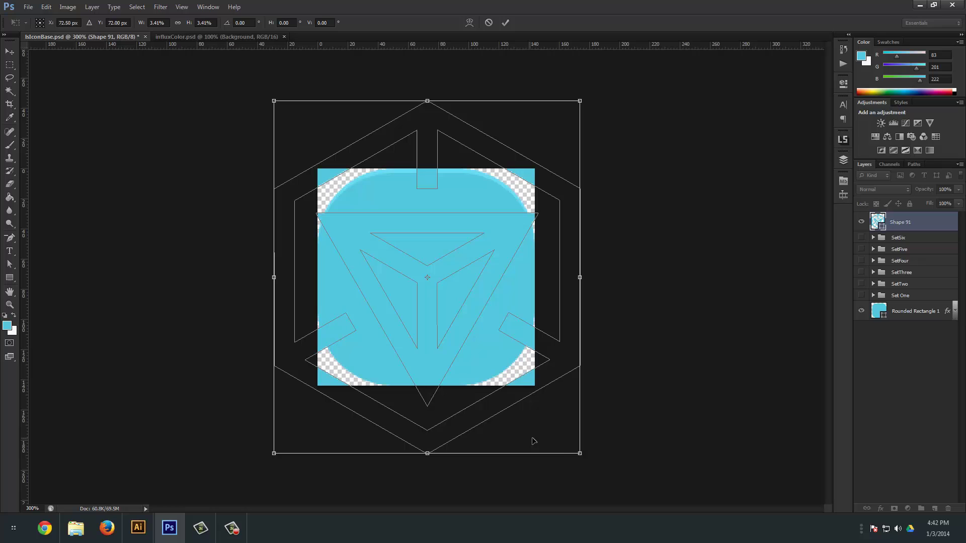
left_click_drag(579, 454, 478, 337)
key("Return")
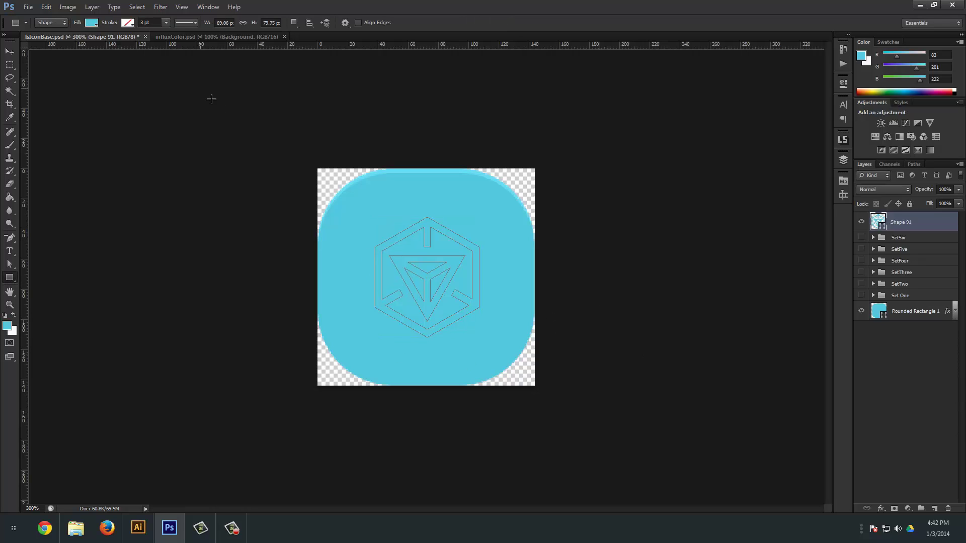
Step: Give the logo shape a white fill
left_click(89, 21)
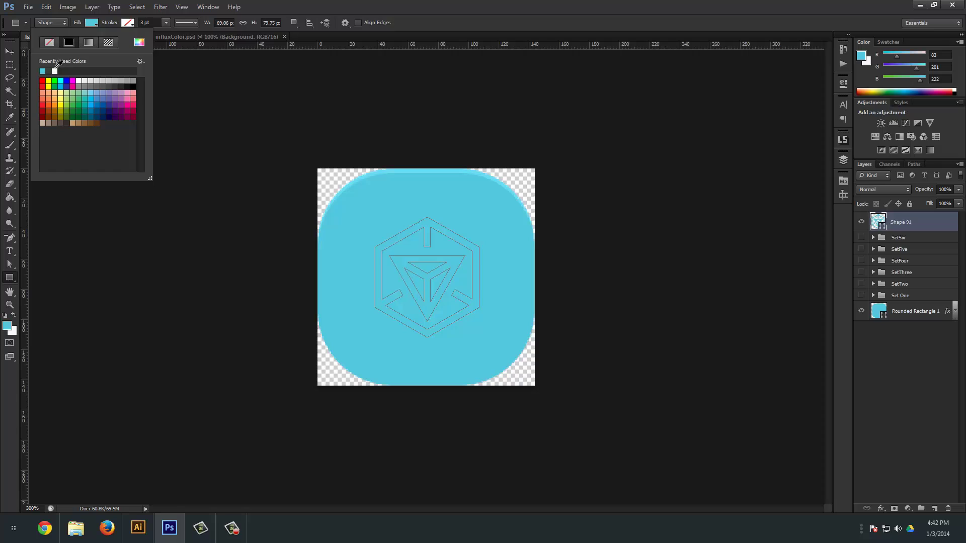
left_click(43, 71)
left_click(939, 396)
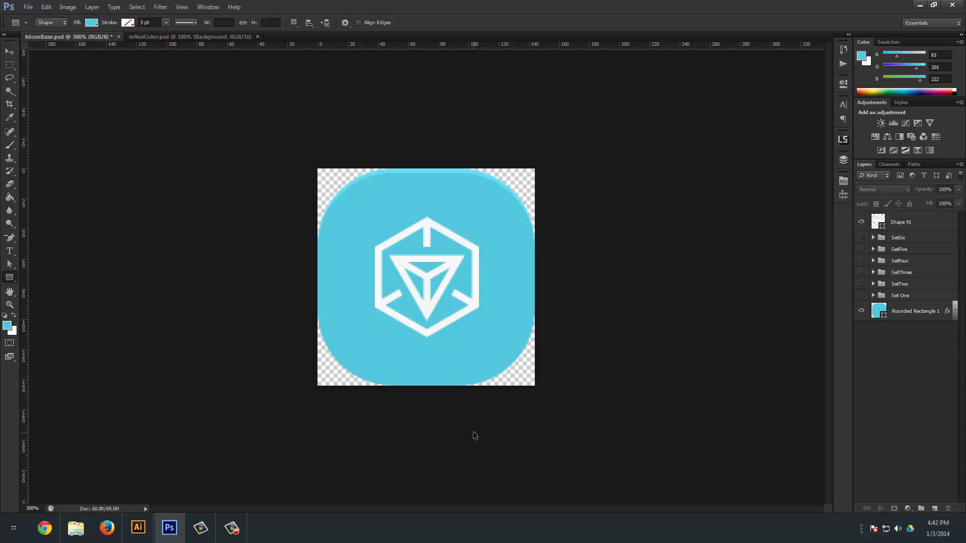
Step: Scale Shape 91 to about 94% and centre it on the Rounded Rectangle 1 icon
left_click(875, 223)
key("ctrl+t")
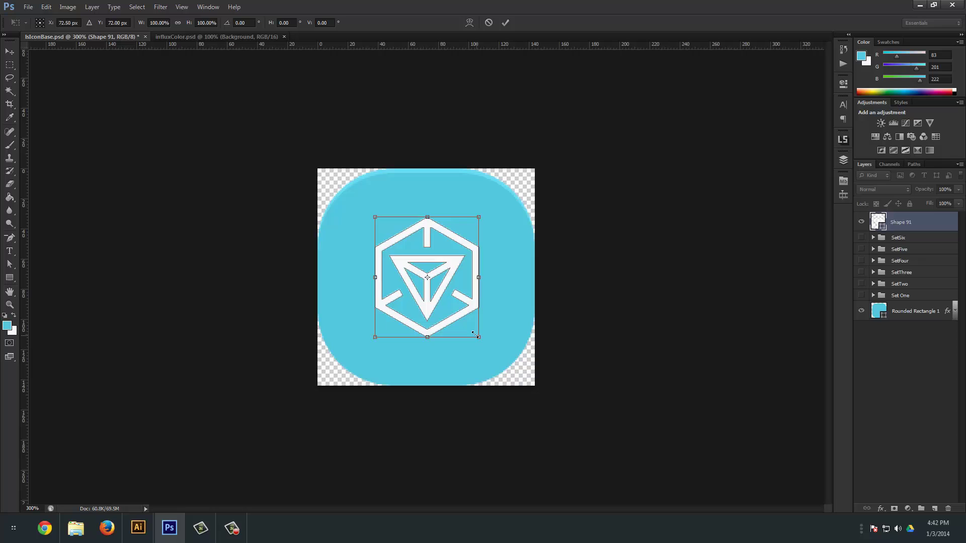
left_click_drag(474, 335, 473, 332)
key("Return")
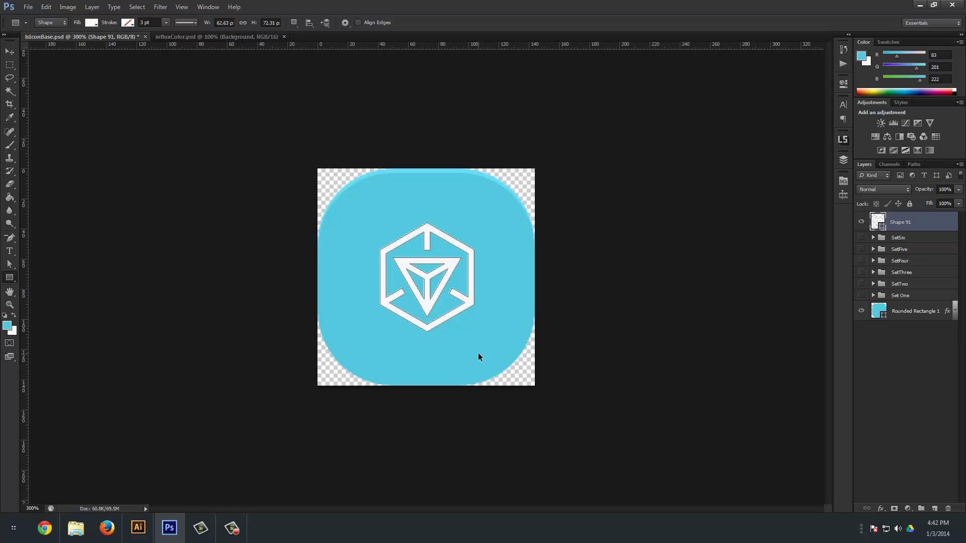
key("ctrl+a")
key("v")
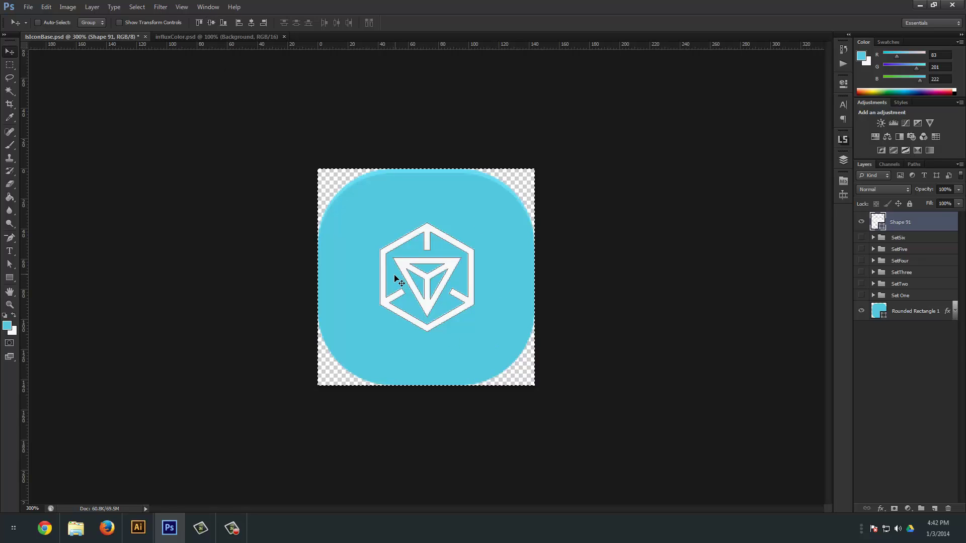
key("ctrl+d")
left_click(904, 365)
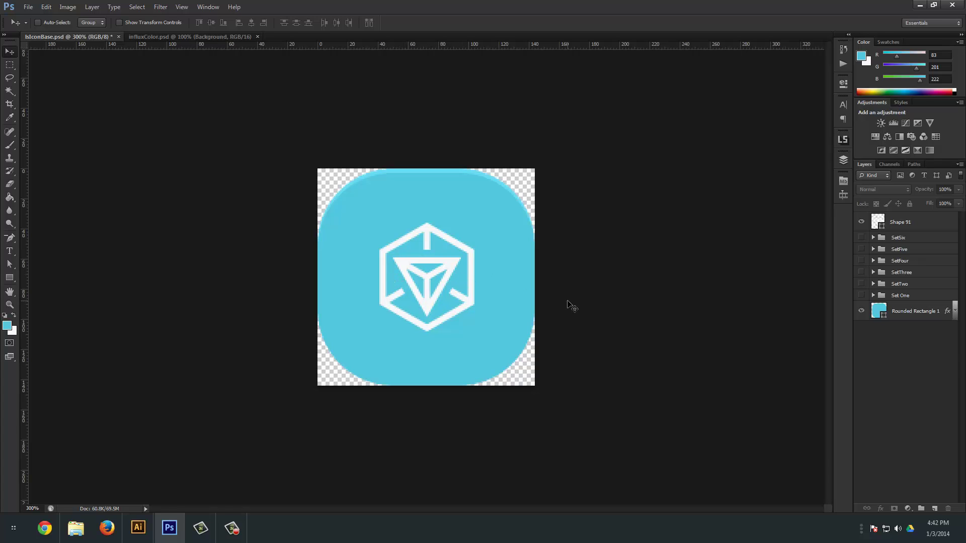
Step: Zoom to 3200% and select Shape 91 with Path Selection to display its path outlines
scroll(575, 305, "up", 5)
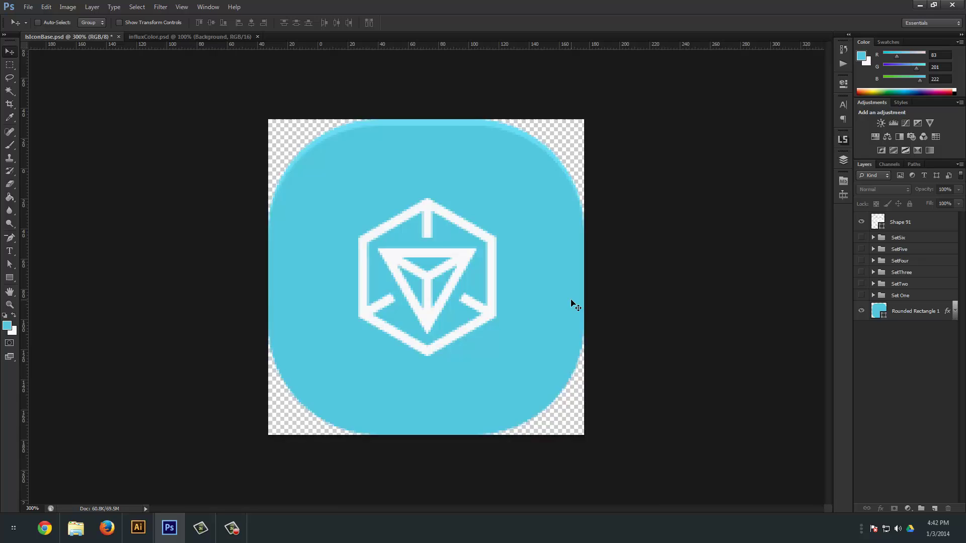
scroll(571, 302, "up", 2)
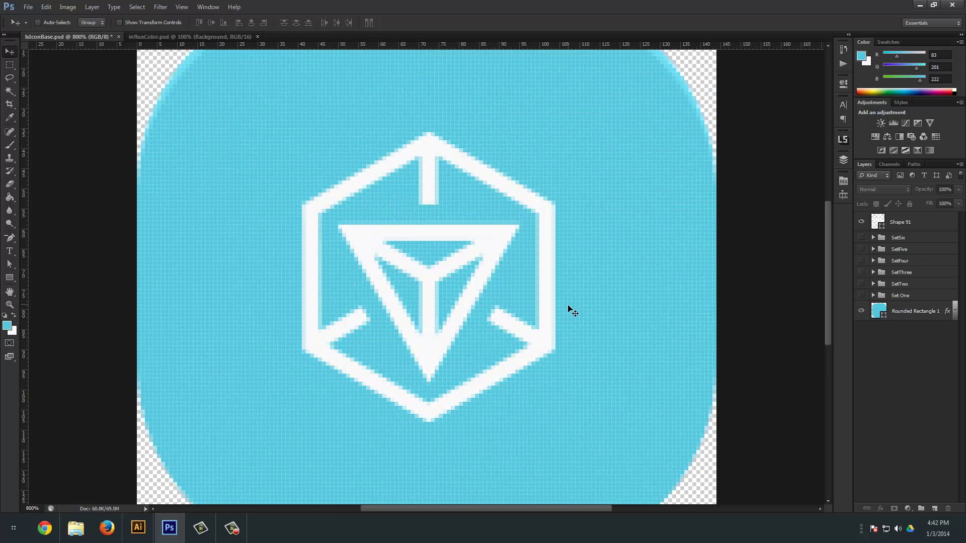
scroll(453, 345, "up", 3)
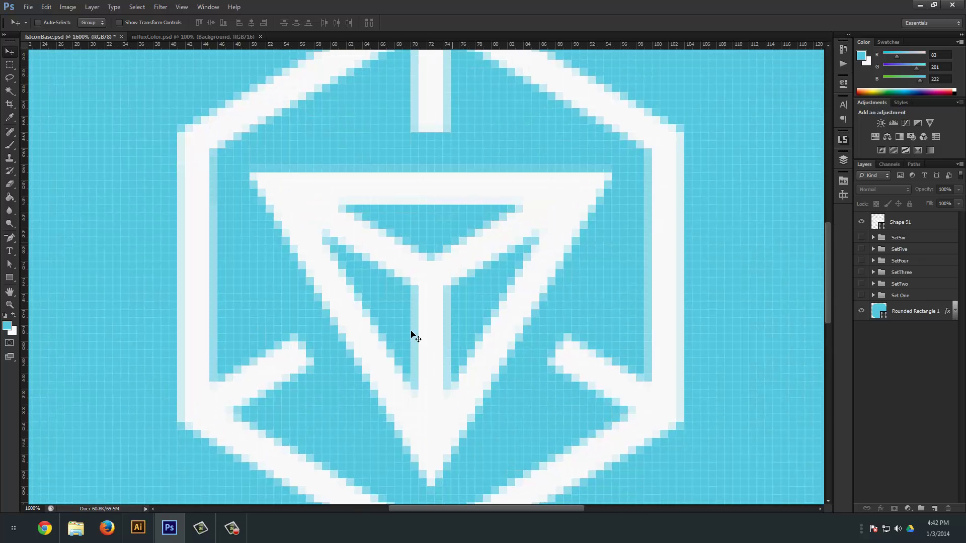
scroll(407, 346, "up", 2)
left_click_drag(312, 265, 596, 270)
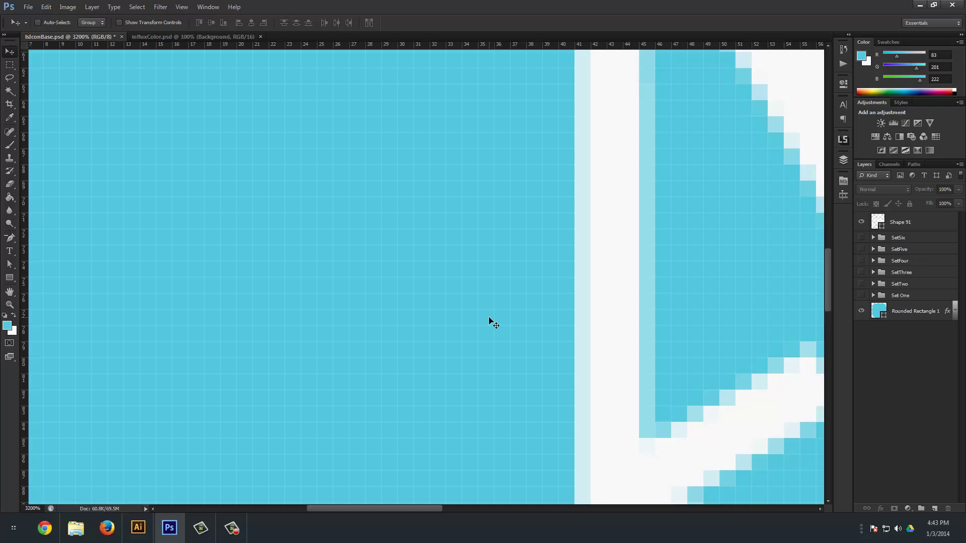
key("a")
left_click(597, 295)
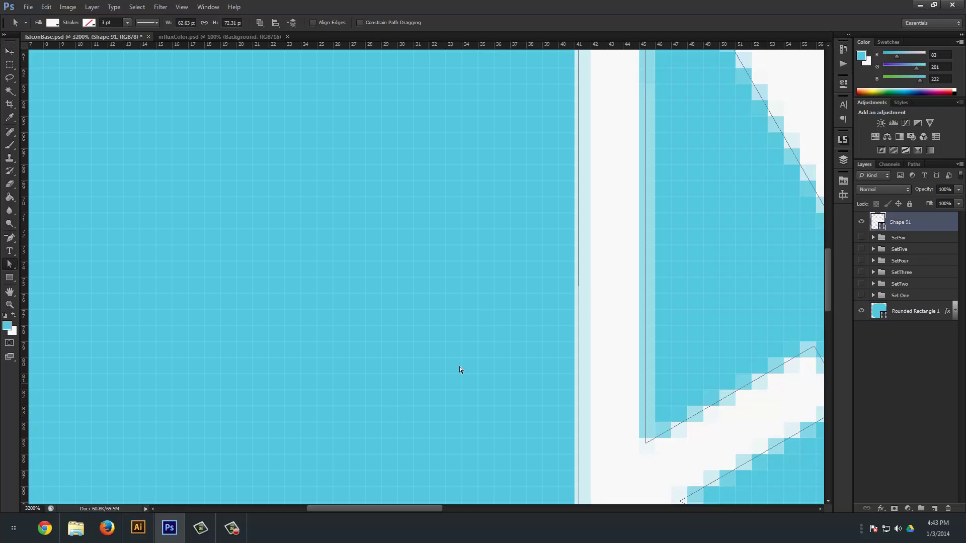
left_click_drag(511, 233, 452, 415)
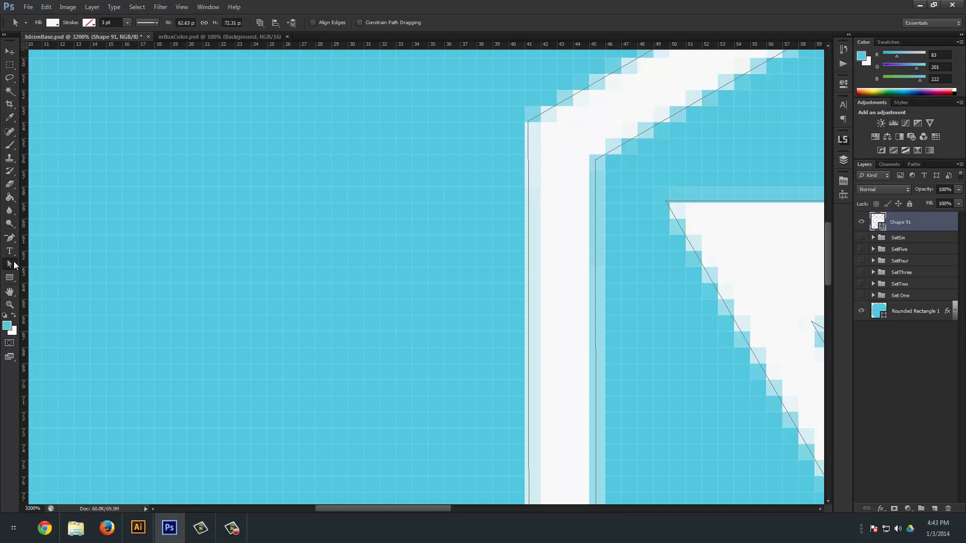
right_click(10, 264)
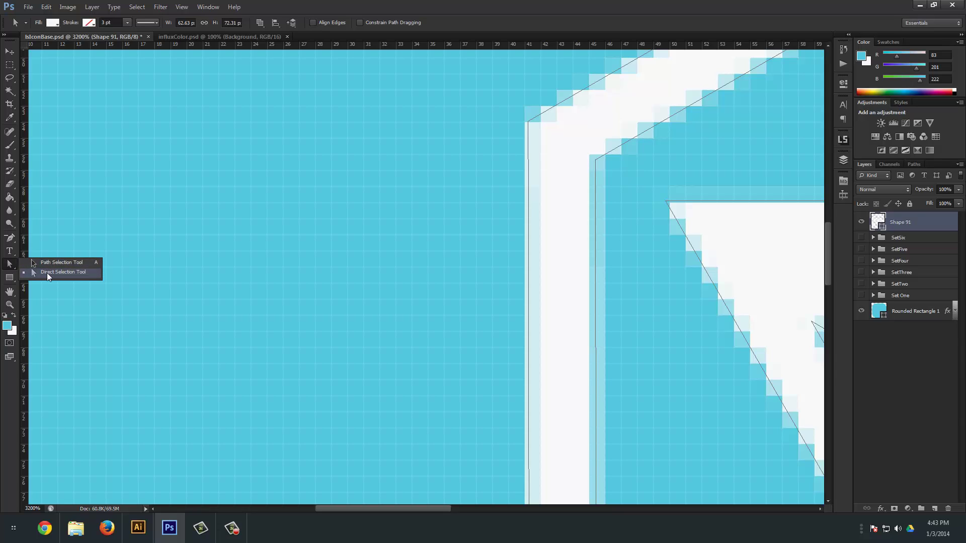
Step: With Direct Selection, nudge the top stem's left edge right onto a whole-pixel boundary
left_click(49, 277)
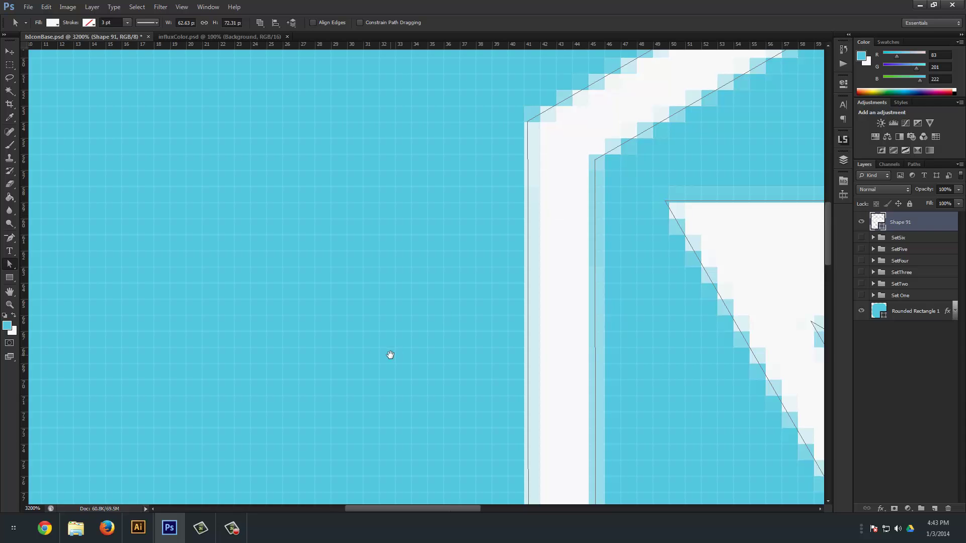
scroll(392, 355, "right", 5)
scroll(393, 355, "up", 5)
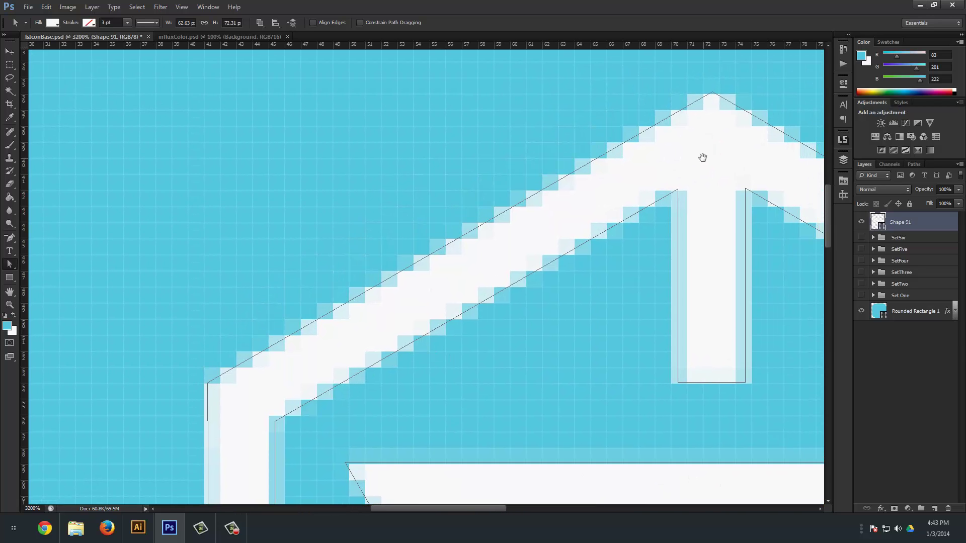
left_click_drag(702, 158, 582, 194)
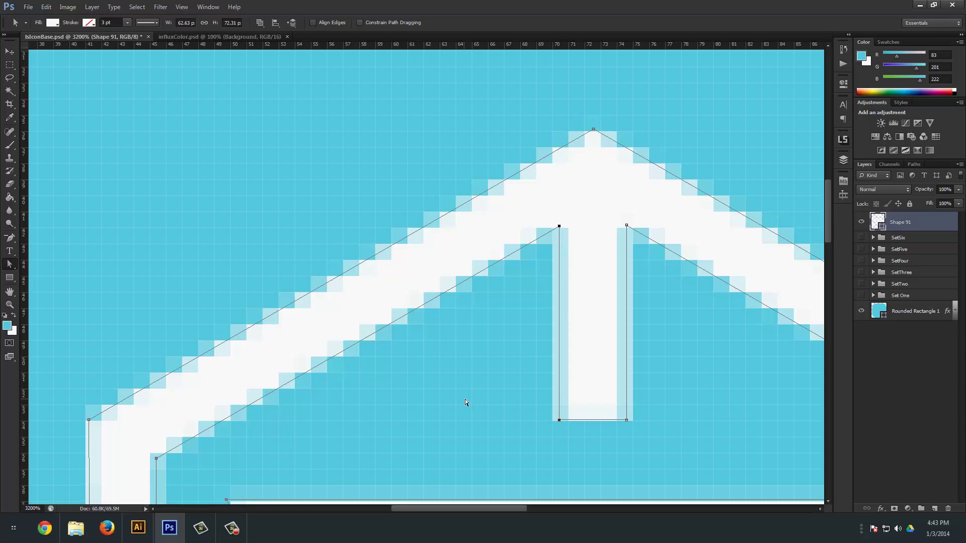
left_click_drag(538, 421, 544, 238)
left_click_drag(502, 334, 528, 276)
left_click_drag(516, 227, 496, 422)
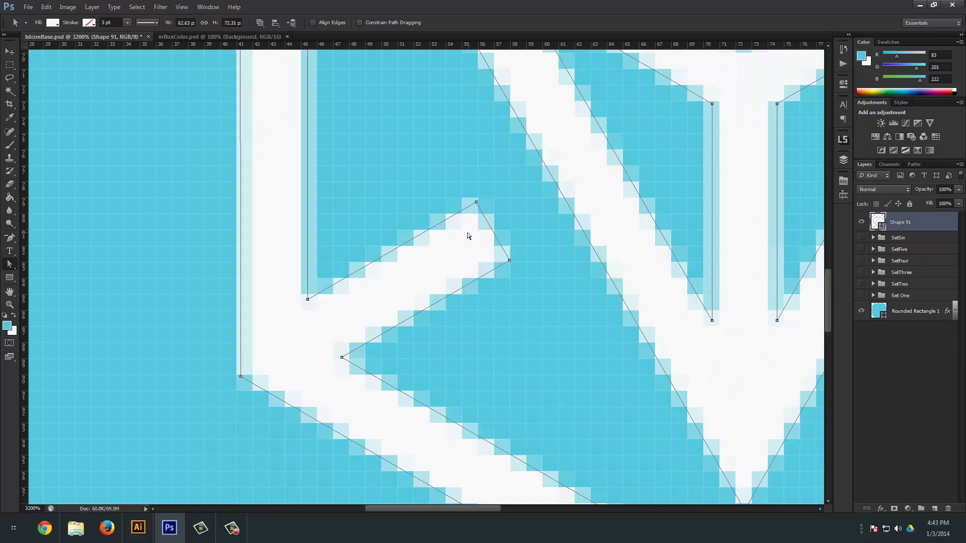
left_click_drag(658, 322, 535, 252)
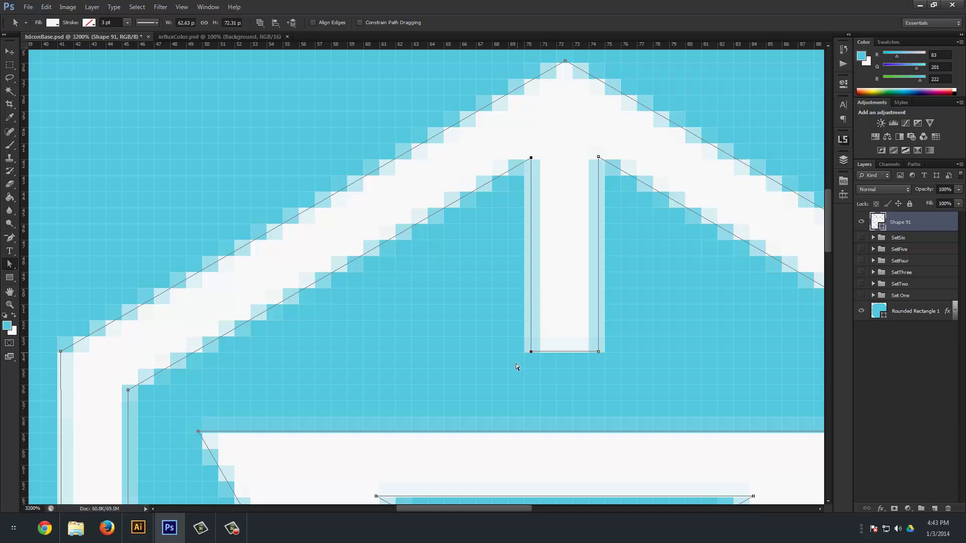
key("Right")
key("Right")
key("Right")
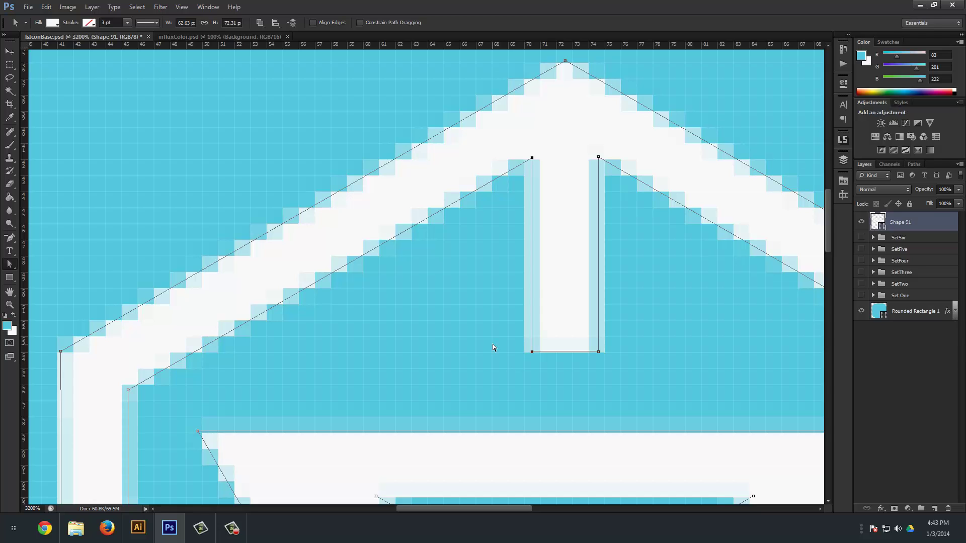
key("Right")
key("Right")
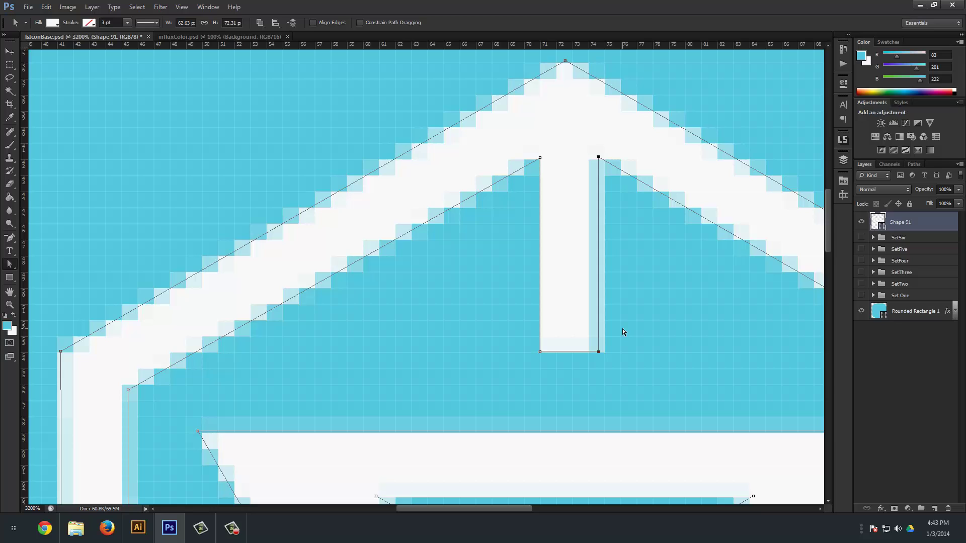
Step: Nudge the stem's right edge left and drop its bottom anchors down one pixel
key("Left")
key("Left")
key("Left")
key("Left")
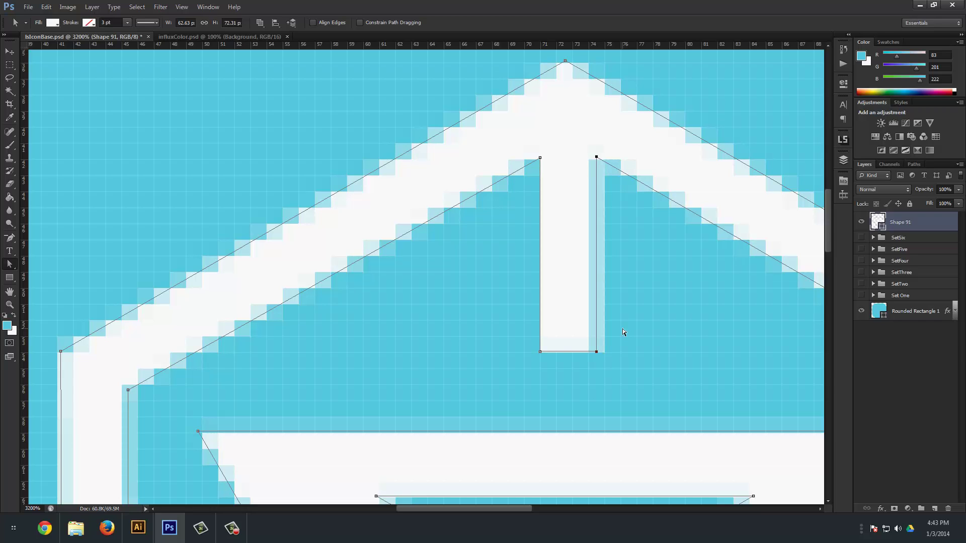
key("Left")
key("Left")
key("Left")
key("Left")
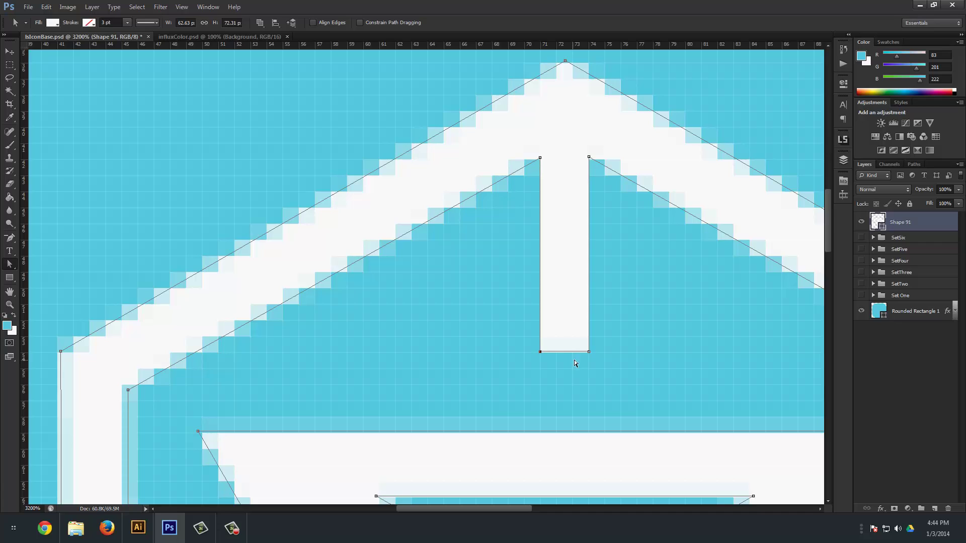
left_click(589, 352, "shift")
key("Down")
key("Down")
key("Down")
key("Down")
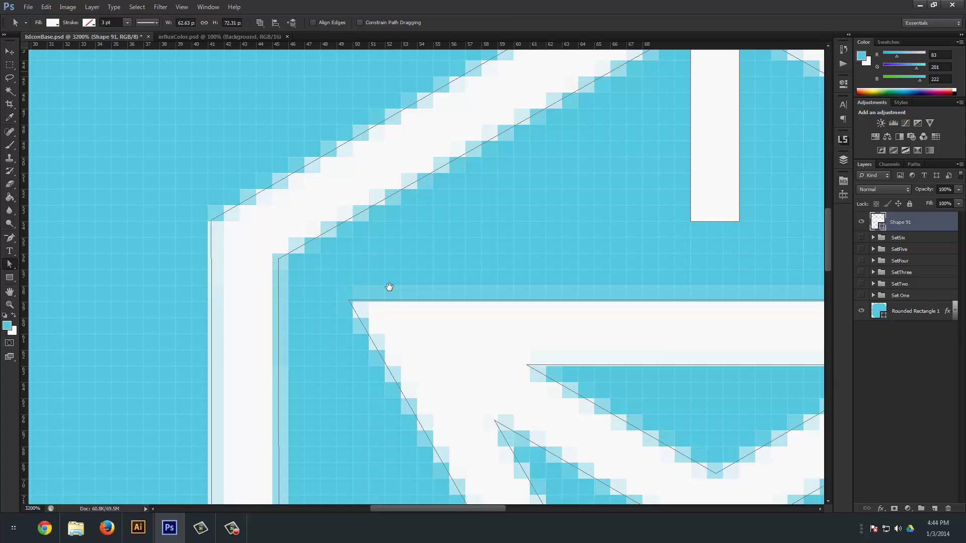
Step: Nudge the hexagon's left outer edge right toward the pixel boundary
left_click_drag(388, 287, 442, 194)
left_click_drag(403, 97, 438, 327)
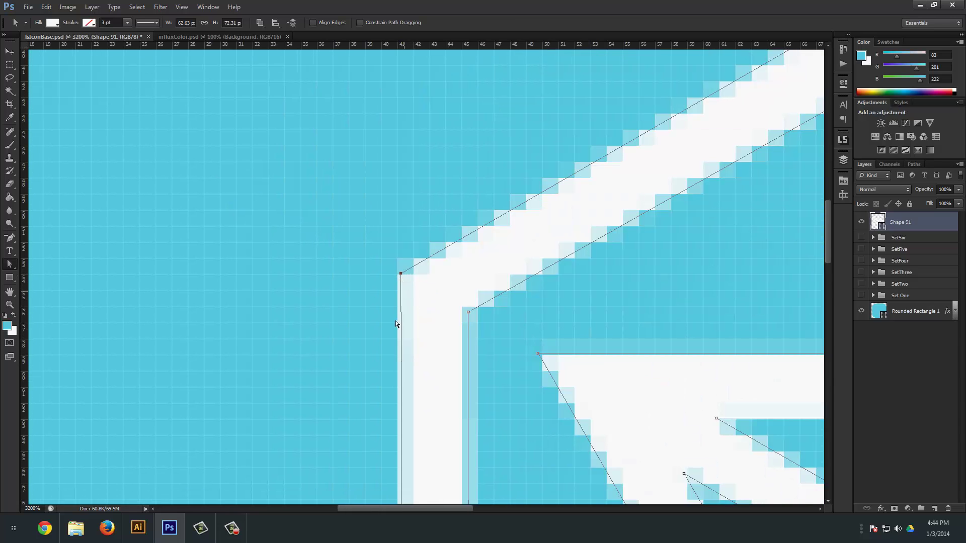
left_click_drag(362, 349, 371, 233)
key("ctrl+r")
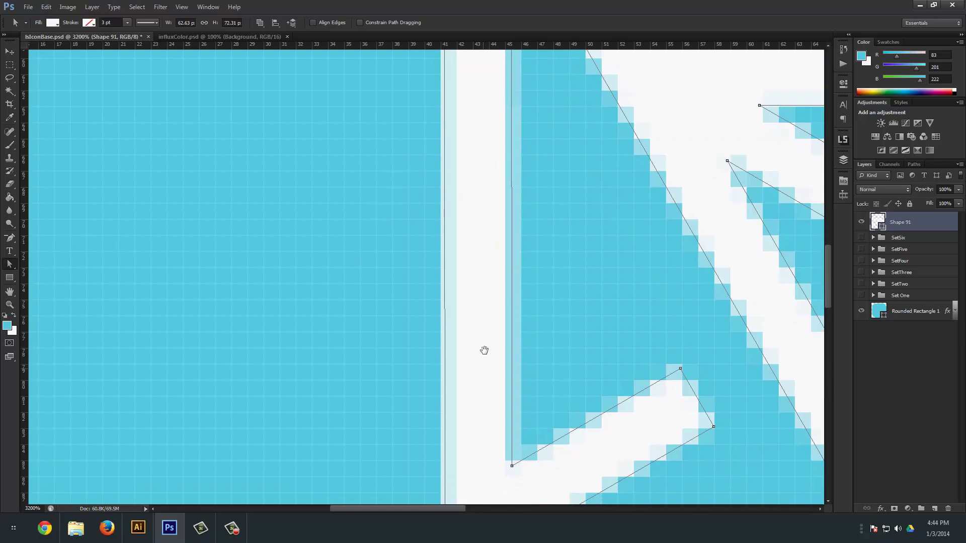
scroll(367, 251, "down", 5)
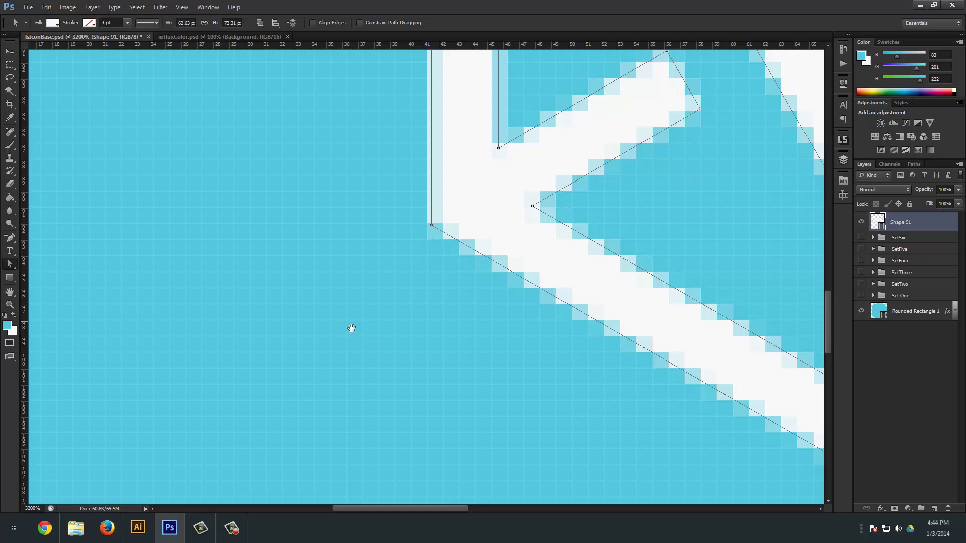
key("ctrl+r")
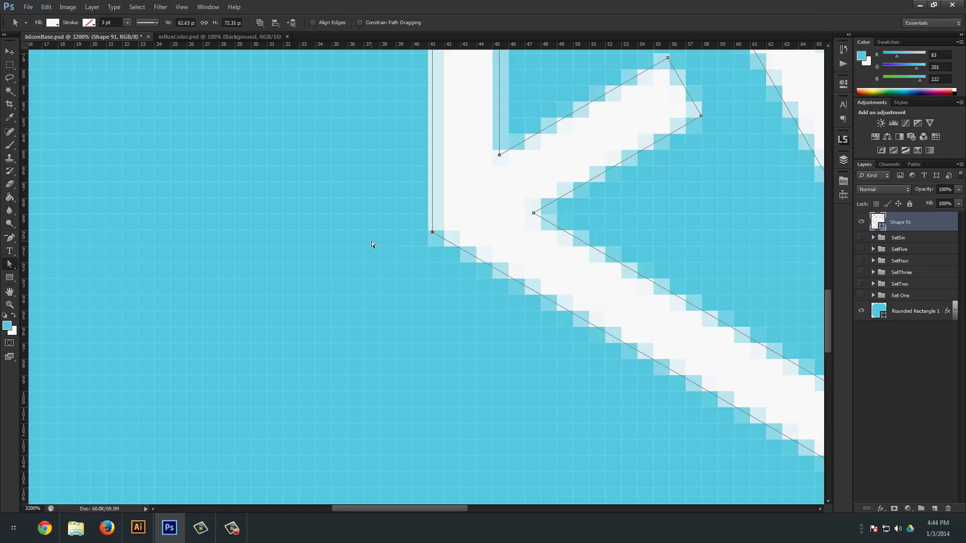
key("Right")
key("Right")
key("Right")
key("Right")
key("Right")
key("Right")
key("Right")
key("Right")
key("Right")
key("Right")
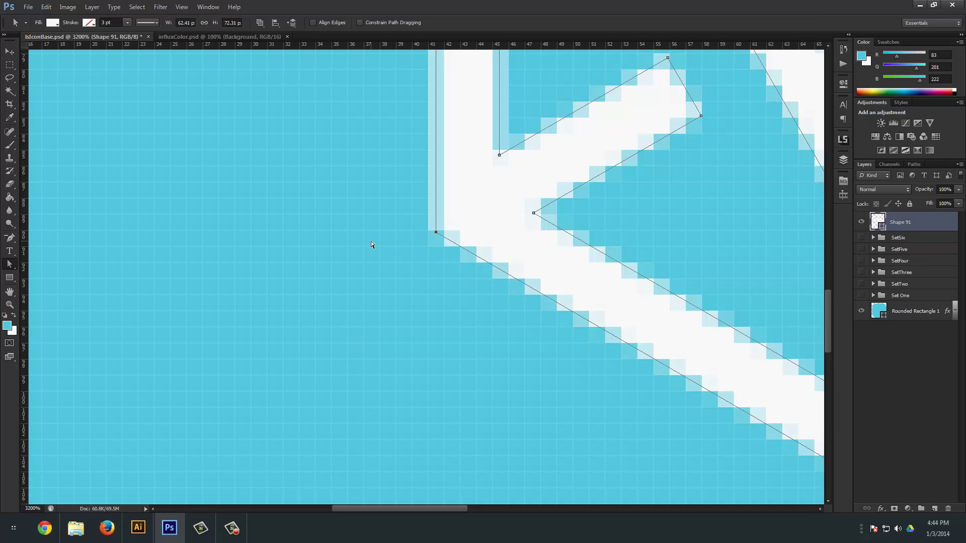
key("Right")
key("Right")
key("Right")
key("Right")
key("Right")
key("Right")
key("Right")
key("Right")
key("Right")
key("Right")
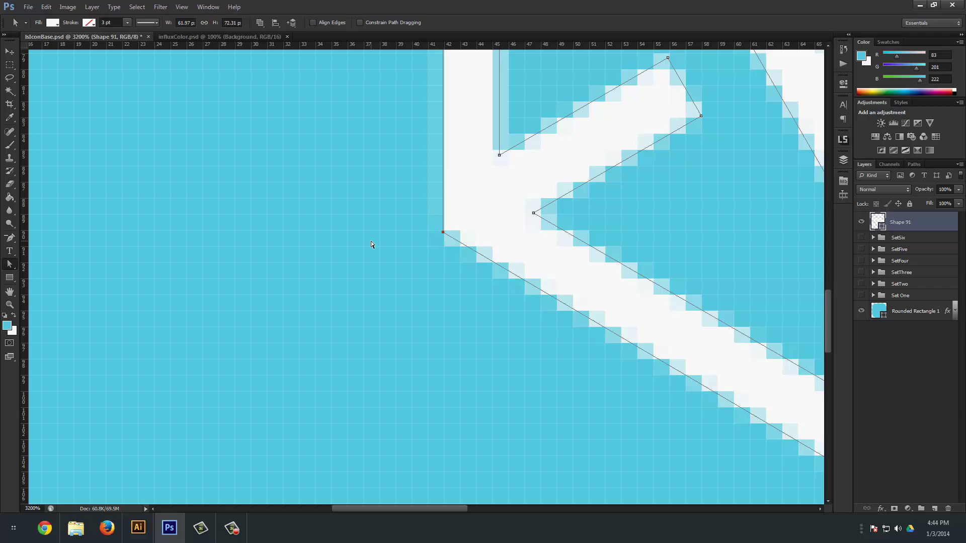
key("Right")
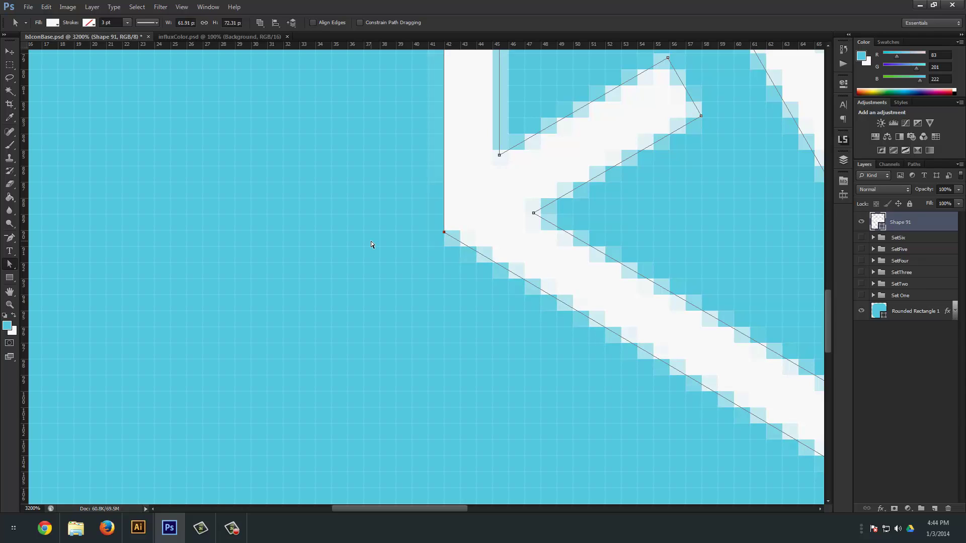
key("Right")
Step: Push the shape's left edge slightly further right so it lands on the pixel grid
scroll(395, 308, "up", 1)
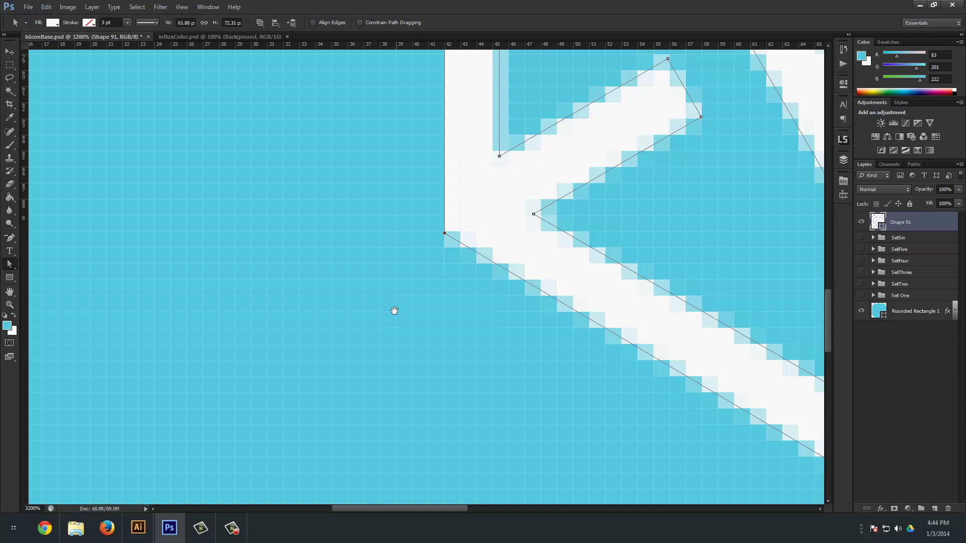
scroll(394, 241, "up", 5)
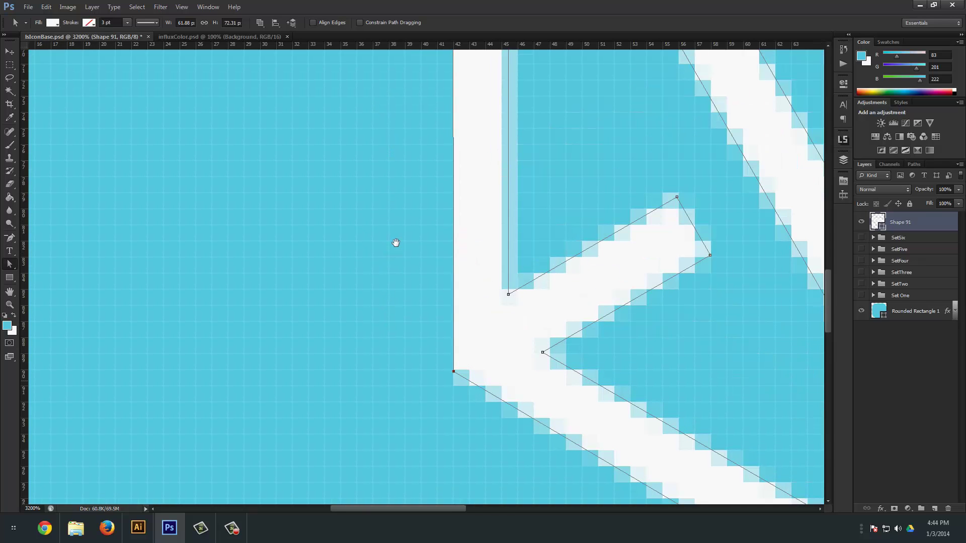
scroll(347, 236, "up", 5)
scroll(312, 252, "down", 9)
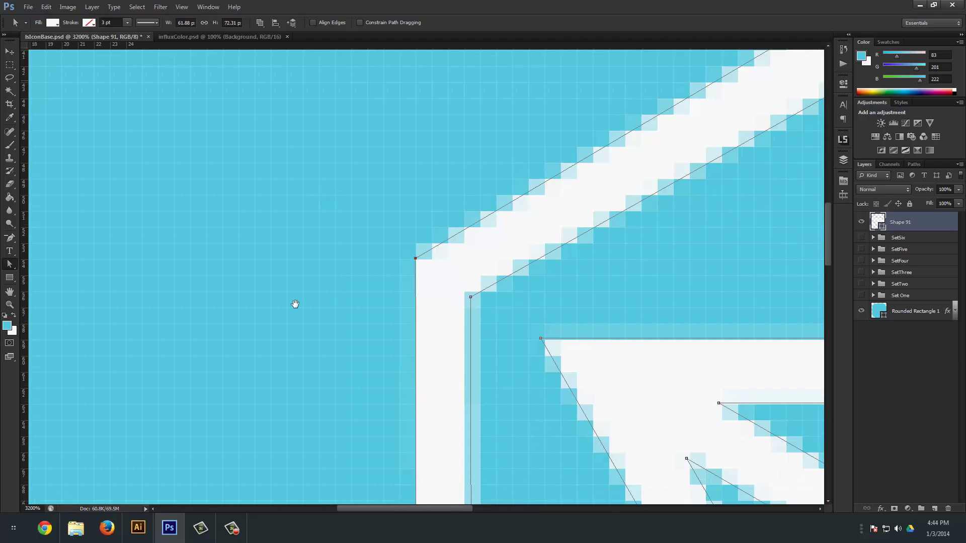
scroll(341, 207, "down", 5)
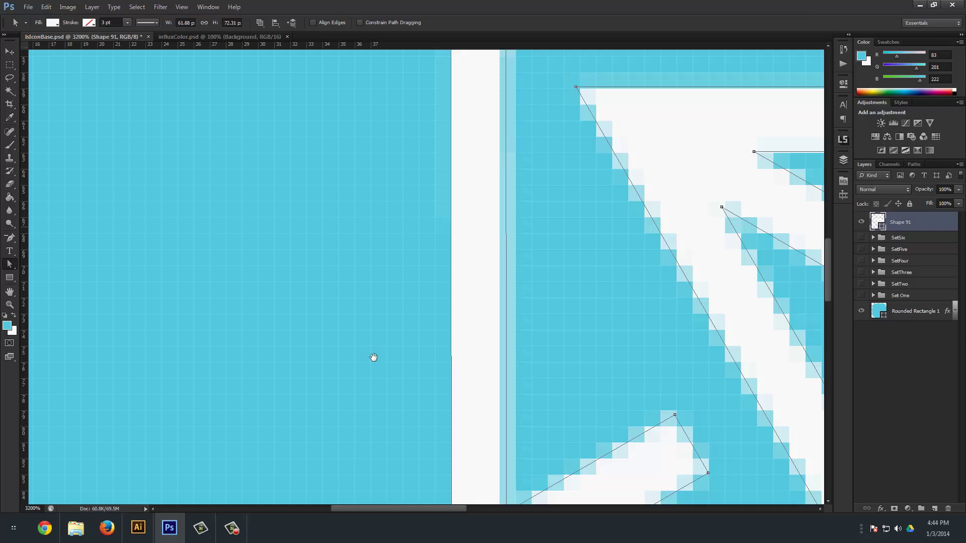
scroll(373, 357, "up", 5)
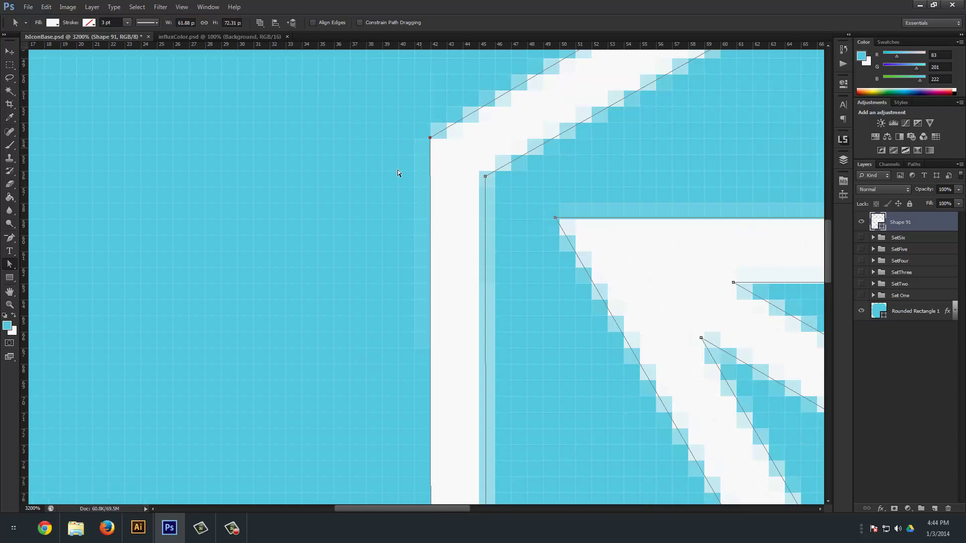
key("Right")
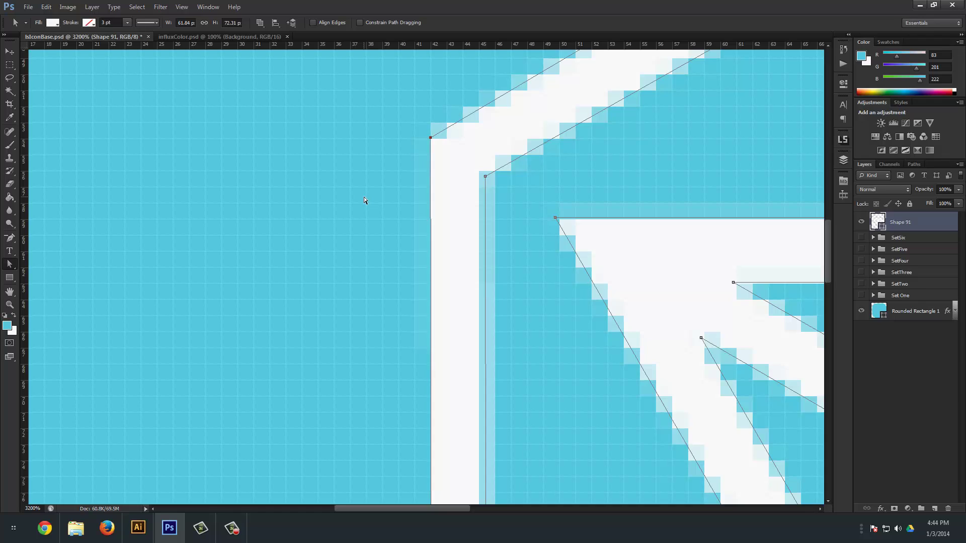
key("Right")
Step: Shift the left side's inner corner anchor left to square up the inner edge
left_click_drag(459, 328, 408, 88)
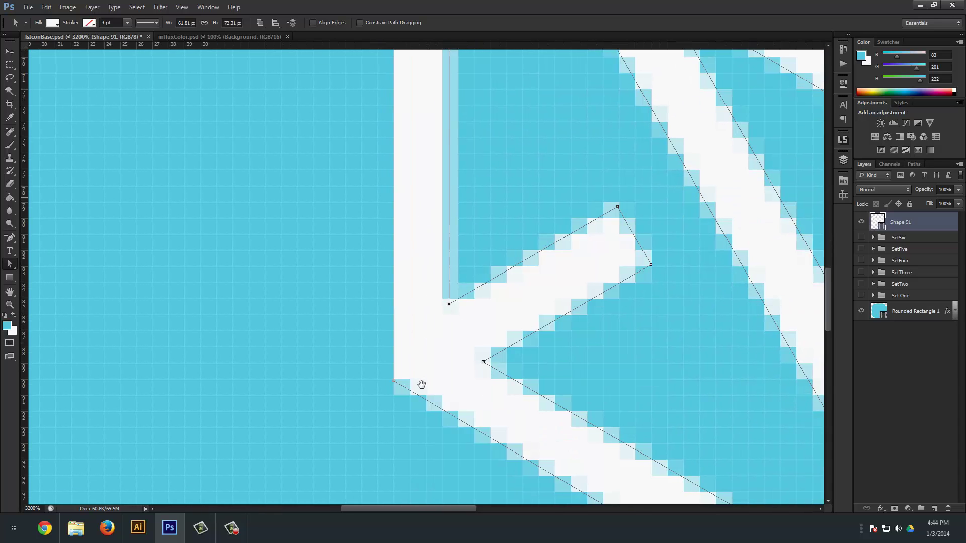
left_click_drag(427, 195, 420, 384)
left_click_drag(403, 236, 404, 357)
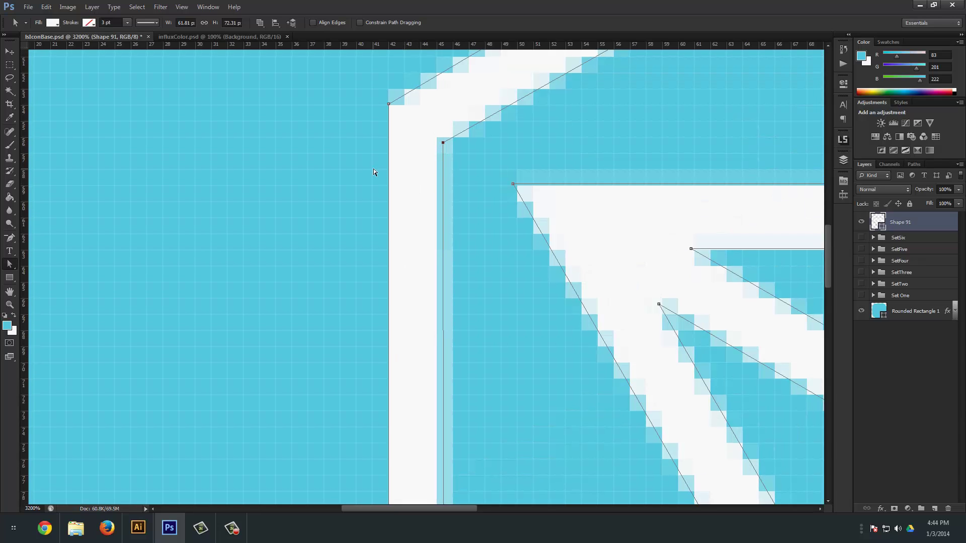
key("Left")
key("Left")
key("Left")
key("Left")
key("Left")
key("Left")
key("Left")
key("Left")
key("Left")
key("Left")
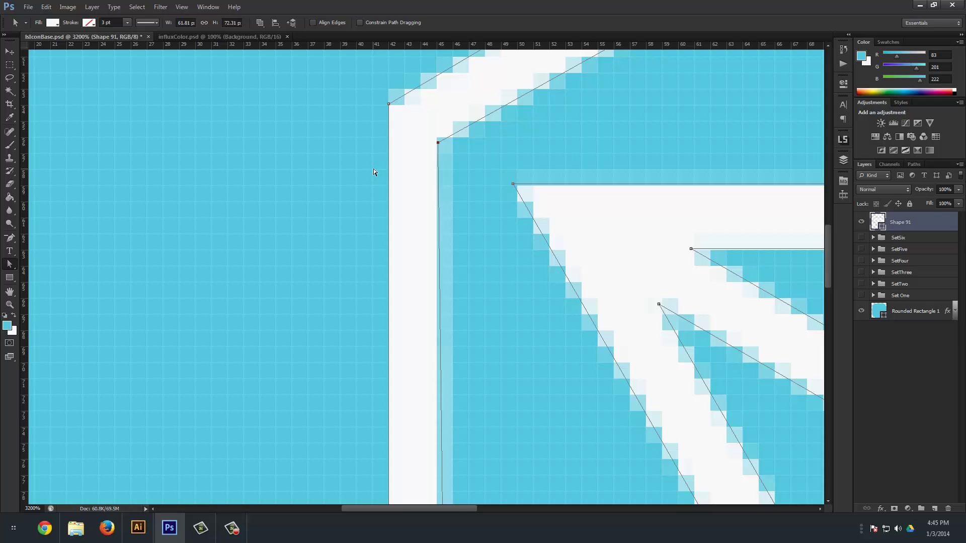
key("Left")
key("Left")
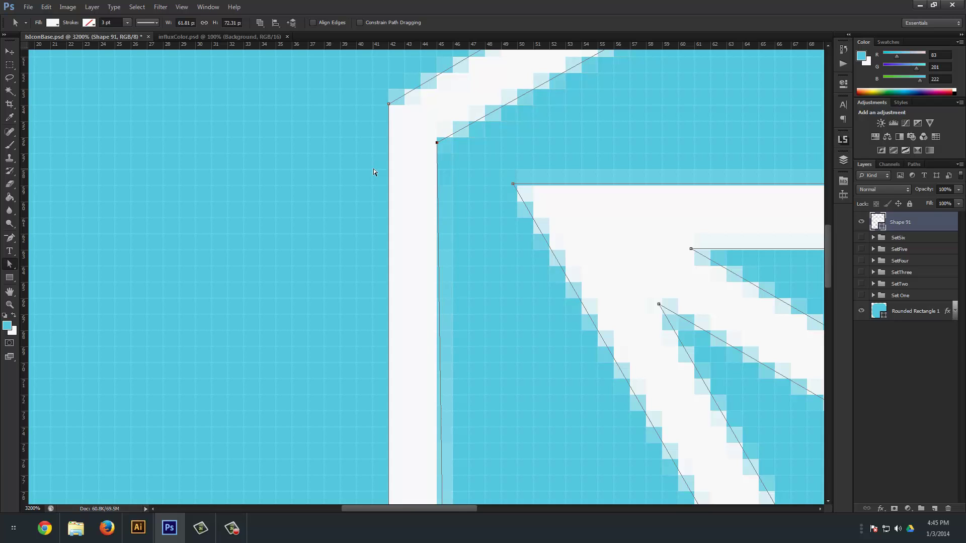
Step: Nudge the left stroke's inner vertical edge two steps left onto a pixel column
scroll(338, 205, "left", 5)
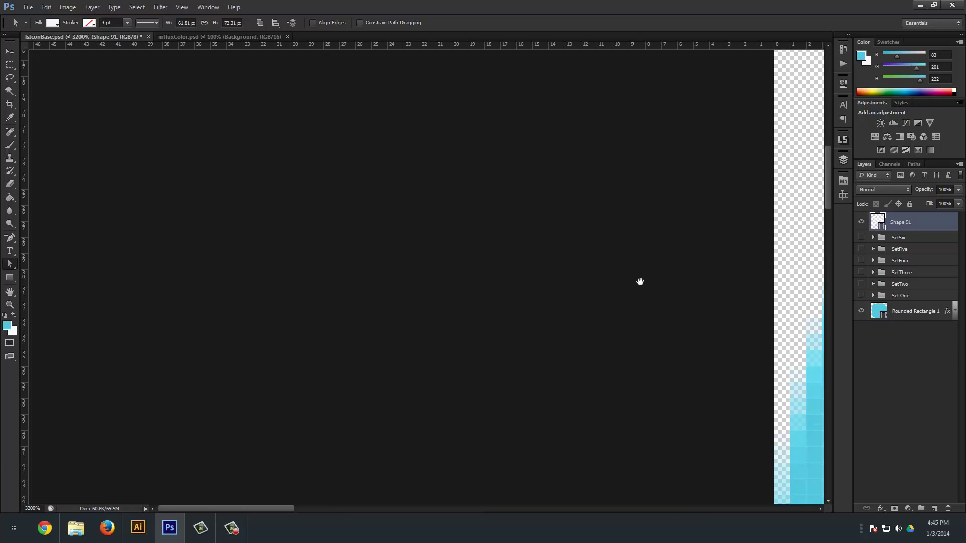
left_click_drag(639, 281, 399, 287)
left_click_drag(603, 286, 339, 192)
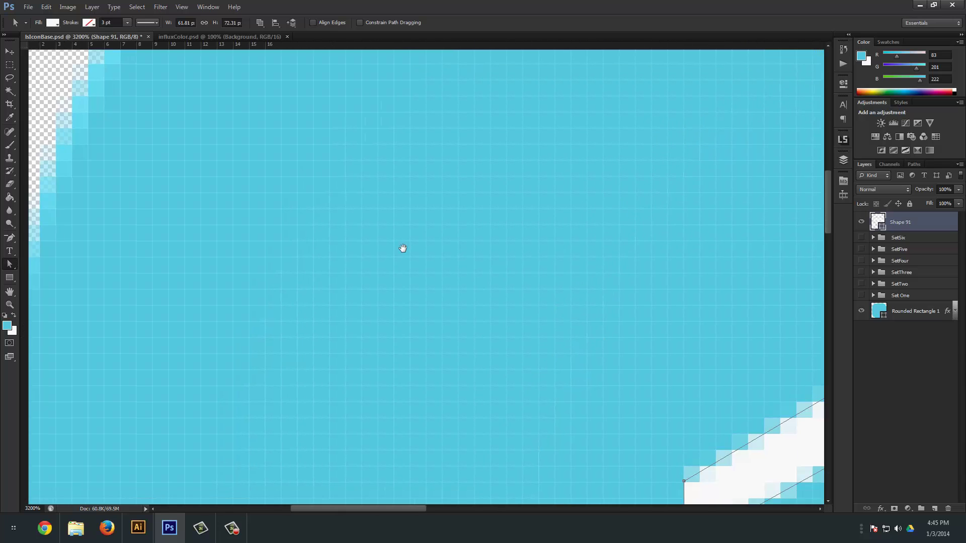
left_click_drag(591, 334, 338, 241)
left_click_drag(324, 415, 356, 246)
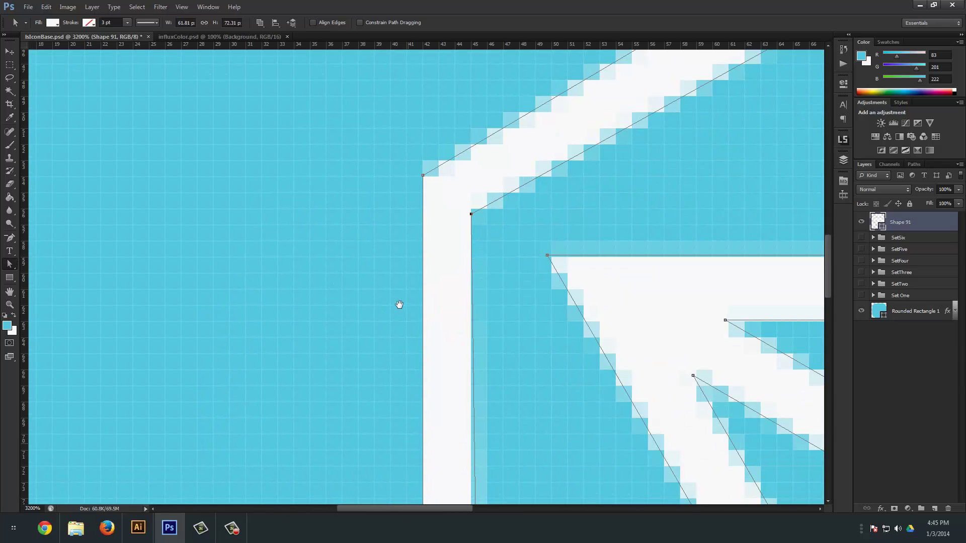
mouse_move(399, 305)
left_mouse_down()
mouse_move(372, 274)
mouse_move(383, 382)
left_mouse_up()
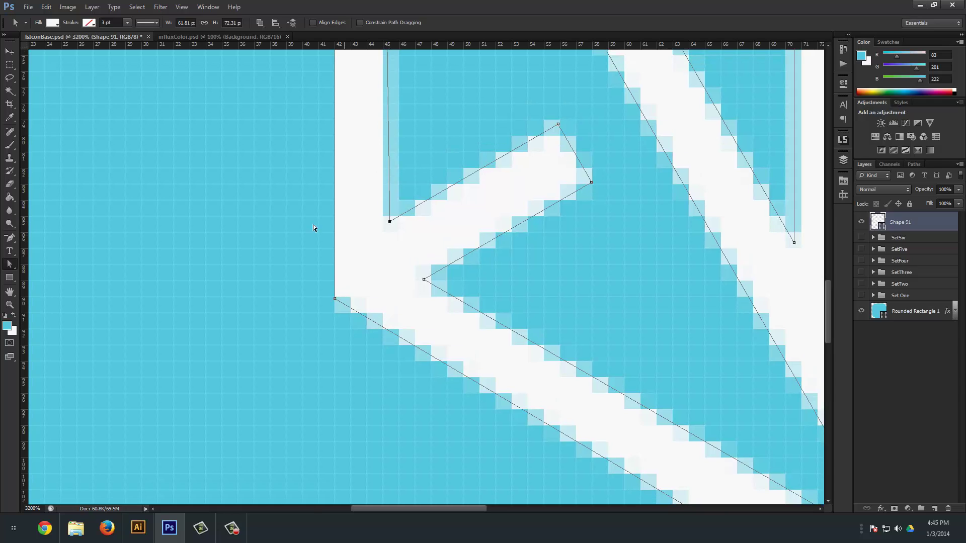
key("Left")
key("Left")
key("Left")
key("Left")
key("Left")
key("Left")
key("Left")
key("Left")
key("Left")
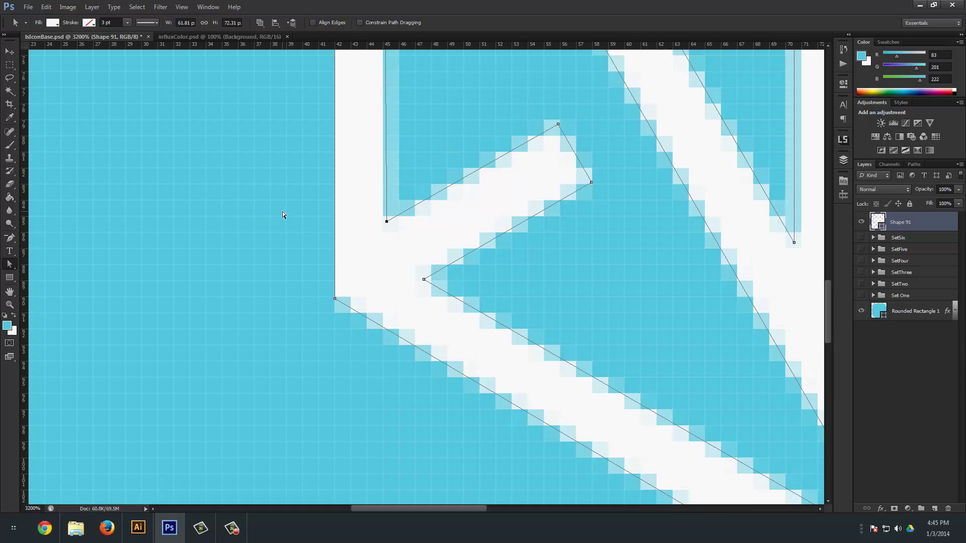
key("Left")
key("Left")
key("Left")
key("Left")
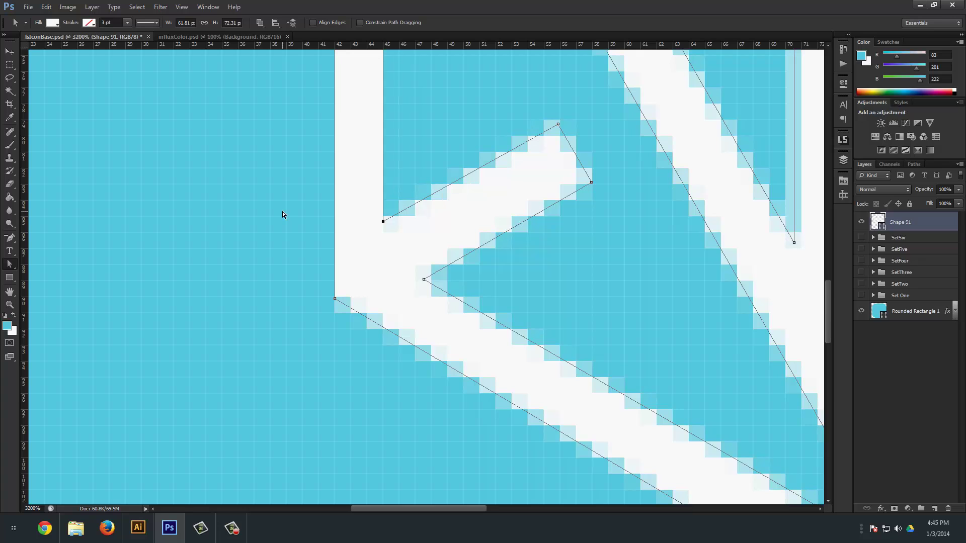
Step: Select both anchors of the triangle cutout's top edge and nudge the edge upward
left_click_drag(828, 295, 824, 232)
scroll(823, 231, "up", 2)
left_click_drag(678, 328, 305, 293)
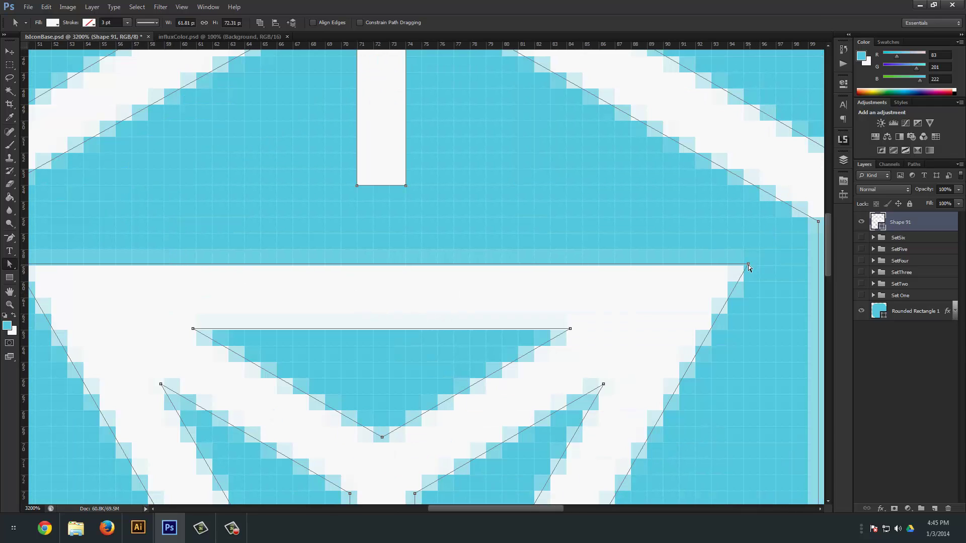
key("Down")
key("Down")
key("Down")
key("Down")
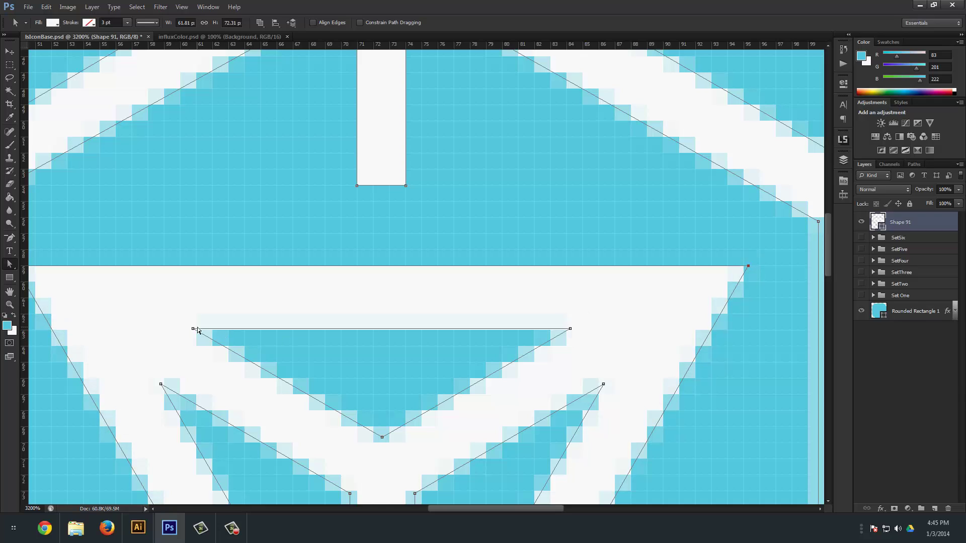
left_click(570, 329, "shift")
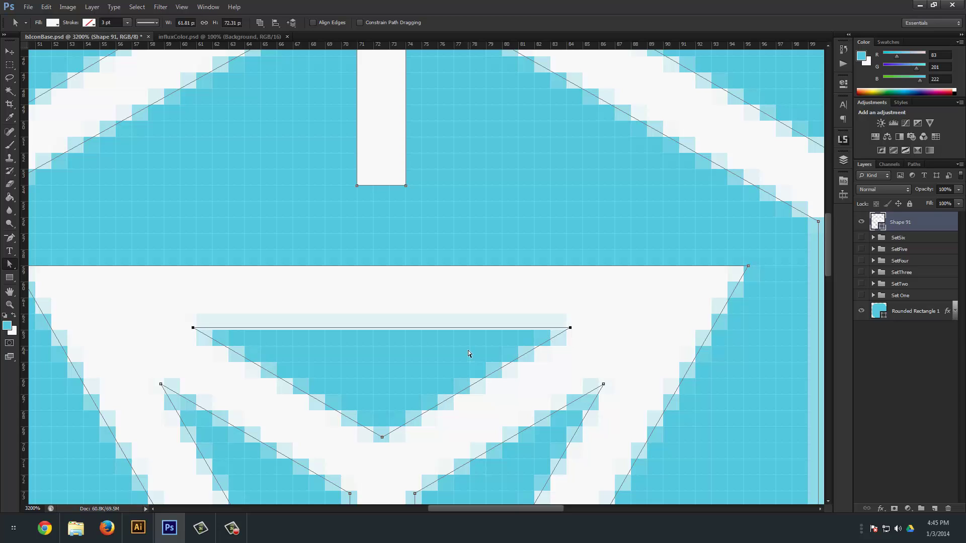
key("Up")
key("Up")
key("Up")
key("Up")
key("Up")
key("Up")
key("Up")
key("Up")
key("Up")
key("Up")
key("Up")
key("Up")
key("Up")
key("Up")
key("Up")
key("Up")
key("Up")
key("Up")
key("Up")
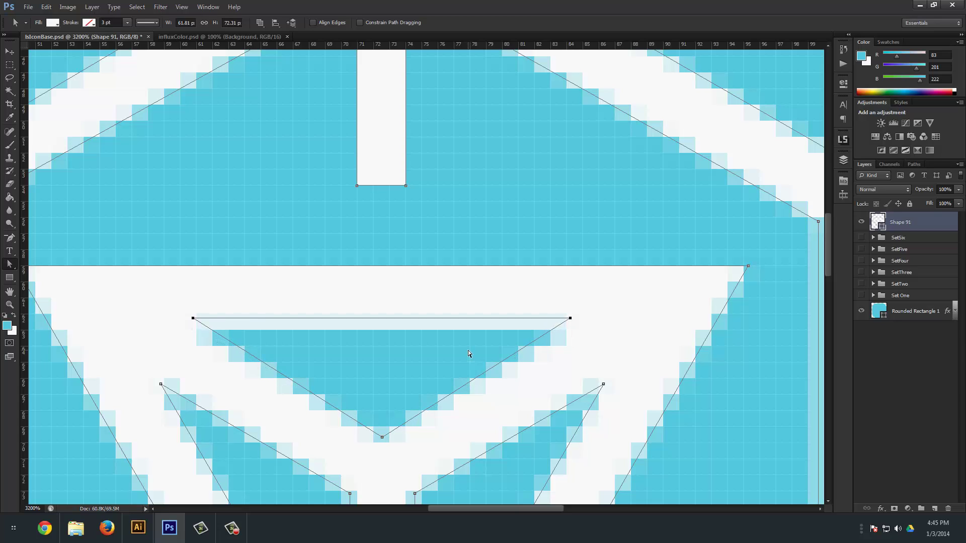
key("Up")
key("Up")
key("Up")
key("Up")
key("Up")
key("Up")
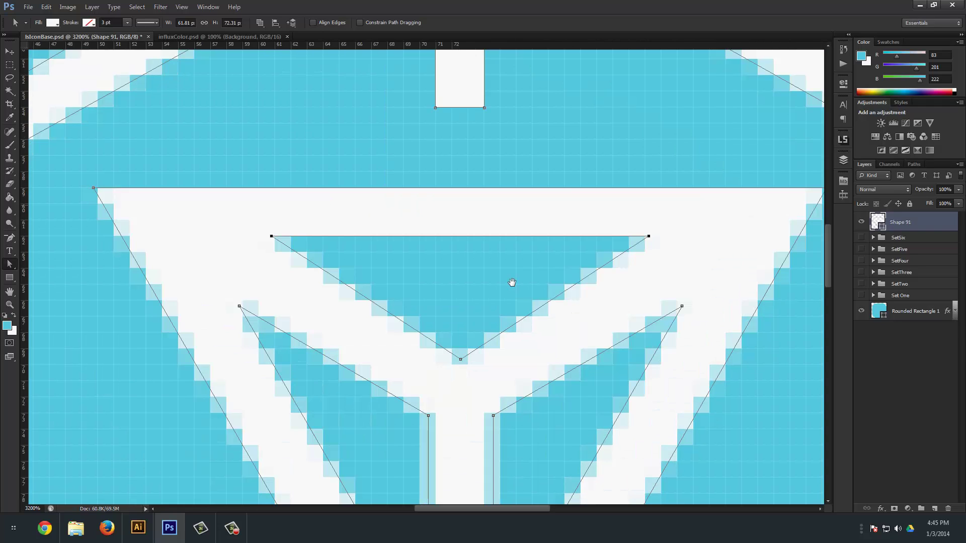
Step: Settle the triangle's top edge onto a pixel row with three small downward nudges, undoing an oversized jump
scroll(511, 280, "down", 3)
scroll(510, 280, "left", 3)
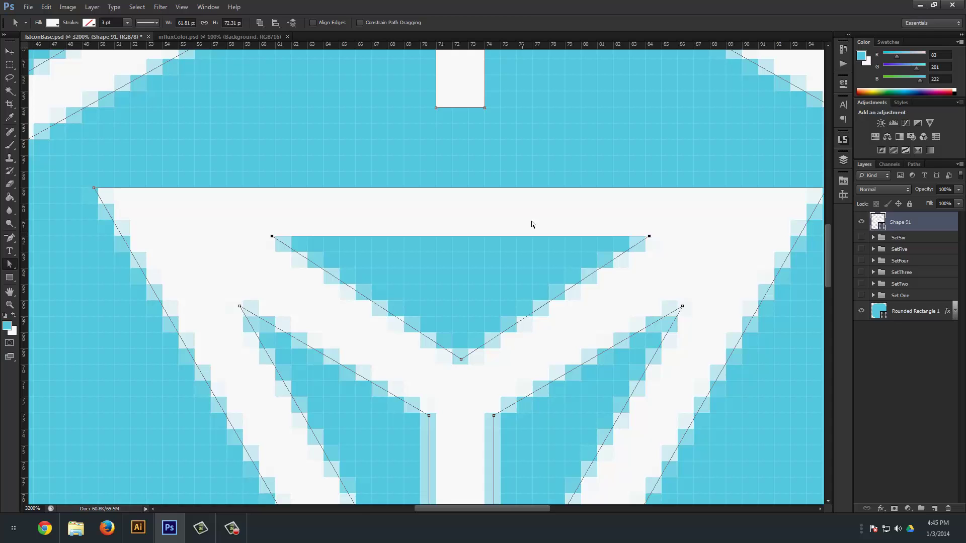
key("shift+Down")
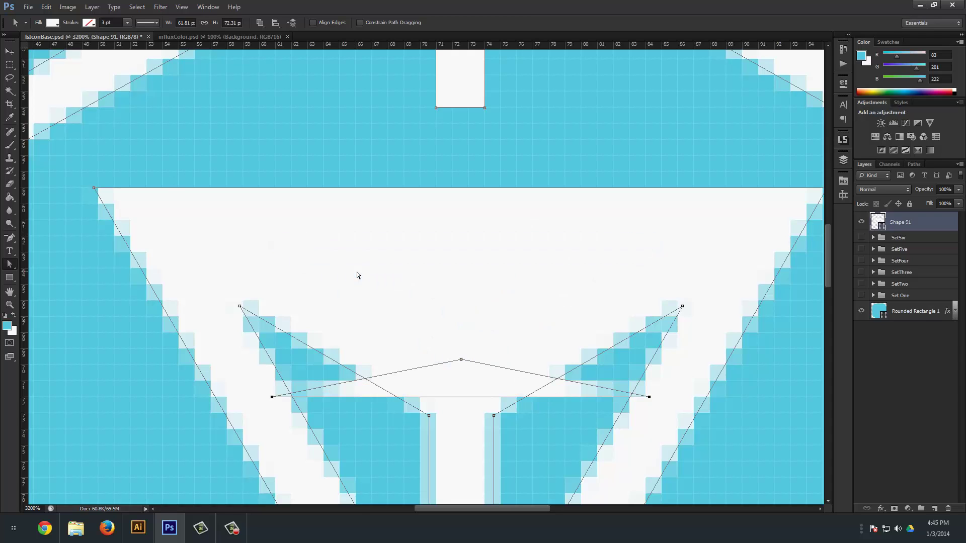
key("ctrl+z")
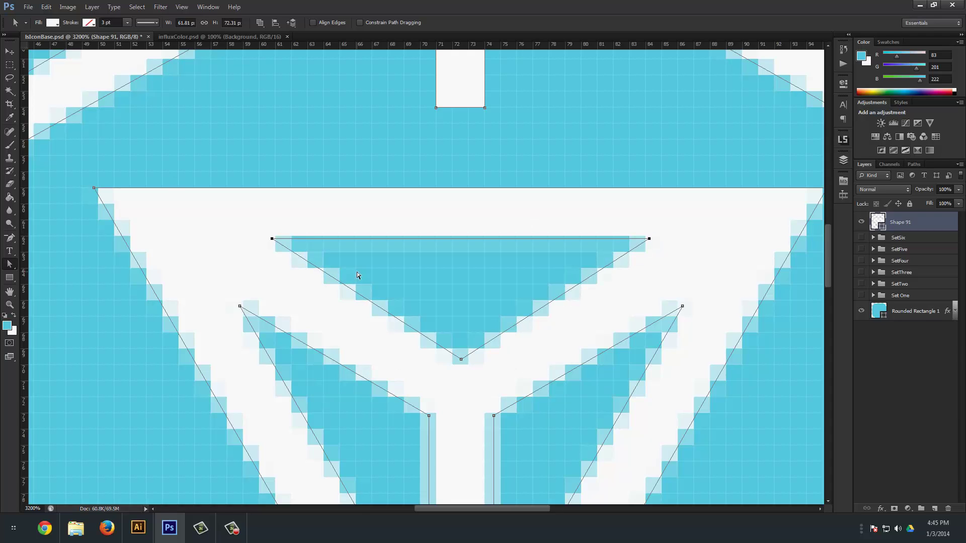
key("Down")
key("Down")
key("Down")
key("Down")
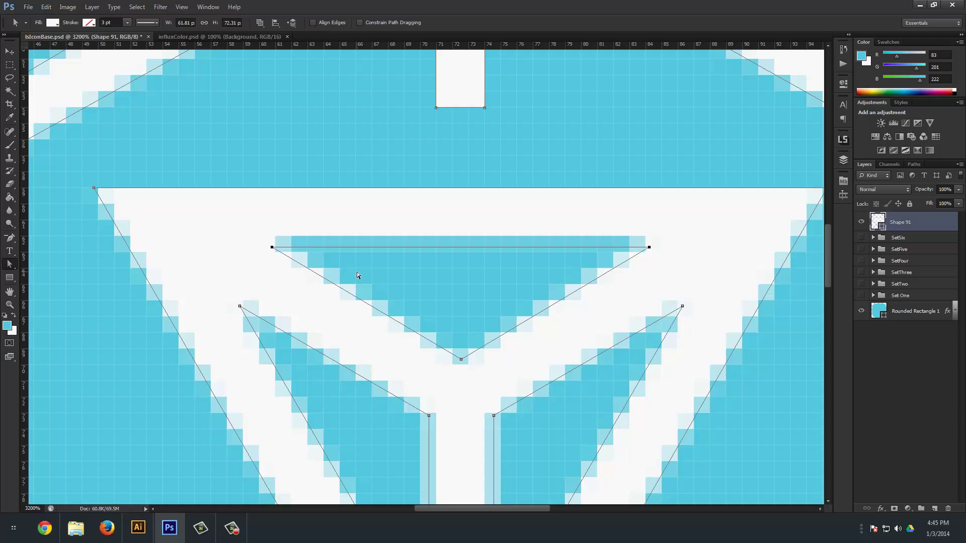
key("Down")
key("Down")
key("Down")
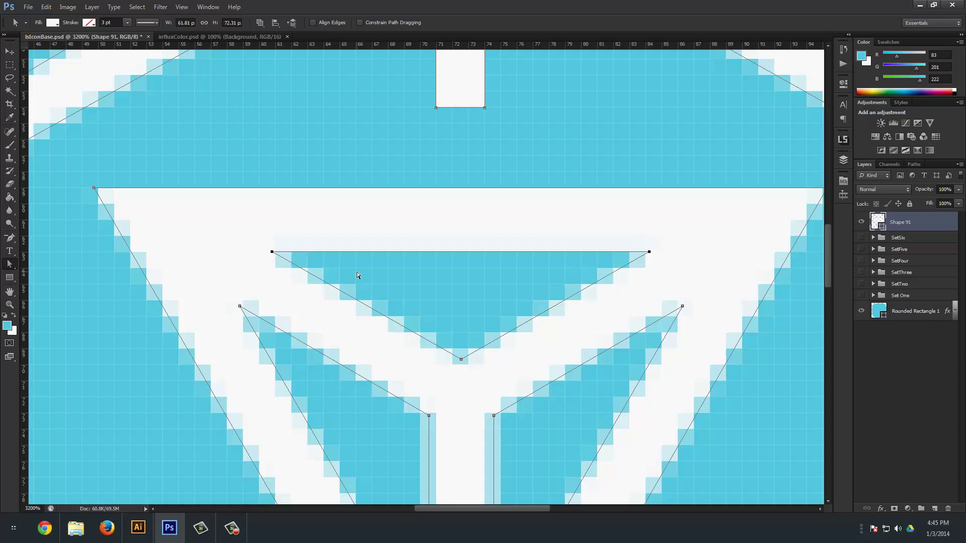
key("Down")
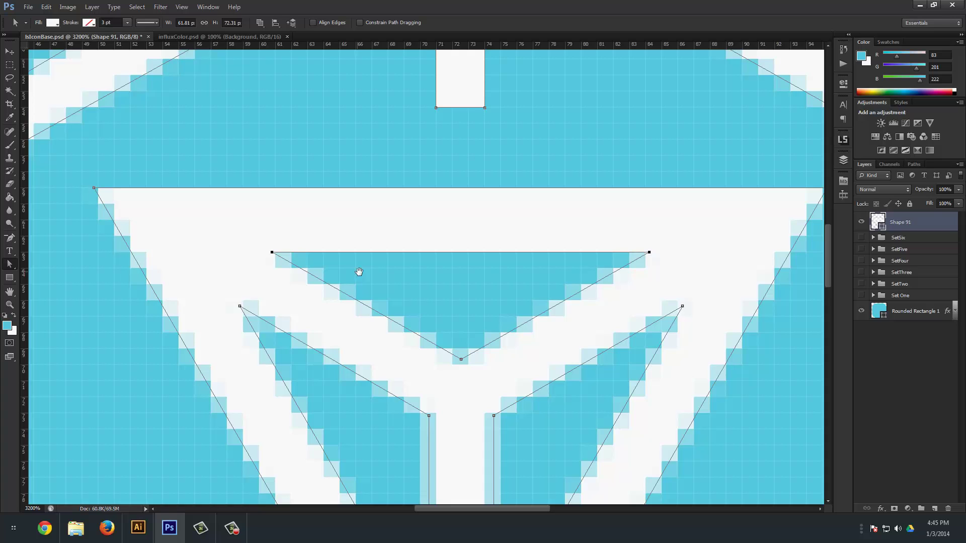
left_click_drag(372, 416, 416, 290)
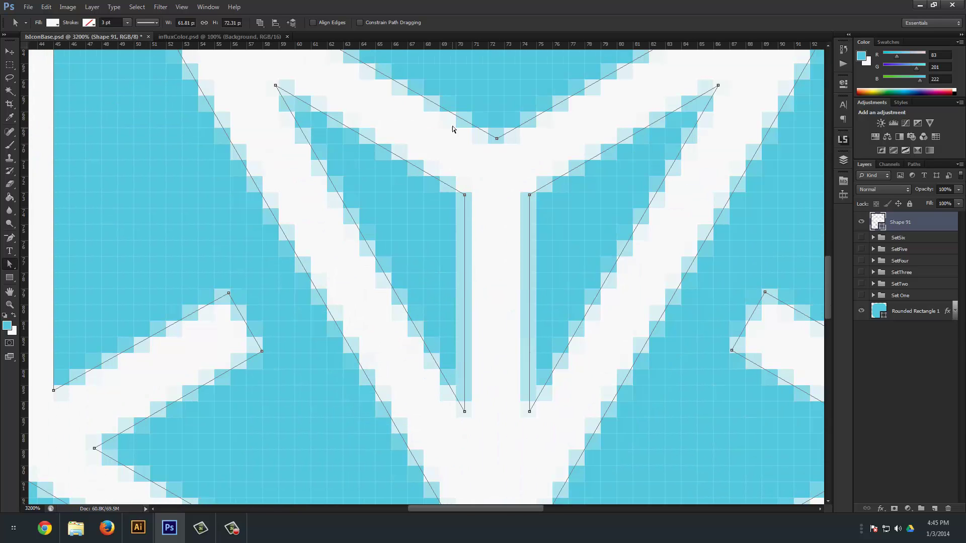
Step: Nudge the central stem's left edge two steps right and its right edge two steps left
left_click(465, 196)
key("Right")
key("Right")
key("Right")
key("Right")
key("Right")
key("Right")
key("Right")
key("Right")
key("Right")
key("Right")
key("Right")
key("Right")
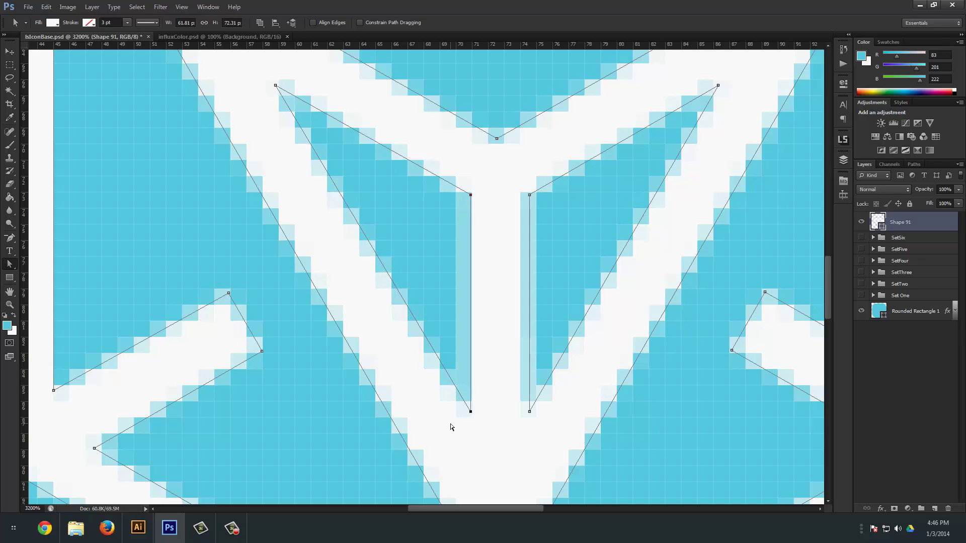
key("Right")
key("Right")
key("Right")
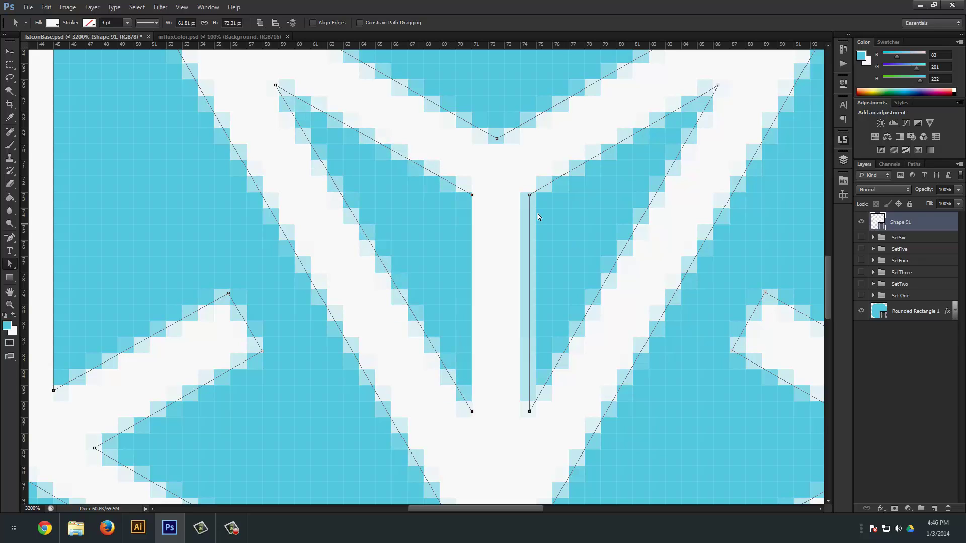
left_click(527, 194)
key("Left")
key("Left")
key("Left")
key("Left")
key("Left")
key("Left")
key("Left")
key("Left")
key("Left")
key("Left")
key("Left")
key("Left")
key("Left")
key("Left")
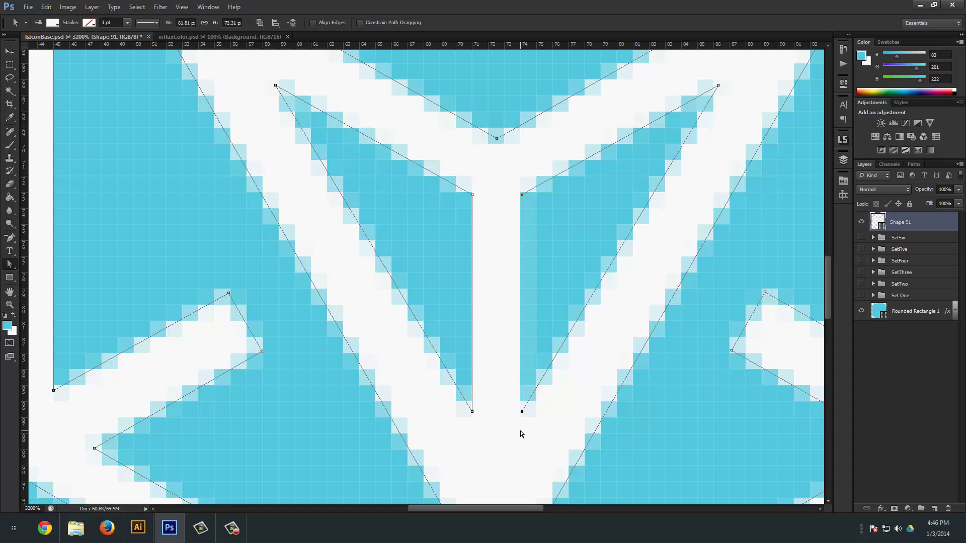
key("Left")
key("Left")
key("Left")
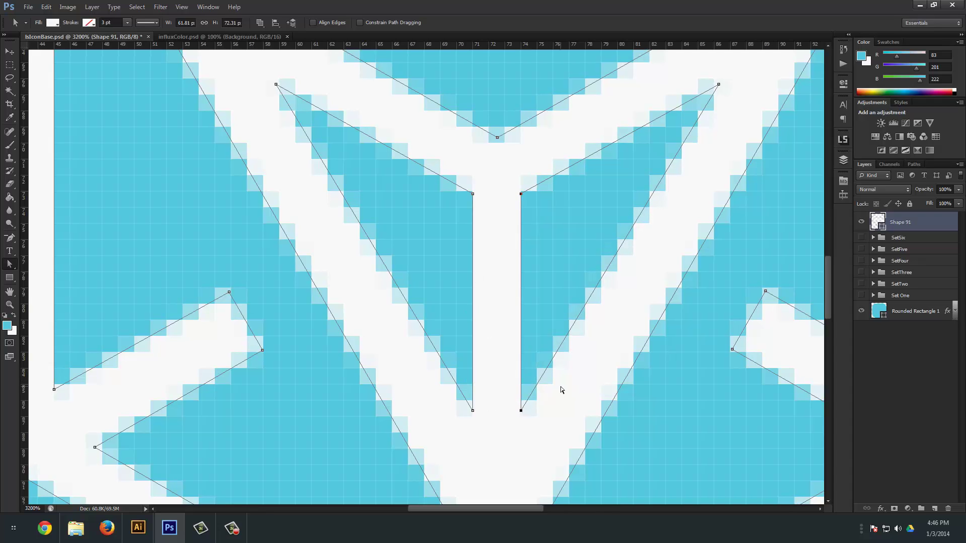
Step: Nudge the vertical stroke's selected right-edge anchors right twice, then back one step left
scroll(485, 384, "right", 10)
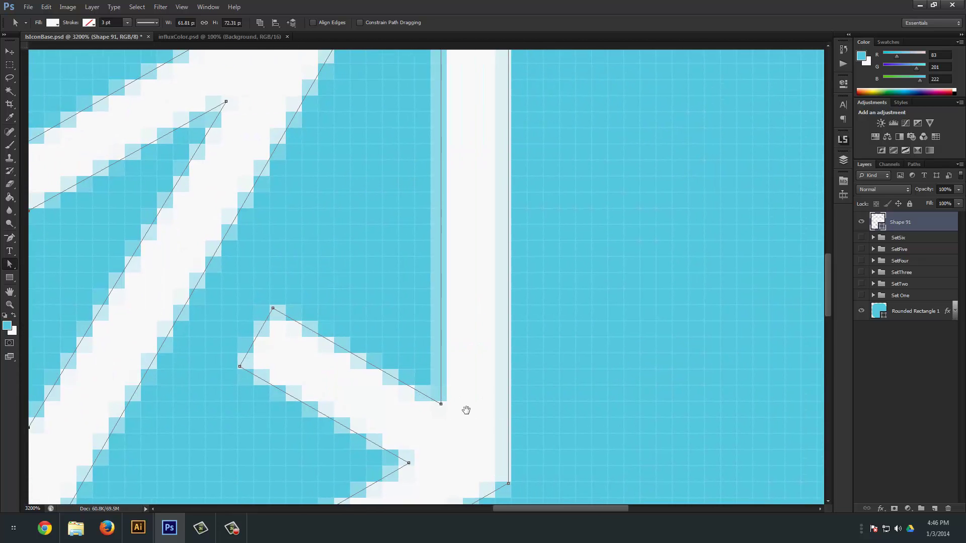
scroll(443, 306, "down", 2)
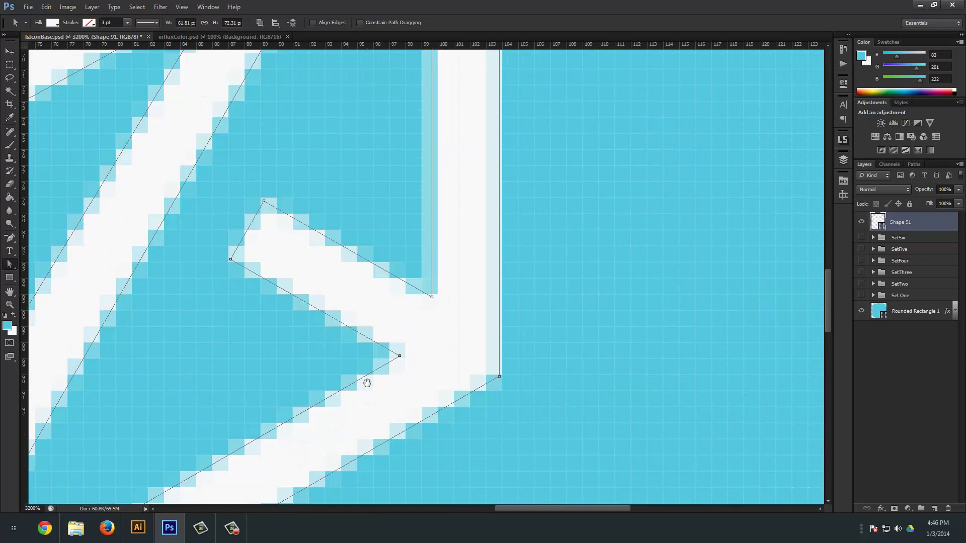
scroll(367, 381, "up", 3)
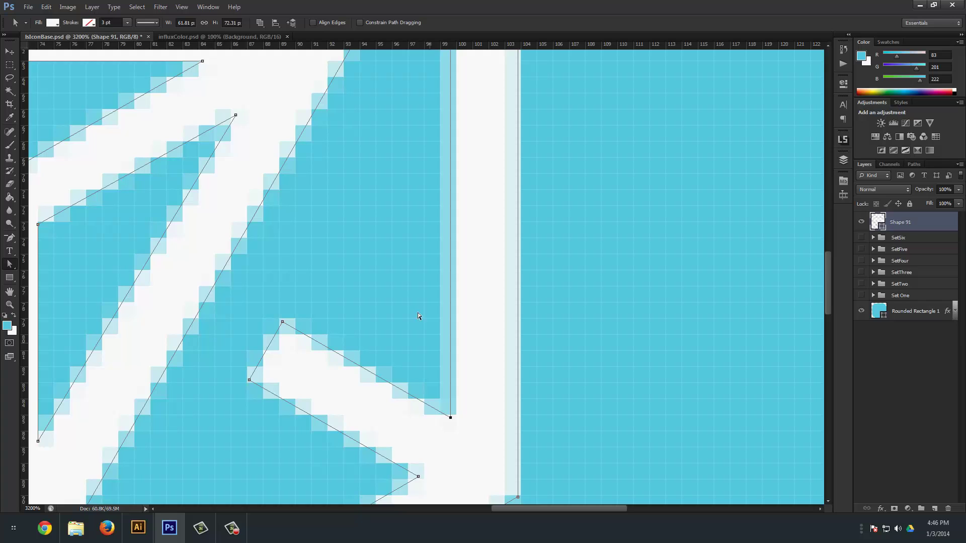
scroll(401, 362, "up", 3)
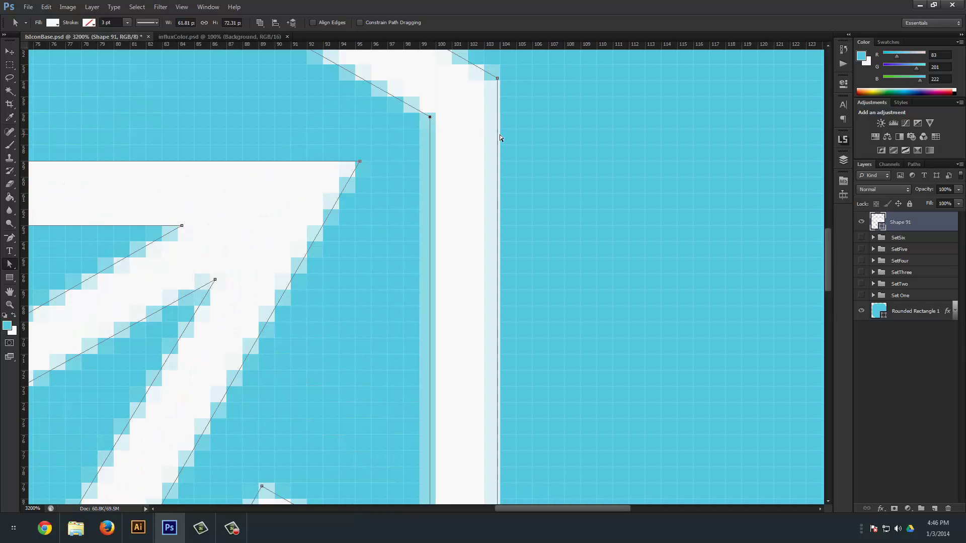
scroll(391, 257, "down", 6)
scroll(390, 257, "left", 1)
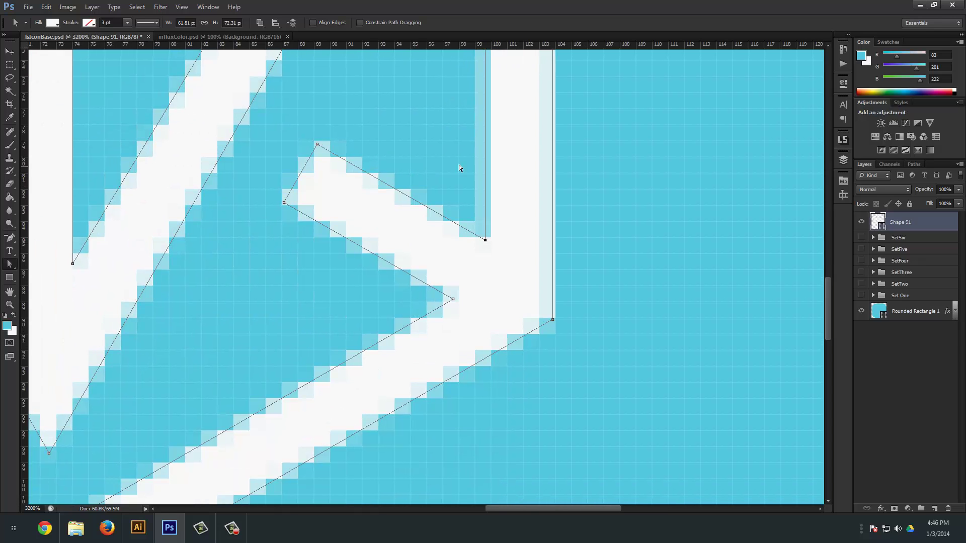
key("Right")
key("Right")
key("Right")
key("Right")
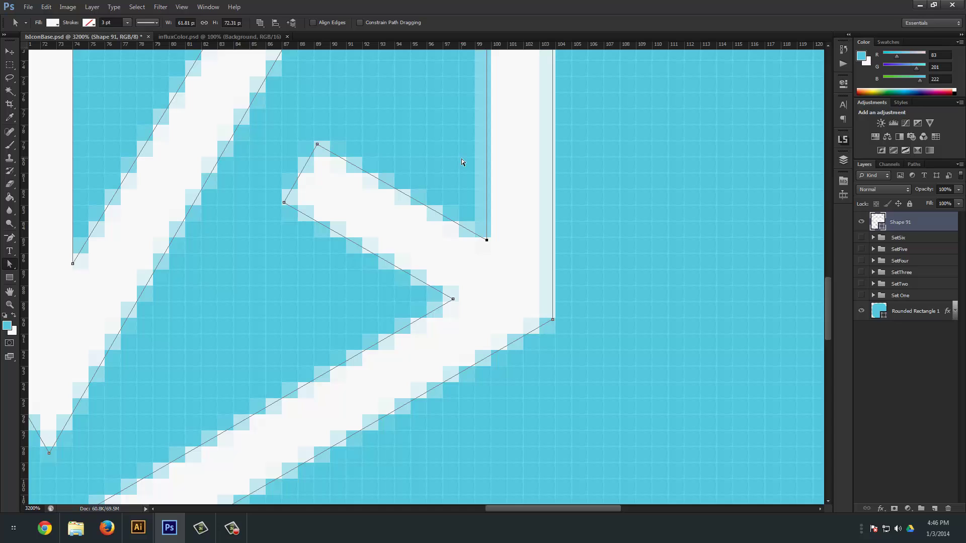
key("Right")
key("Right")
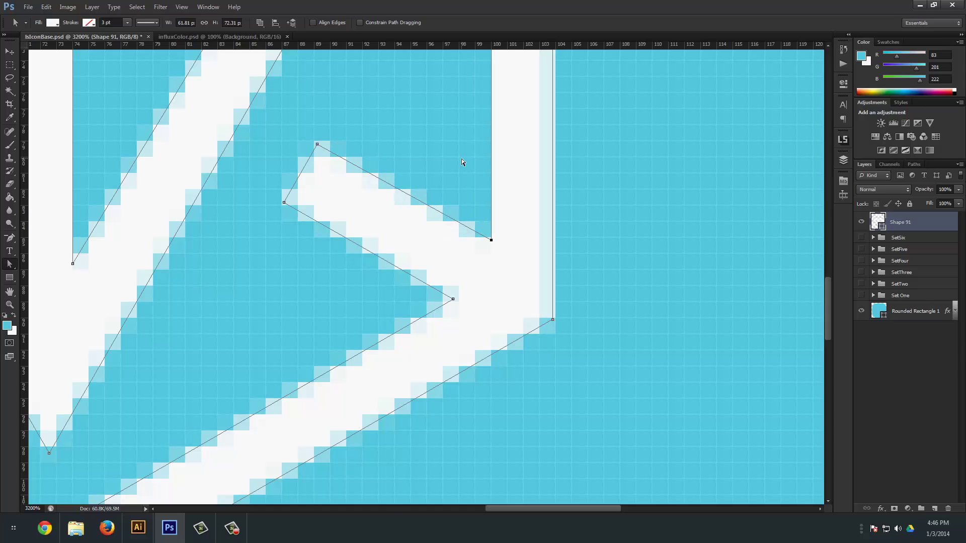
key("Left")
Step: Move the stroke's top-right corner anchor three steps left so the shape reads 61 px wide
scroll(596, 160, "up", 4)
left_click_drag(593, 161, 536, 308)
left_click(492, 263)
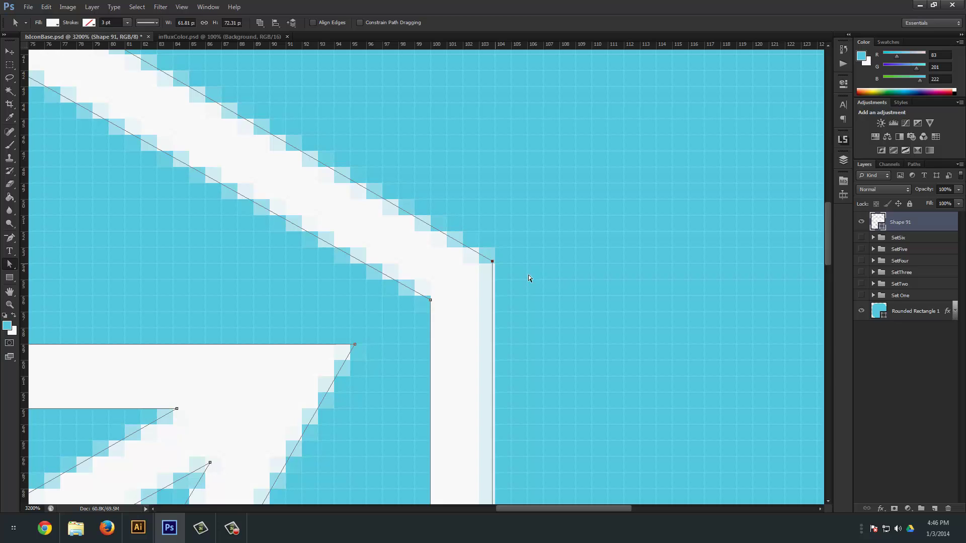
key("Left")
key("Left")
key("Left")
key("Left")
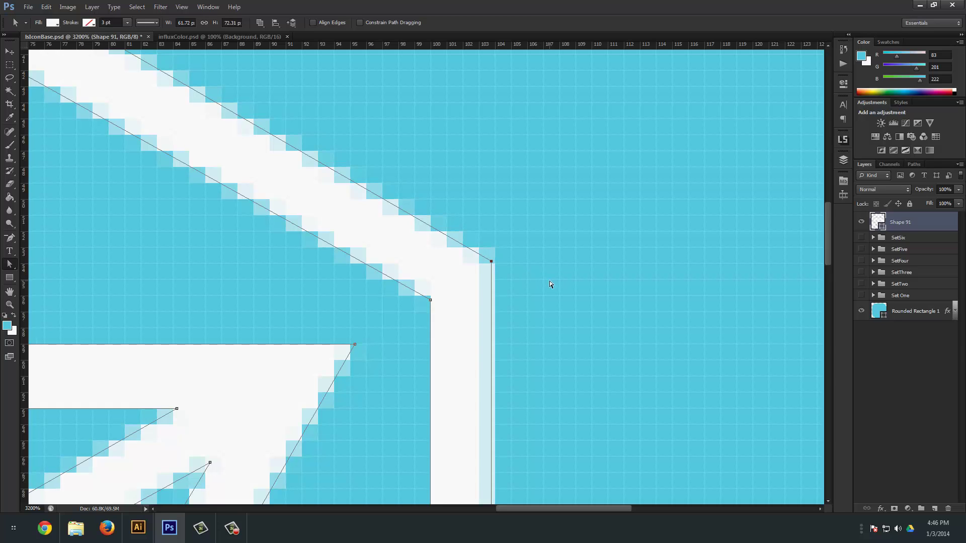
key("Left")
key("Left")
key("Left")
key("Left")
key("Left")
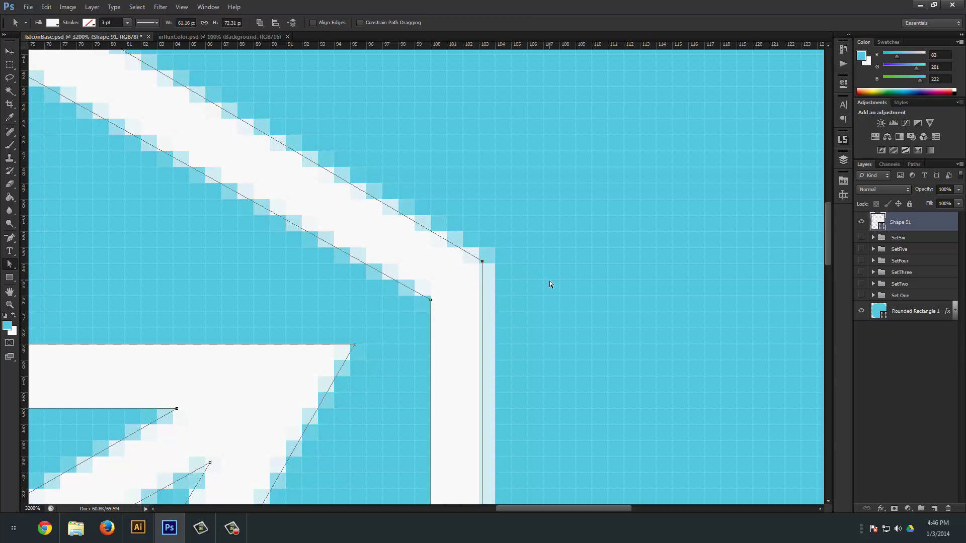
key("Left")
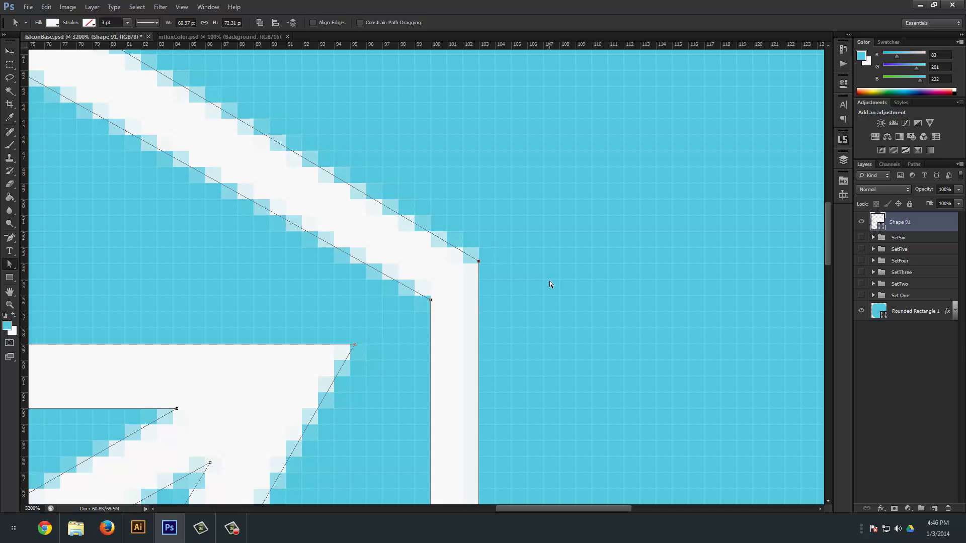
Step: Select the Rounded Rectangle 1 layer, zoom out to 100%, then deselect the layer
left_click(549, 280)
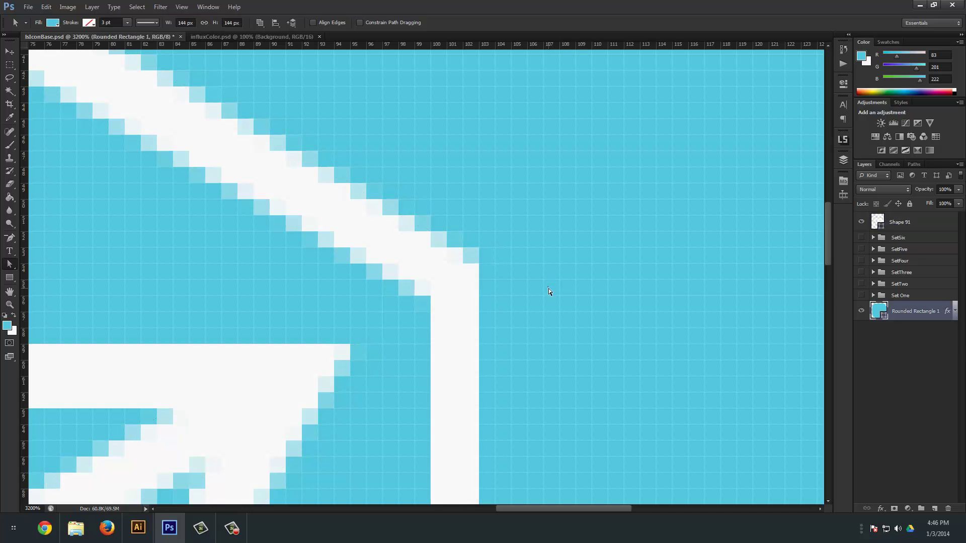
left_click_drag(549, 192, 608, 213)
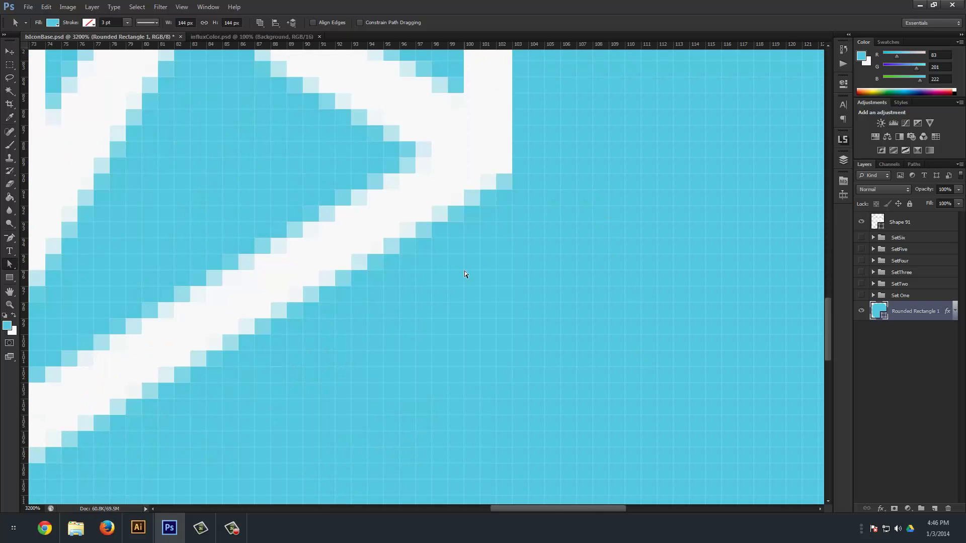
key("ctrl+0")
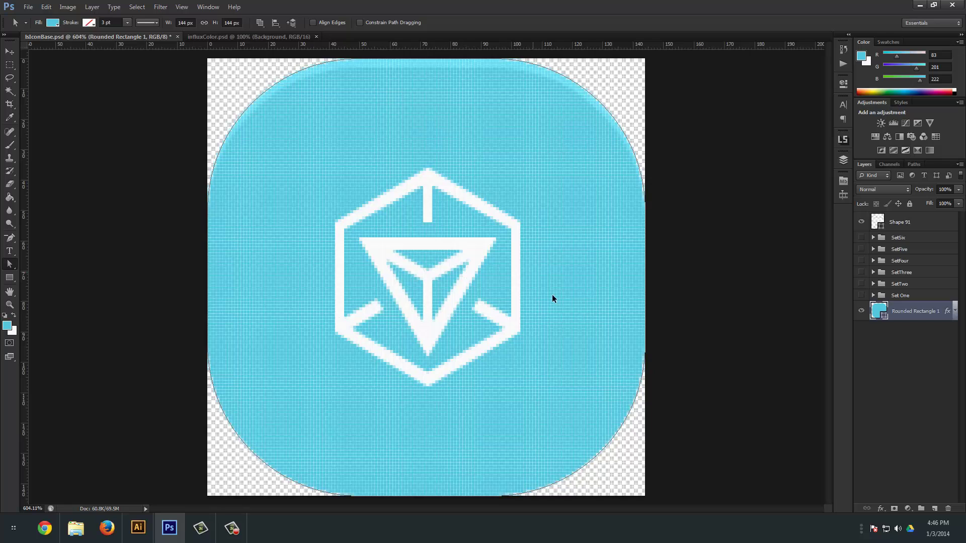
key("ctrl+minus")
key("ctrl+minus")
key("ctrl+minus")
key("ctrl+minus")
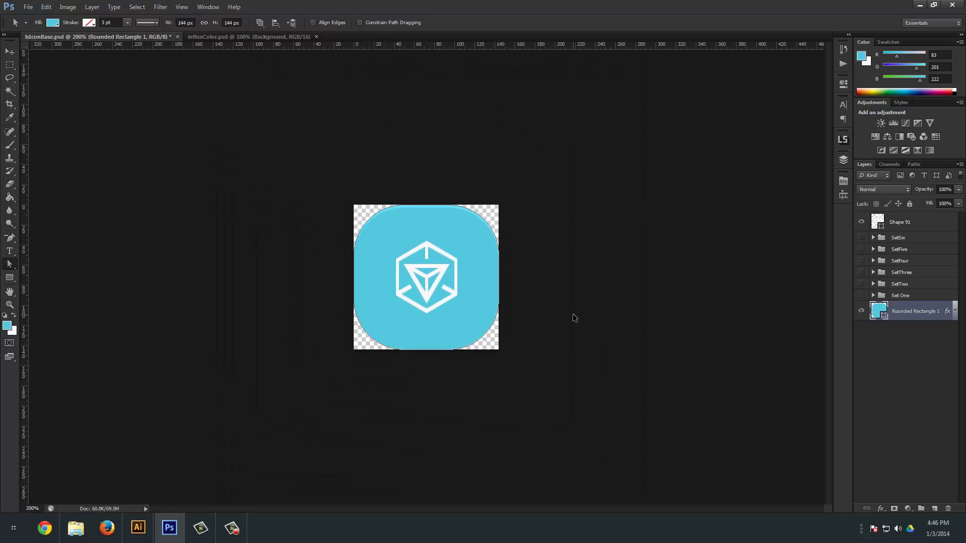
key("ctrl+minus")
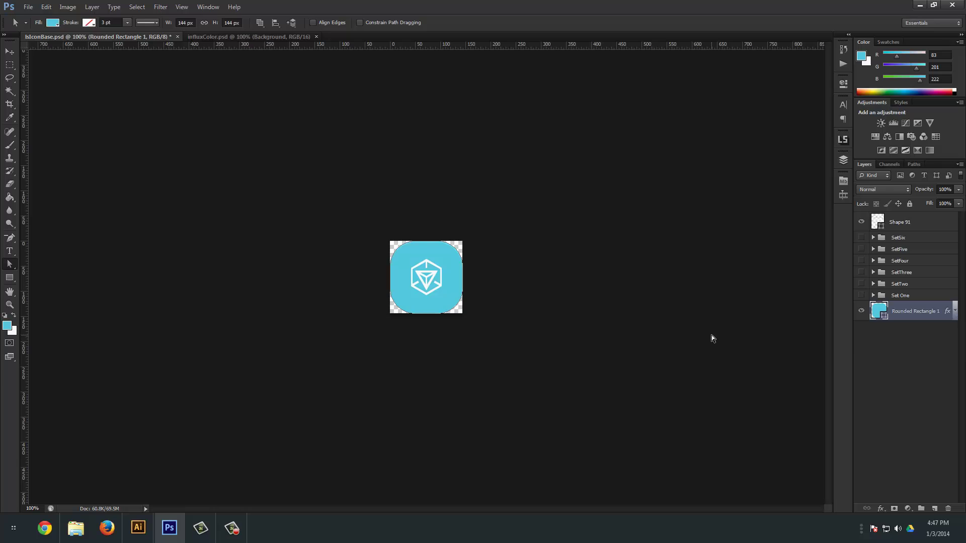
left_click(947, 353)
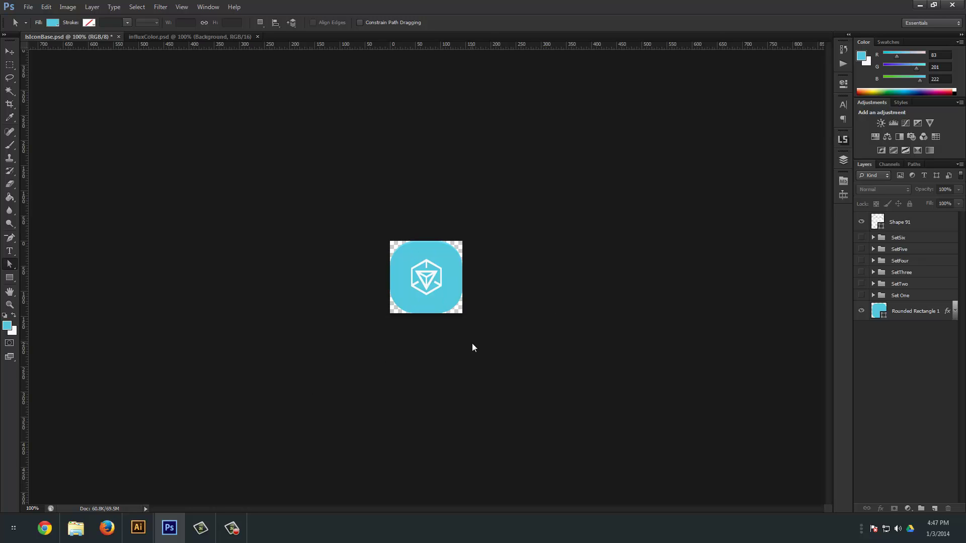
key("ctrl+alt+shift+s")
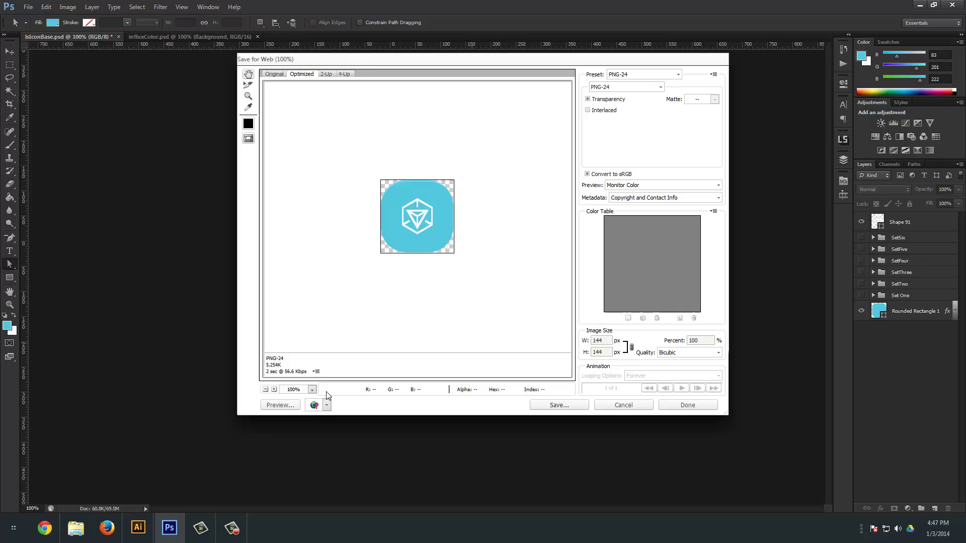
left_click(312, 390)
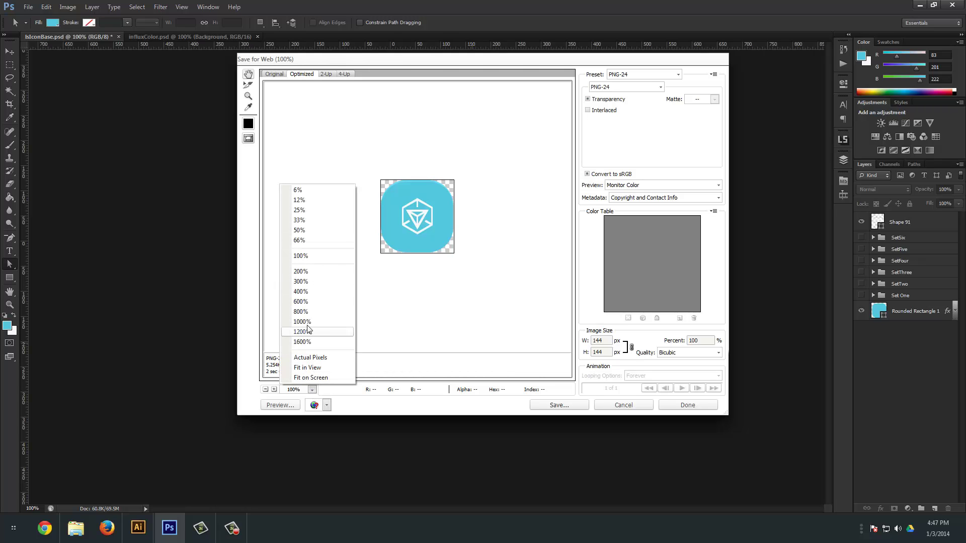
left_click(310, 357)
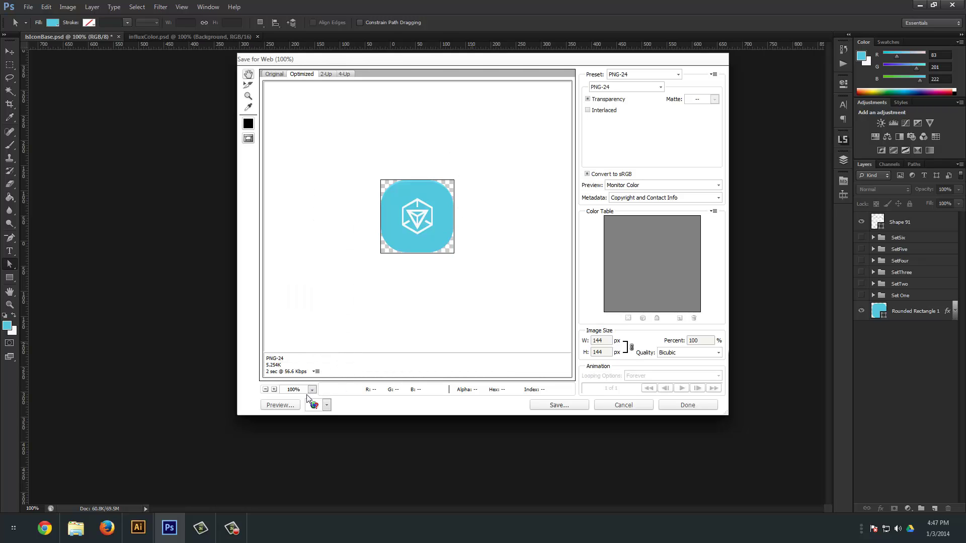
left_click(312, 390)
left_click(304, 358)
left_click(312, 389)
left_click(302, 376)
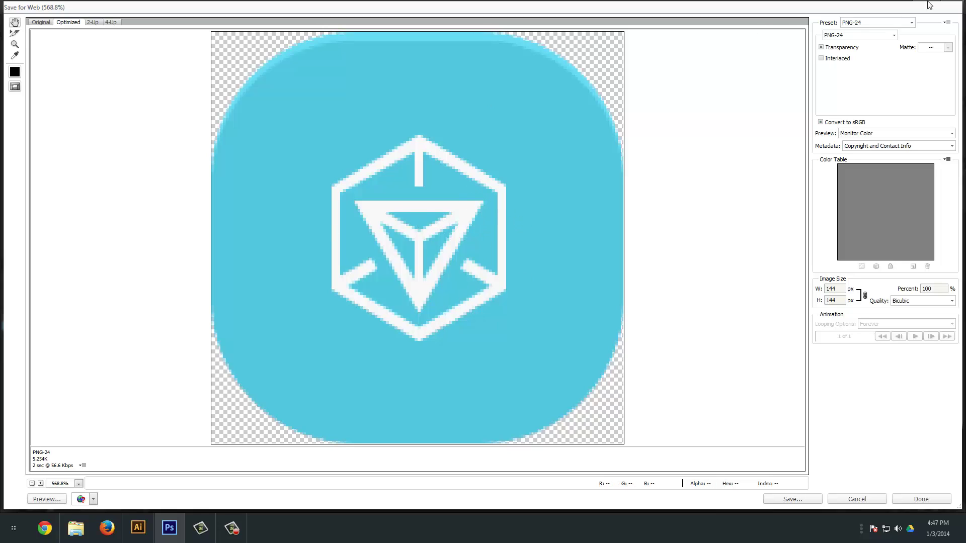
left_click(863, 500)
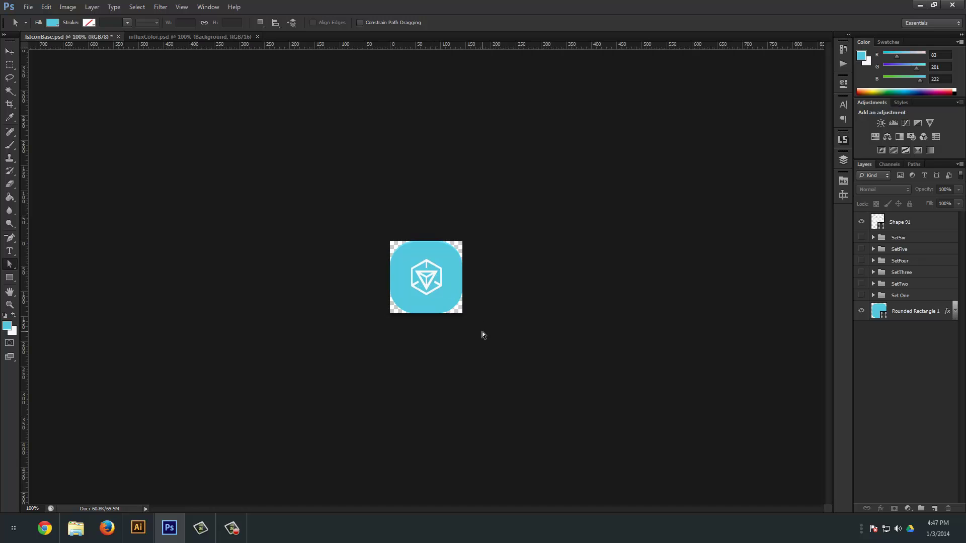
Step: Zoom in and nudge the hexagon's upper- and lower-left inner anchors right onto whole pixels
key("ctrl+0")
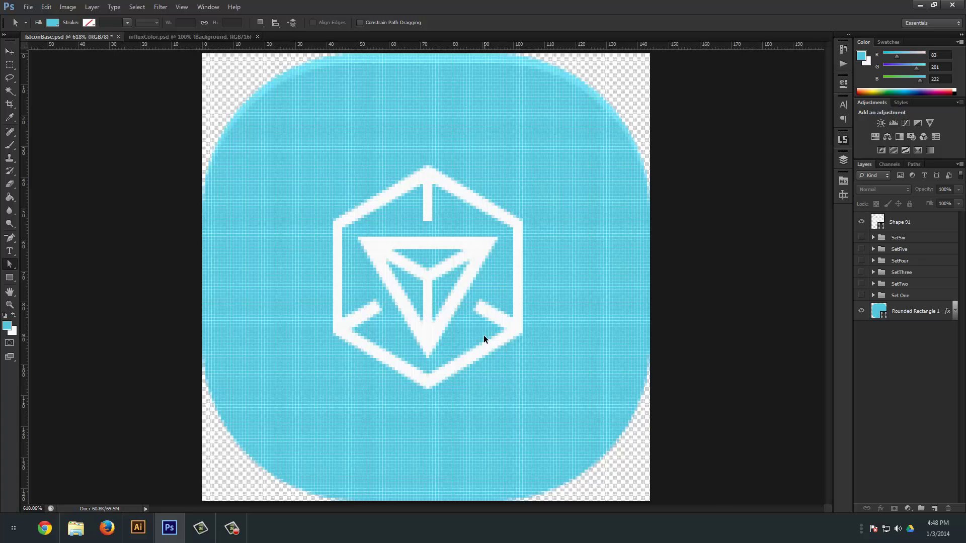
key("ctrl+plus")
key("ctrl+plus")
key("ctrl+plus")
key("ctrl+plus")
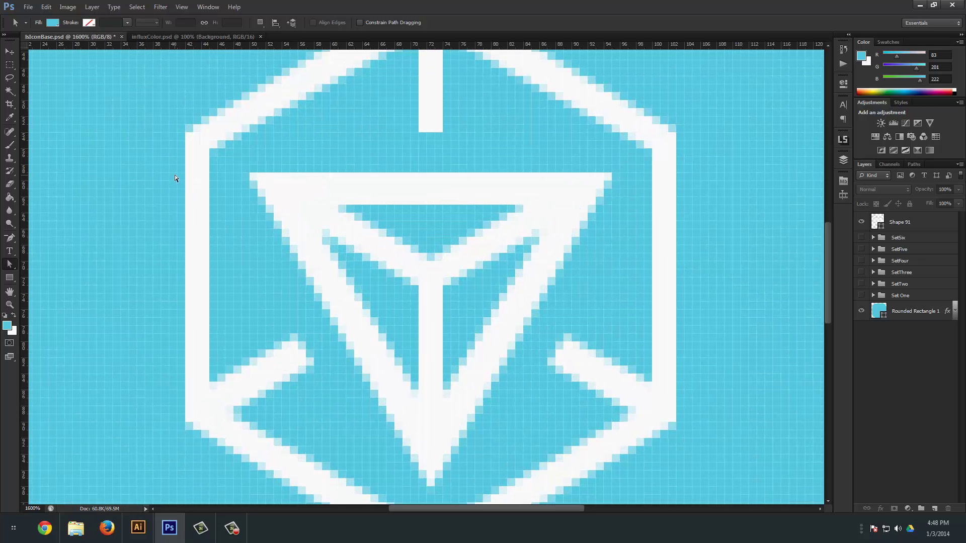
left_click(207, 155)
left_click(208, 151)
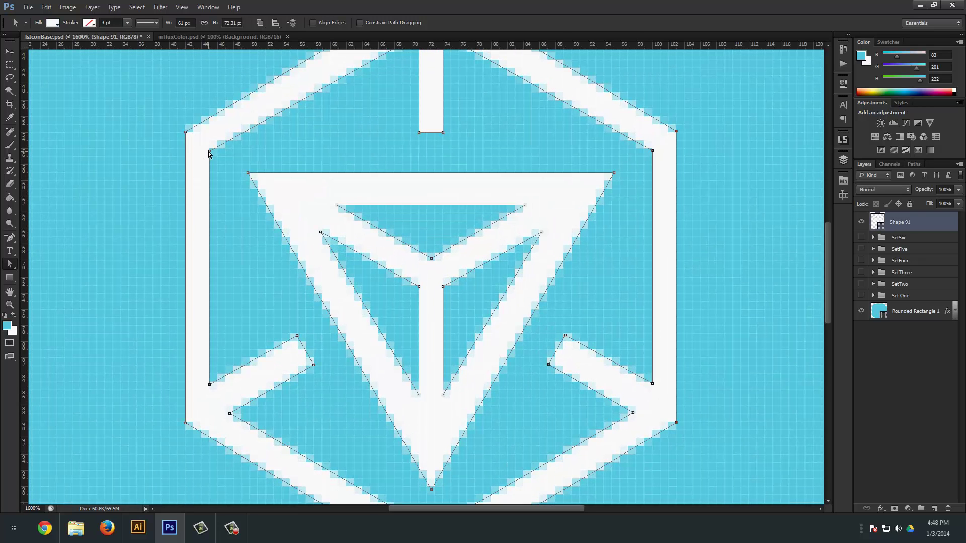
left_click(209, 385, "shift")
key("Right")
key("Right")
key("Right")
key("Right")
key("Right")
key("Right")
key("Right")
key("Right")
key("Right")
key("Right")
key("Right")
key("Right")
key("Right")
key("Right")
key("Right")
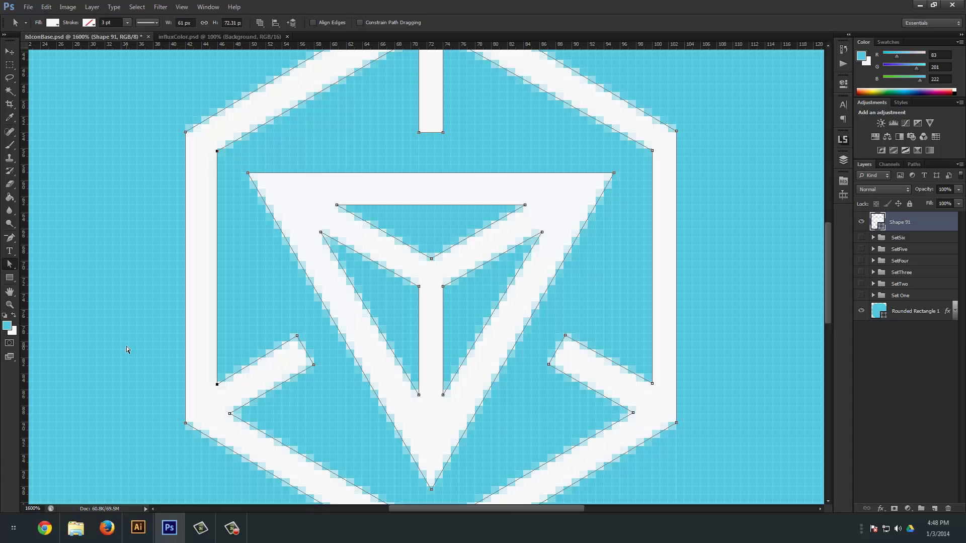
Step: Shift the hexagon's right inner anchors two steps left, then view the icon at 100%
left_click(652, 150)
left_click(652, 383, "shift")
key("Left")
key("Left")
key("Left")
key("Left")
key("Left")
key("Left")
key("Left")
key("Left")
key("Left")
key("Left")
key("Left")
key("Left")
key("Left")
key("Left")
key("Left")
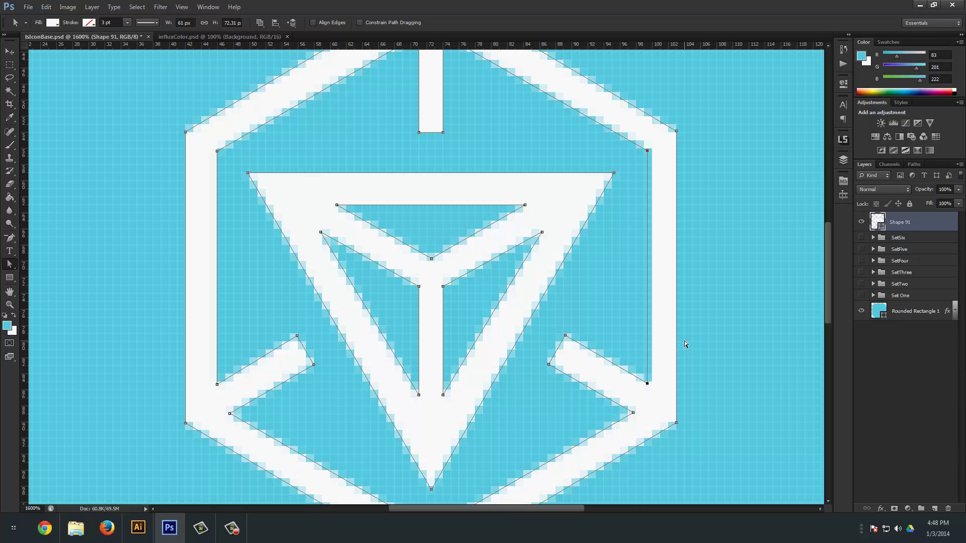
key("Left")
key("Left")
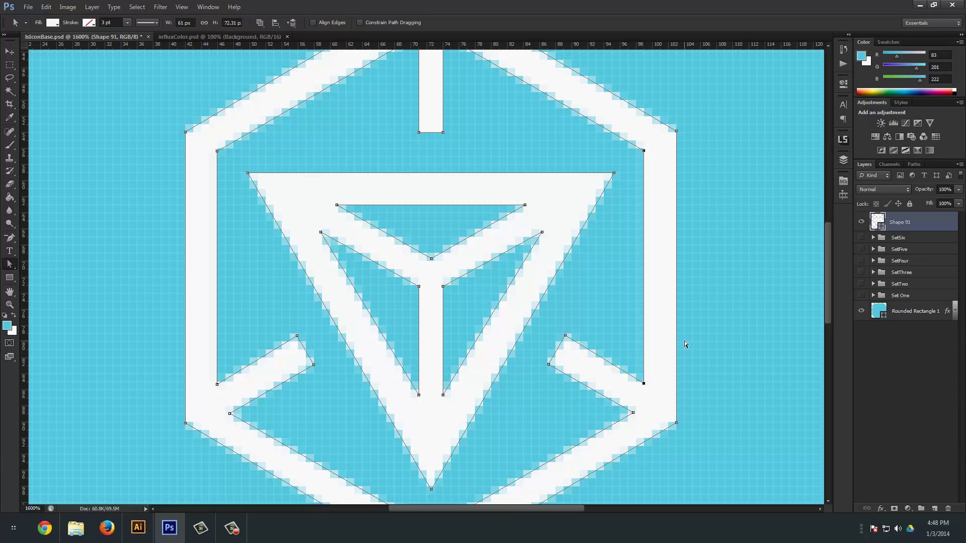
left_click(674, 272)
key("ctrl+minus")
key("ctrl+minus")
key("ctrl+minus")
key("ctrl+minus")
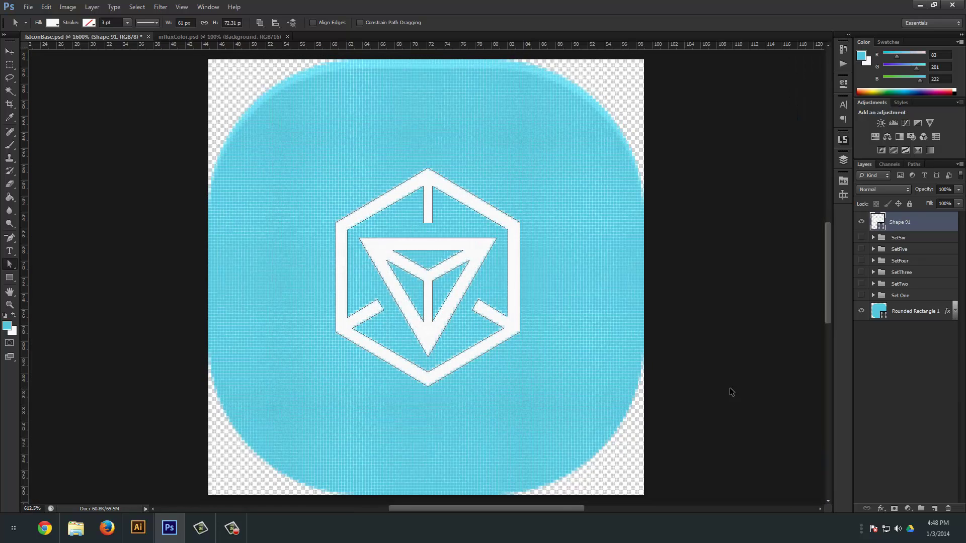
key("ctrl+minus")
key("ctrl+minus")
key("ctrl+minus")
key("ctrl+minus")
key("ctrl+minus")
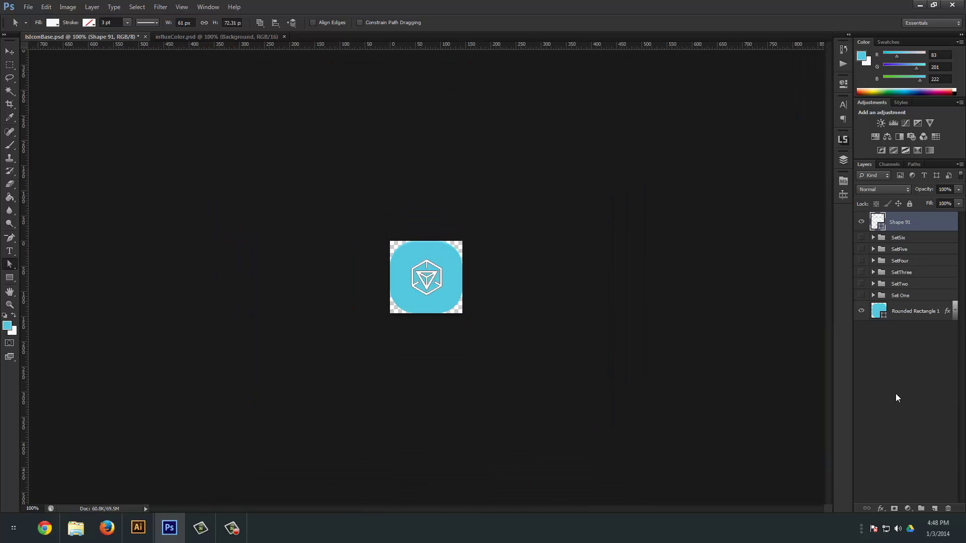
left_click(808, 381)
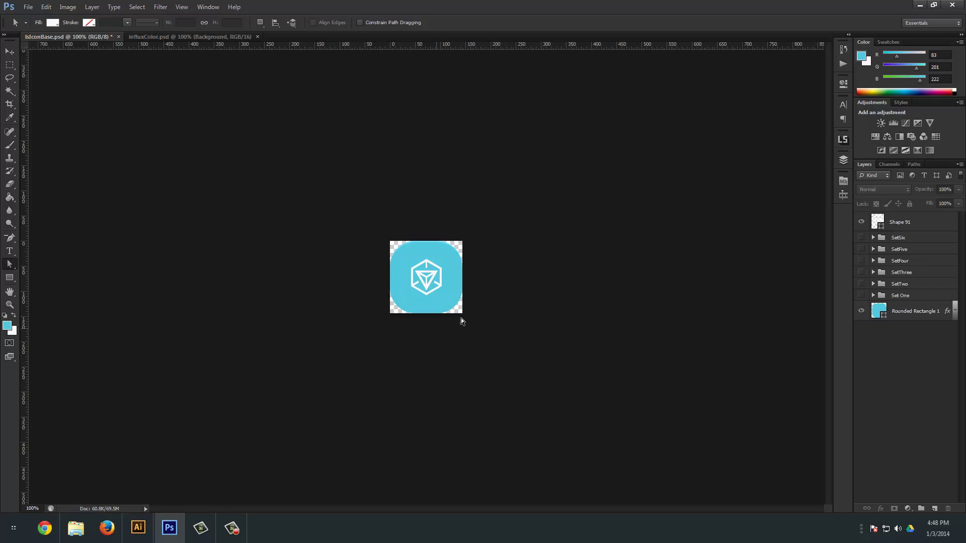